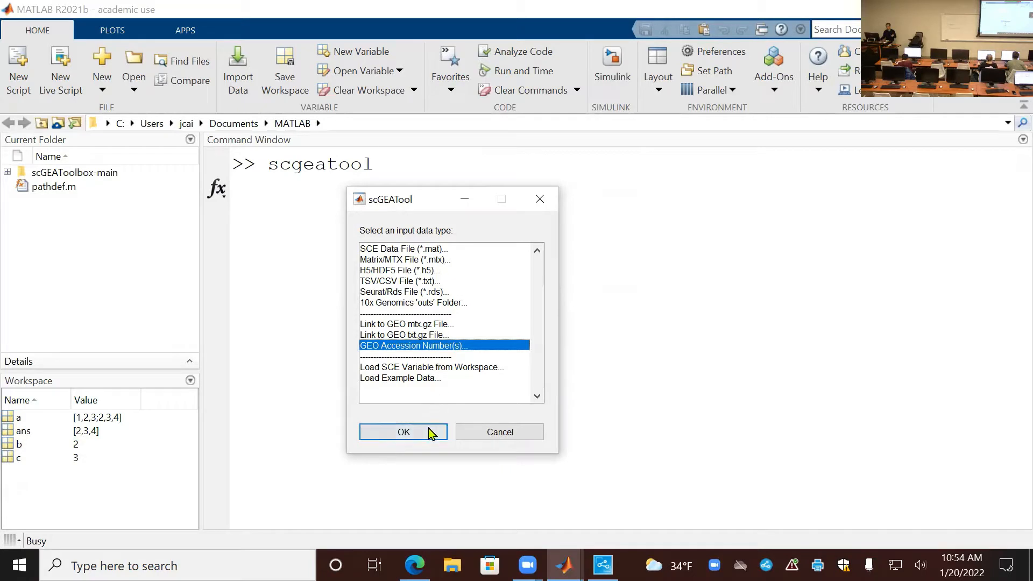
Load the GEO accession GSM4663913 as input data and save the SCE to the workspace variable sce.
click(429, 433)
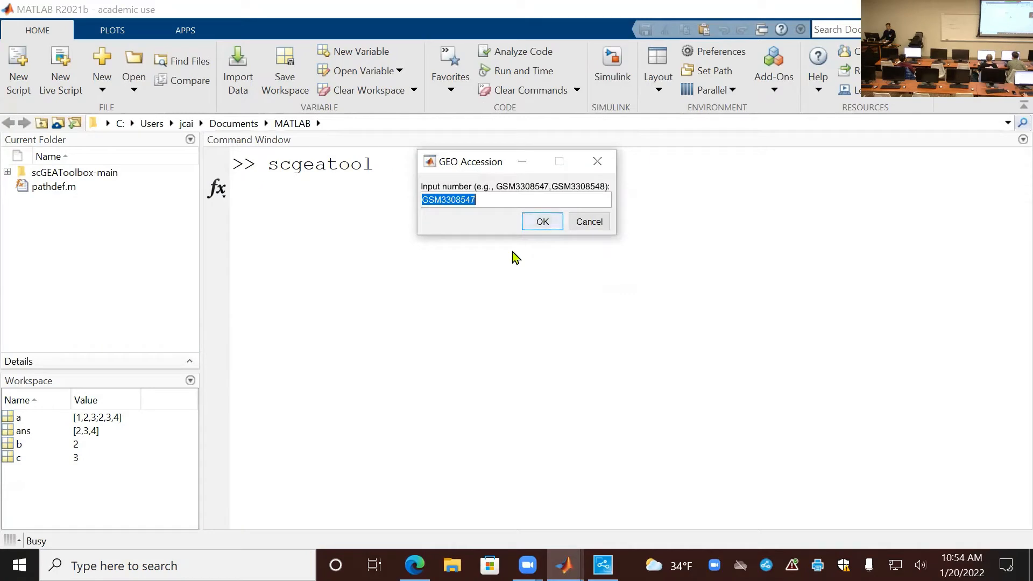
key(BackSpace)
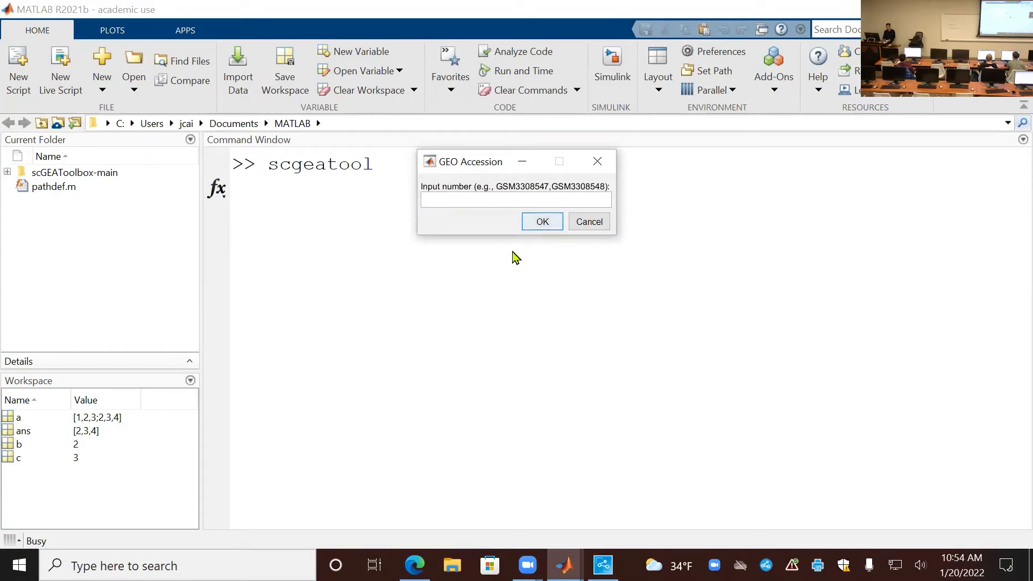
text(GSM4663913)
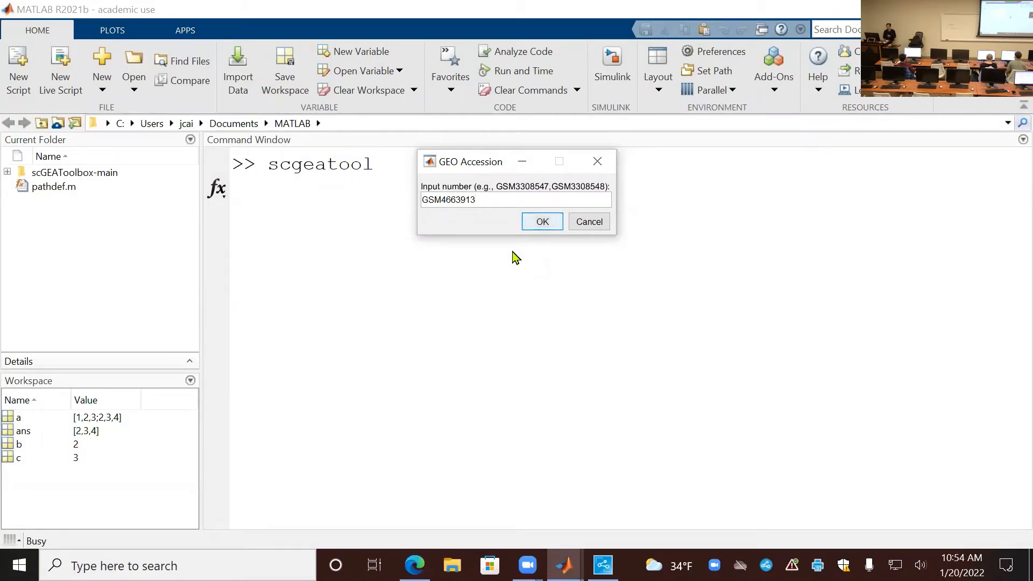
click(539, 227)
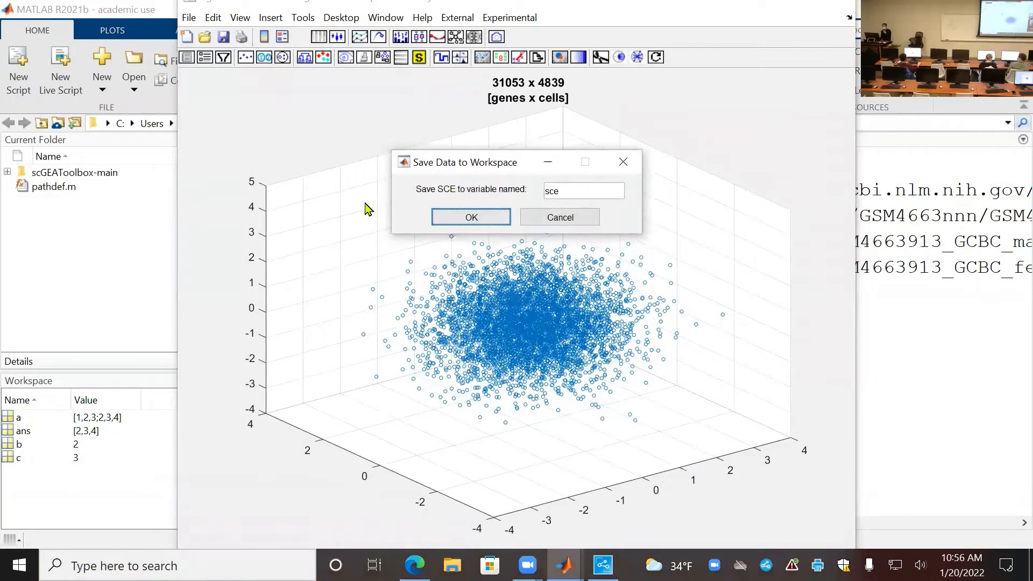
click(451, 222)
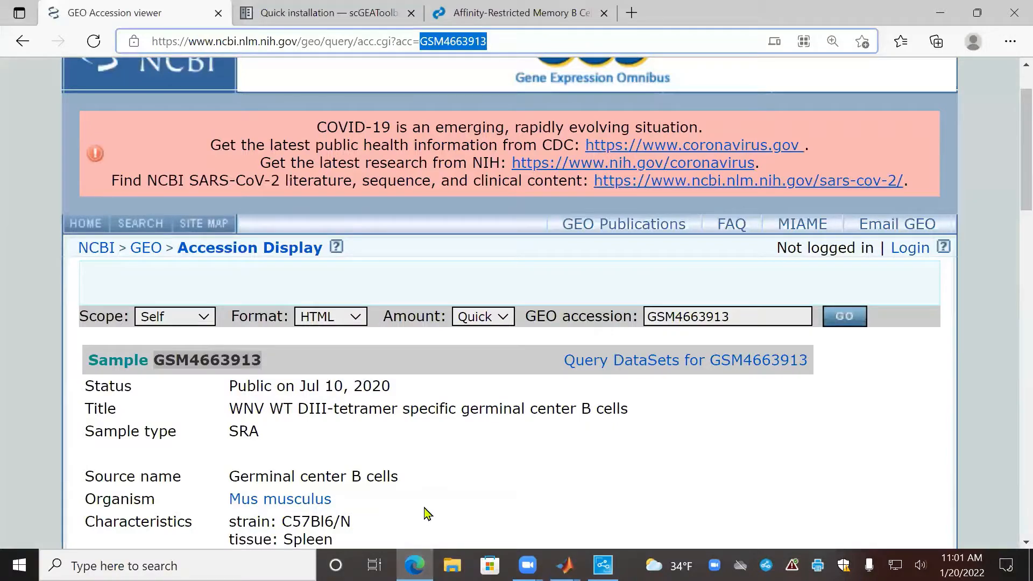
In the browser, examine the GSM4663913 record's data processing details and its table of supplementary files.
scroll(447, 499, down, 5)
scroll(446, 499, down, 15)
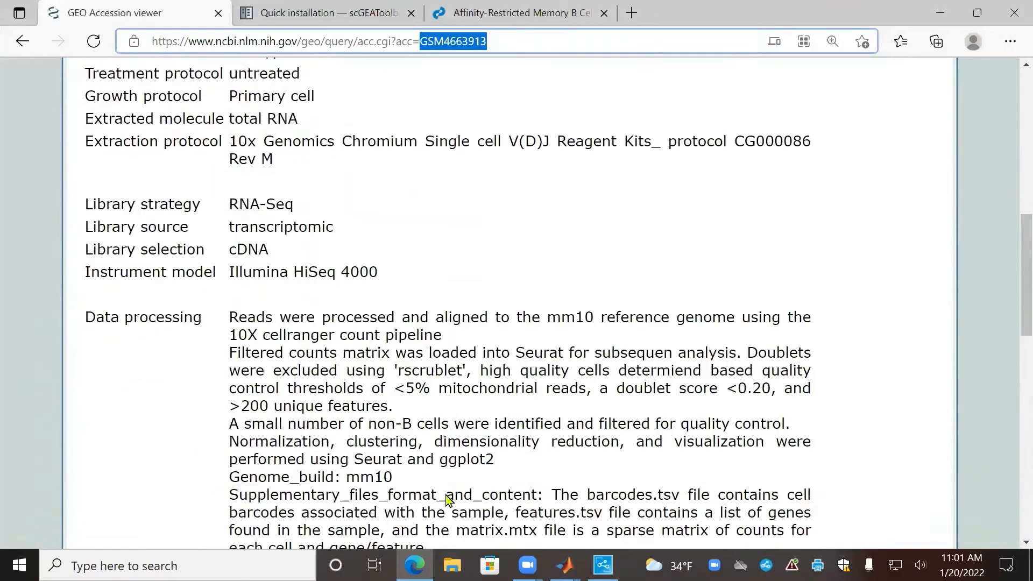
scroll(446, 499, down, 3)
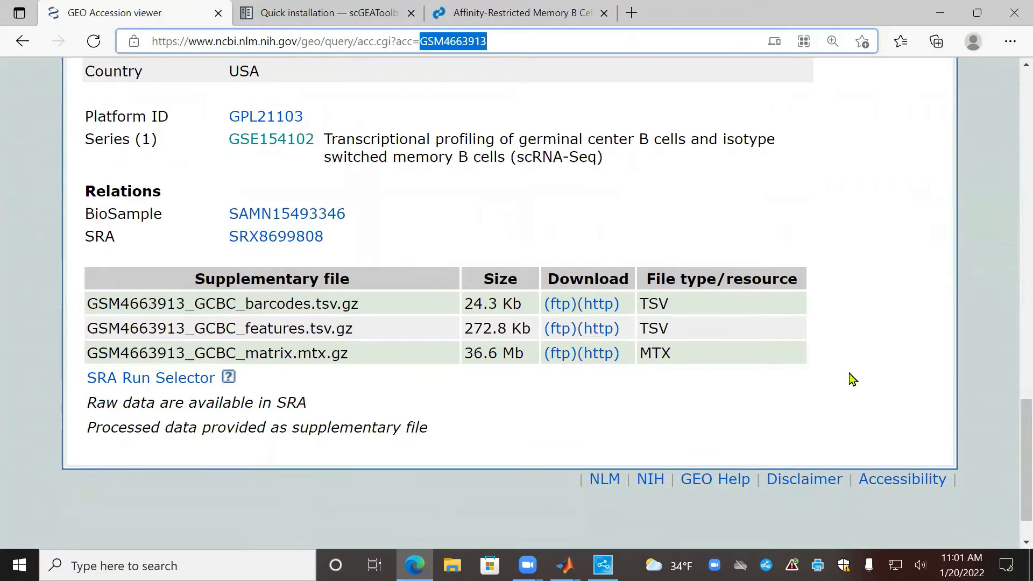
scroll(852, 379, up, 1)
scroll(852, 379, down, 1)
Compare the scGEATool cell scatter plot with the supplementary files on the GEO page, and return to the plot.
click(564, 565)
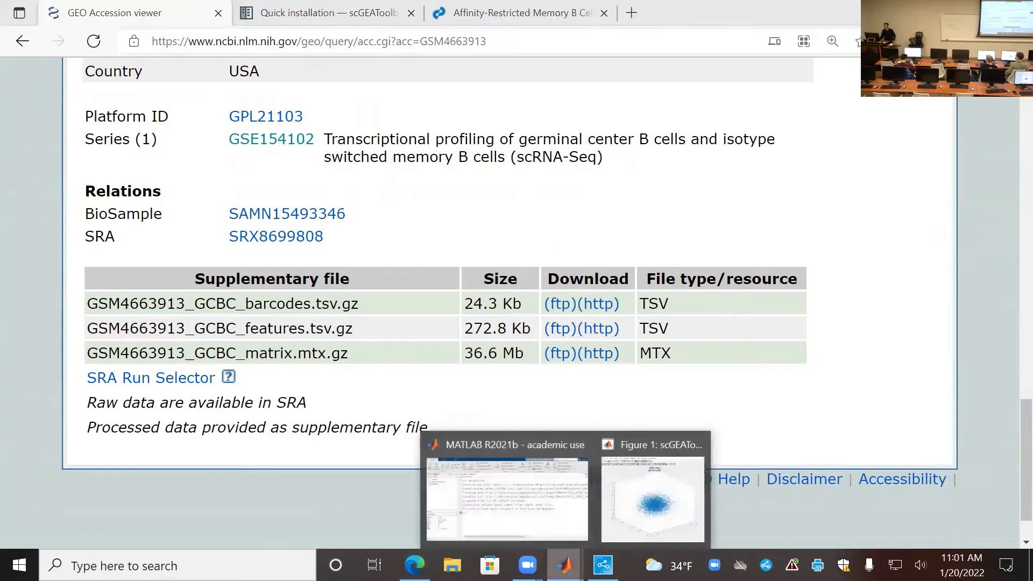
click(646, 521)
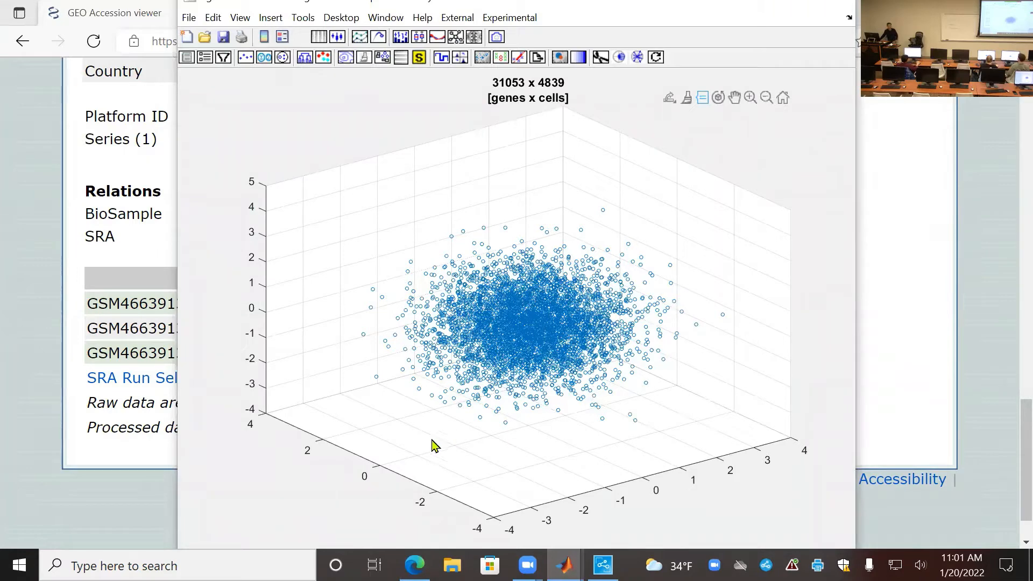
click(139, 503)
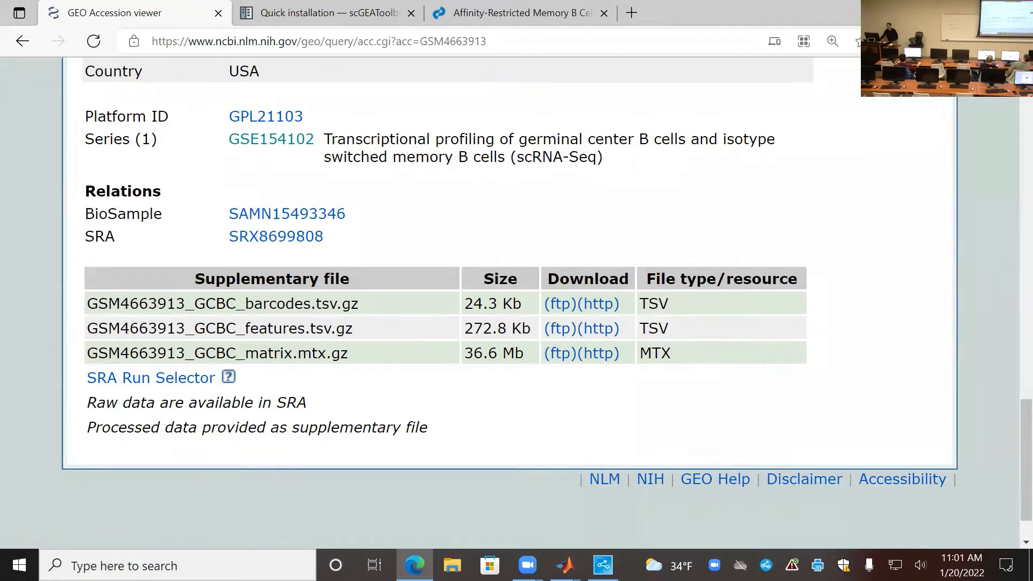
key(alt+Tab)
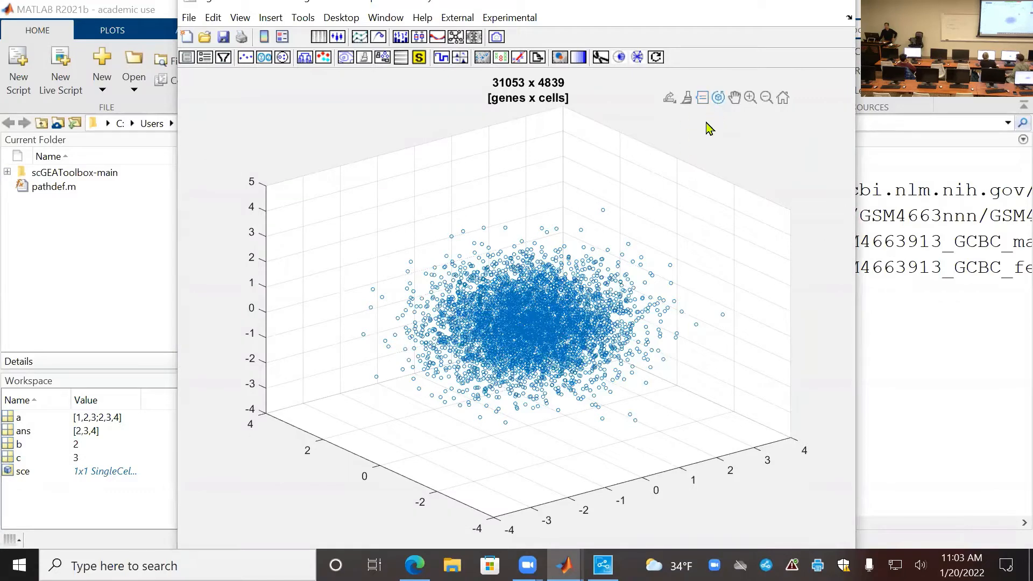
Rotate the 3D scatter plot and brush the outlying cells at the right edge of the cloud.
click(718, 101)
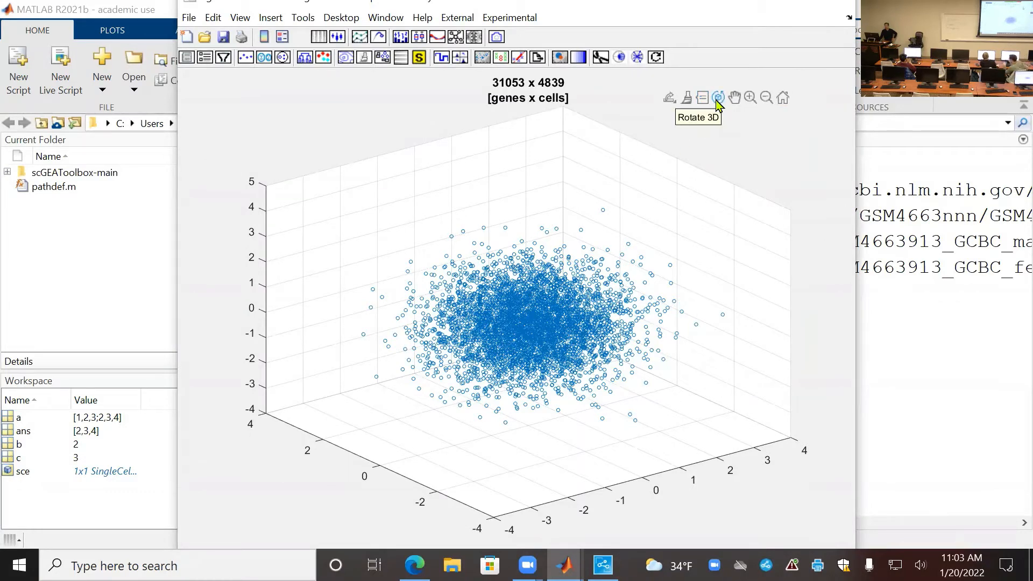
drag(624, 223, 689, 115)
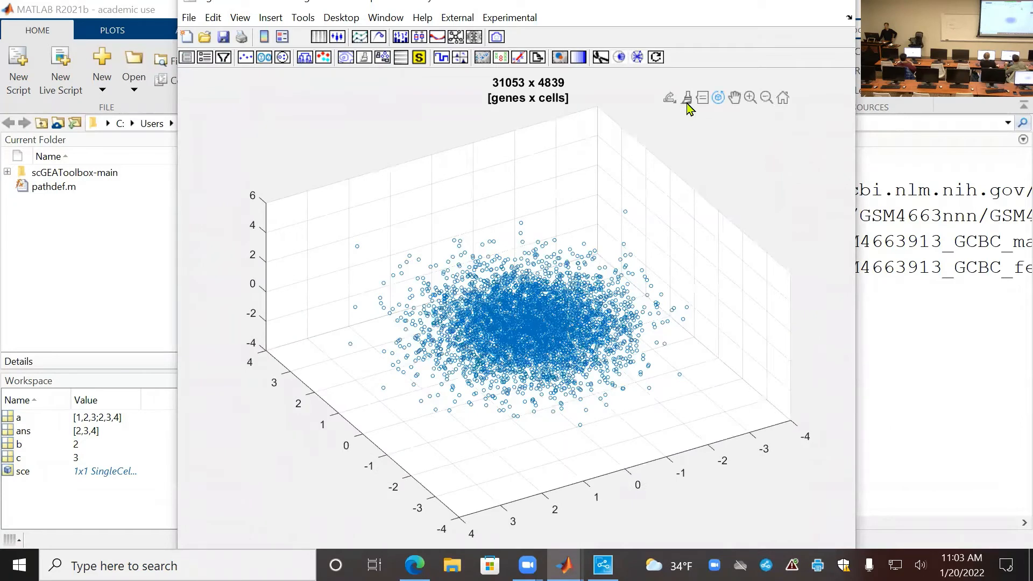
click(688, 107)
drag(694, 344, 636, 253)
Inspect individual cells across the cloud with data tips, and restore the plot's default view.
click(703, 97)
click(524, 225)
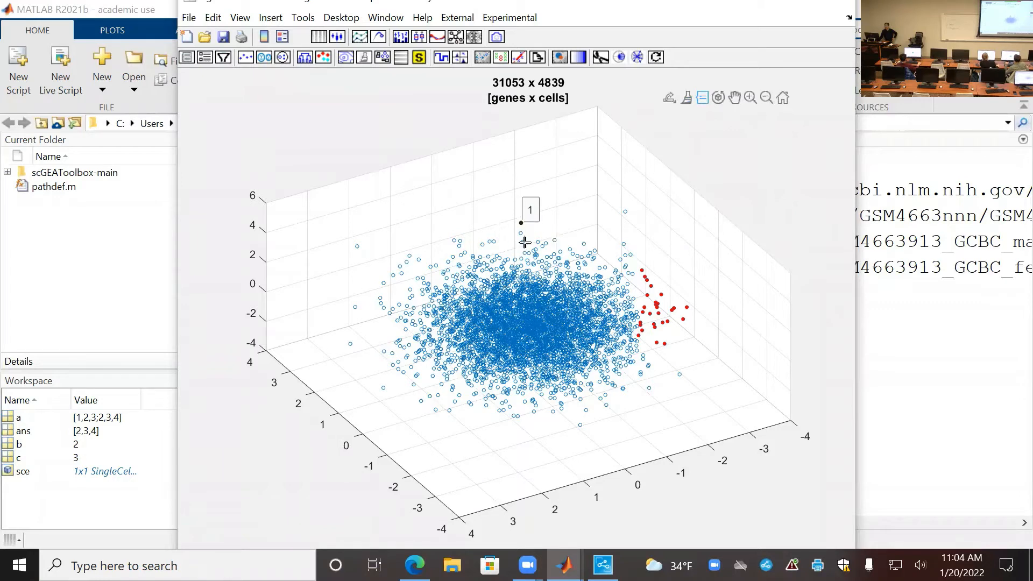
click(527, 274)
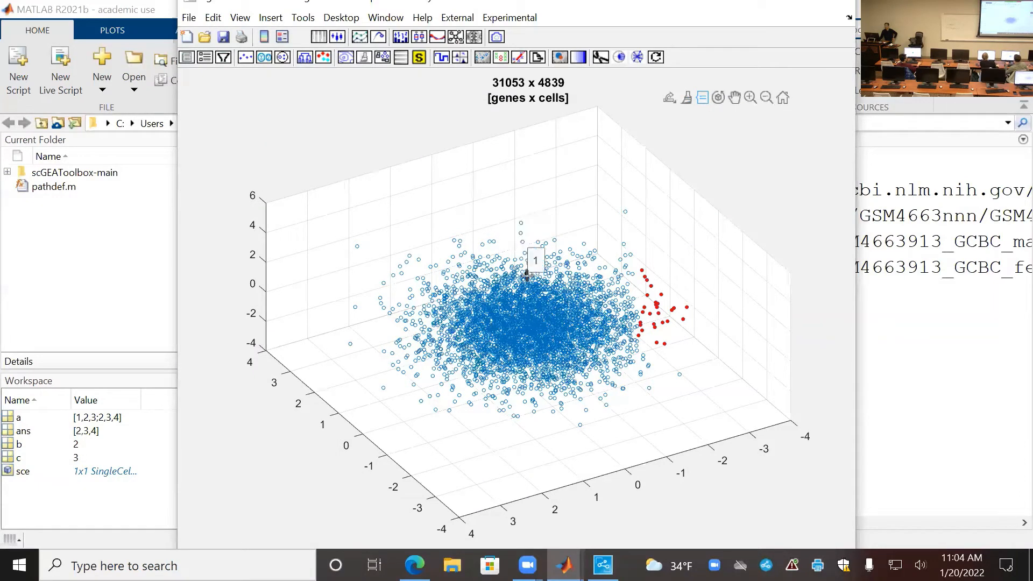
click(532, 308)
click(503, 331)
click(480, 318)
click(523, 330)
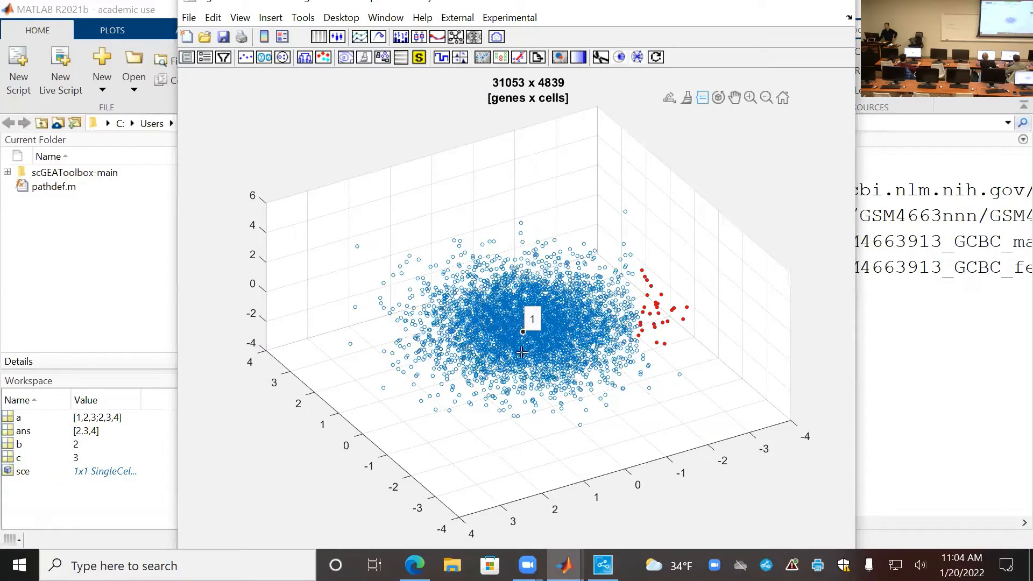
click(521, 353)
click(544, 349)
click(572, 316)
click(530, 319)
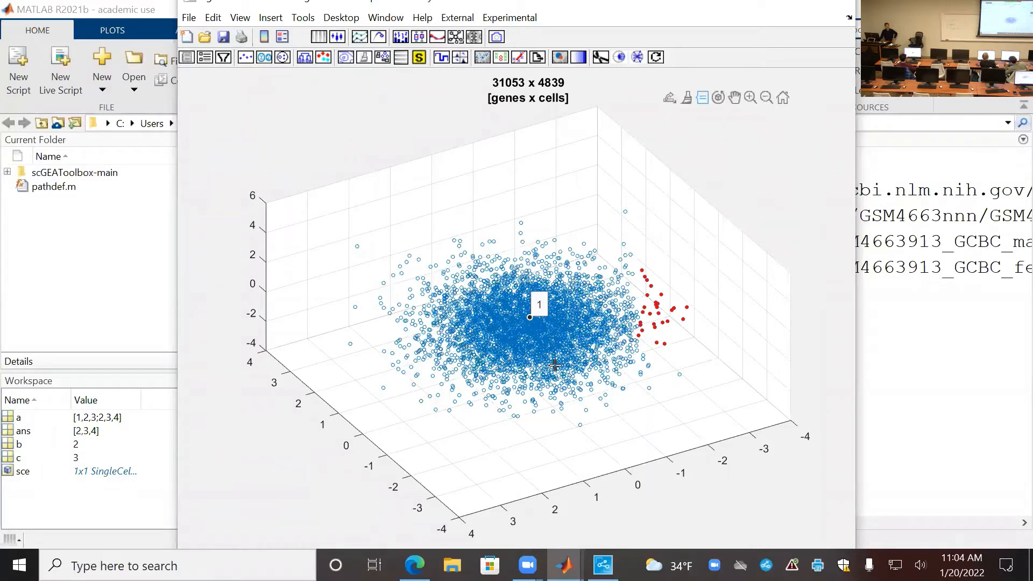
click(495, 329)
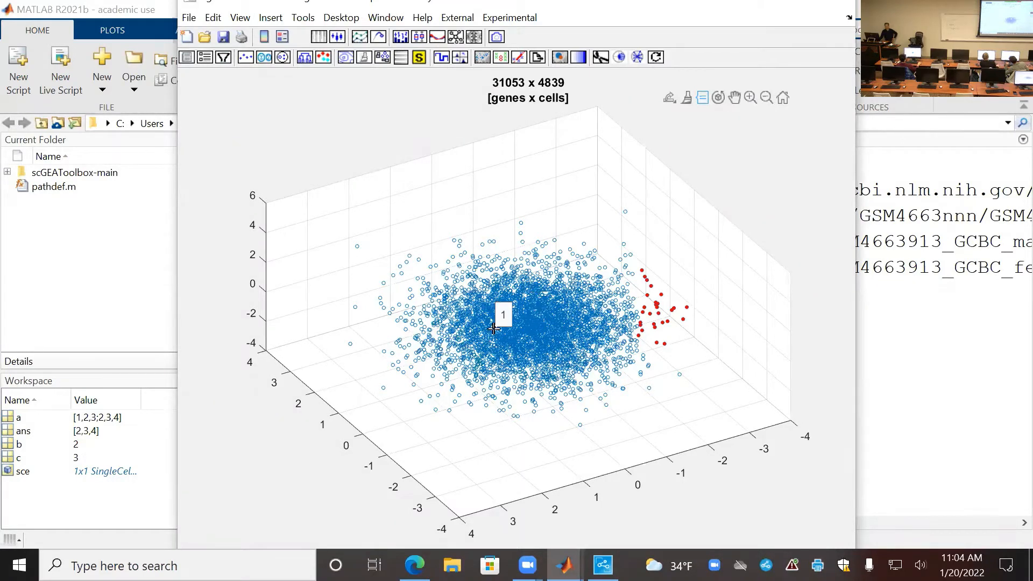
click(459, 322)
click(517, 320)
click(550, 354)
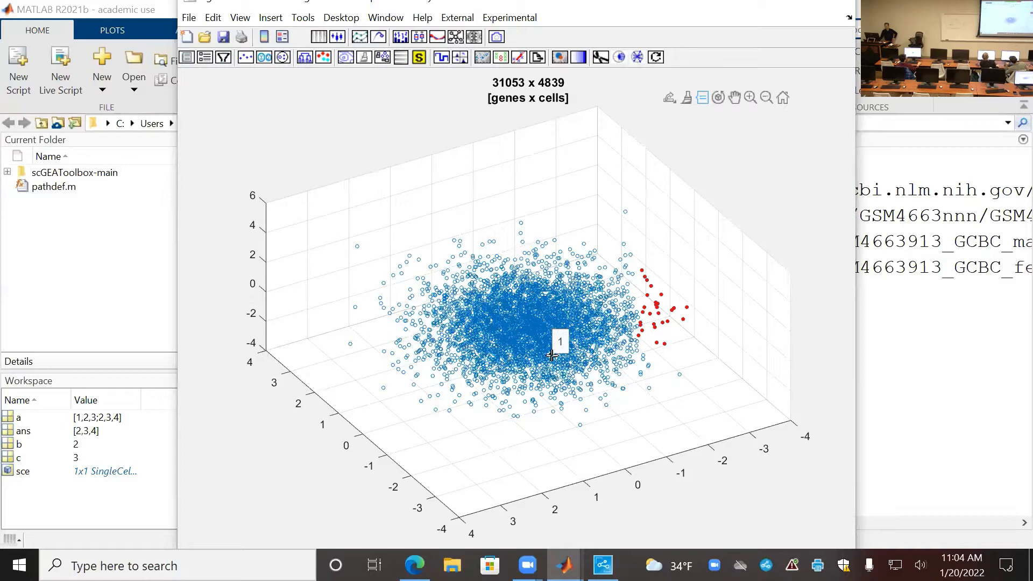
click(469, 338)
click(577, 320)
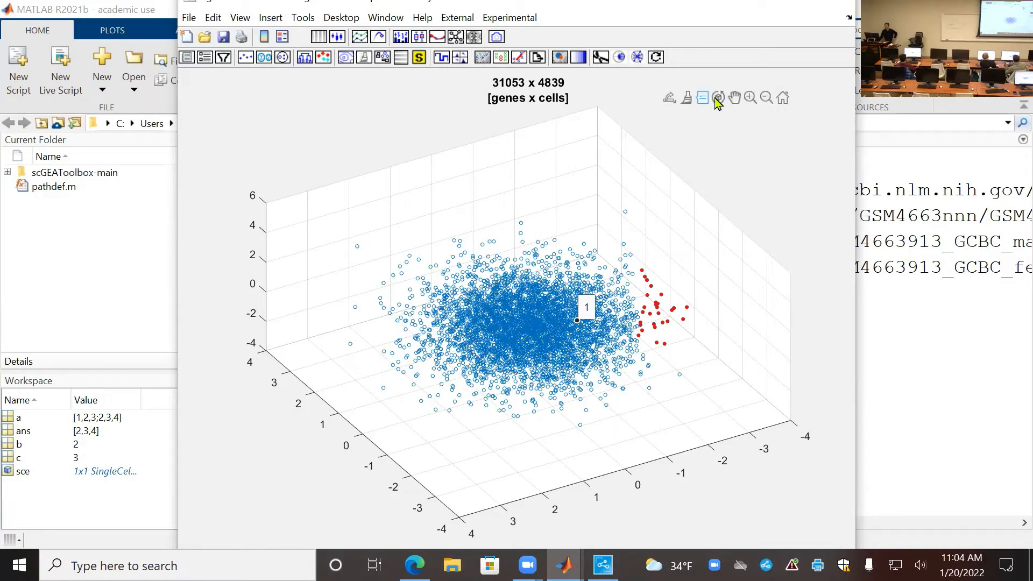
click(784, 100)
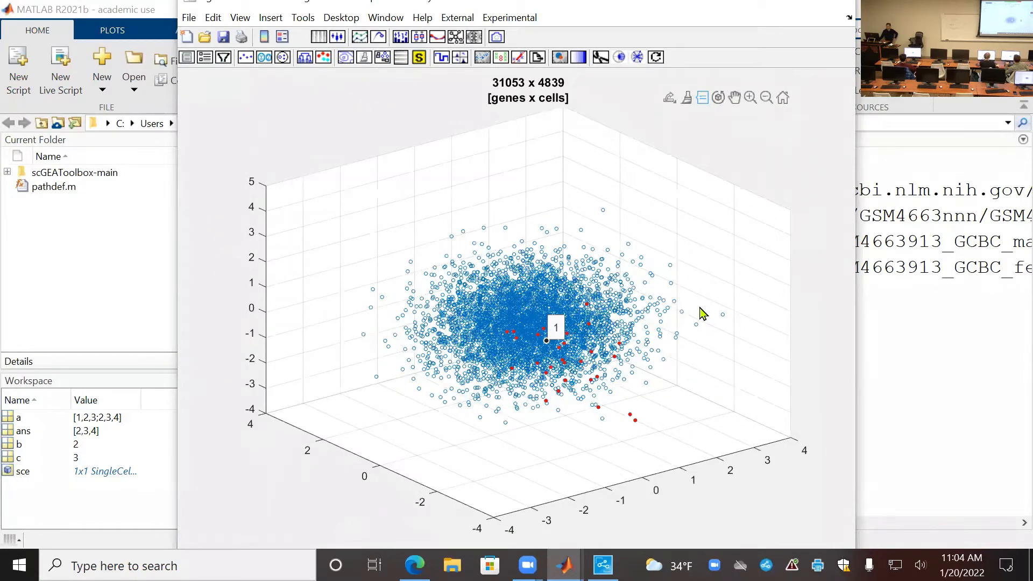
mouse_move(677, 101)
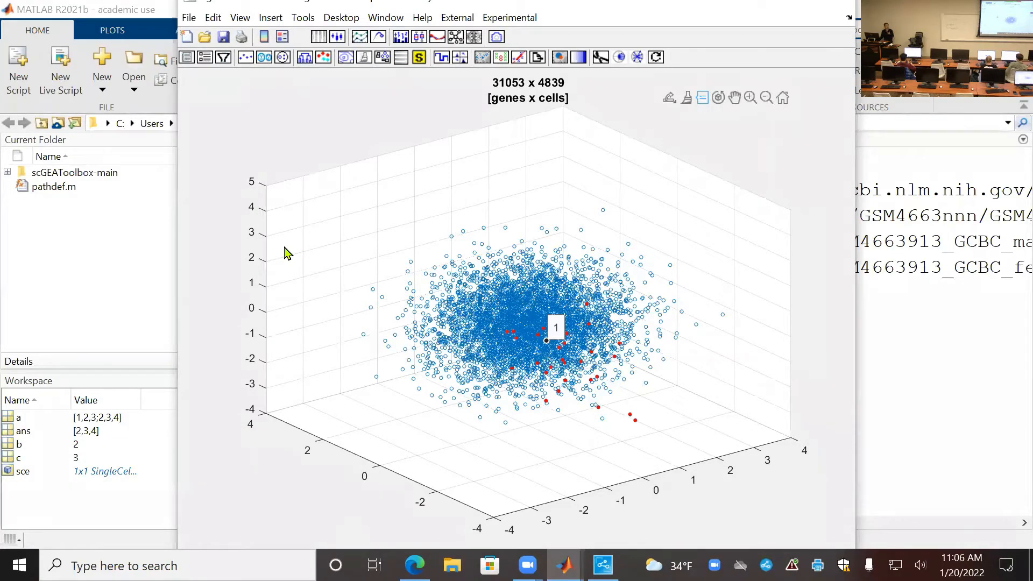
Plot the expression of the single gene Vmn2r122, the last gene when sorted by average expression, and close its figure.
click(187, 58)
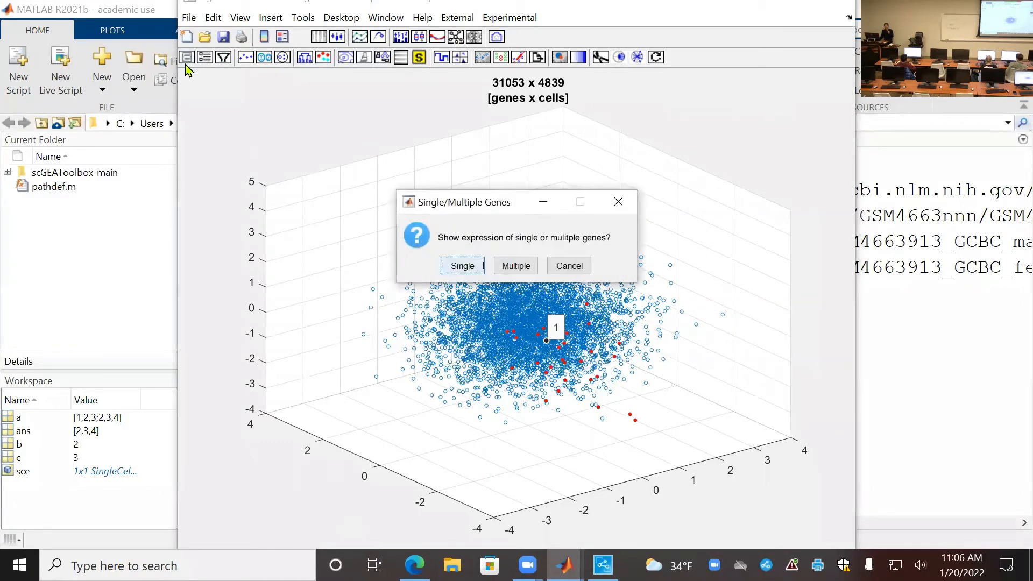
click(465, 268)
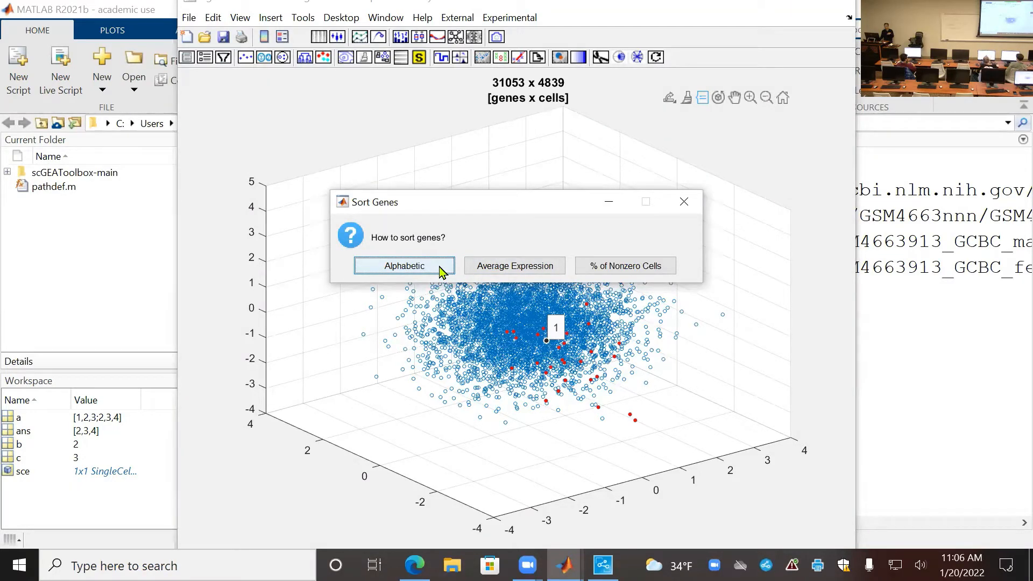
click(506, 268)
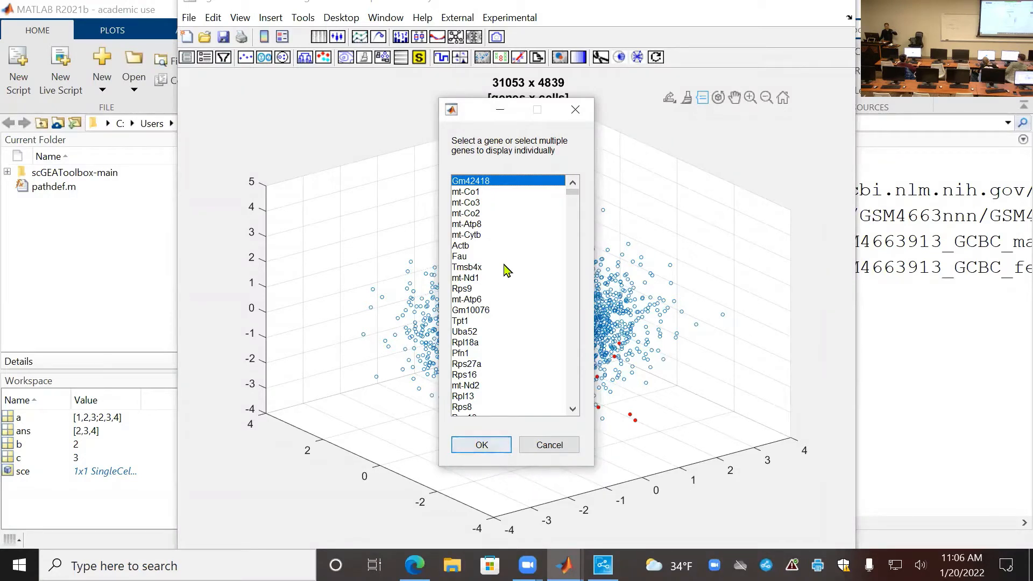
click(476, 247)
click(470, 259)
click(486, 289)
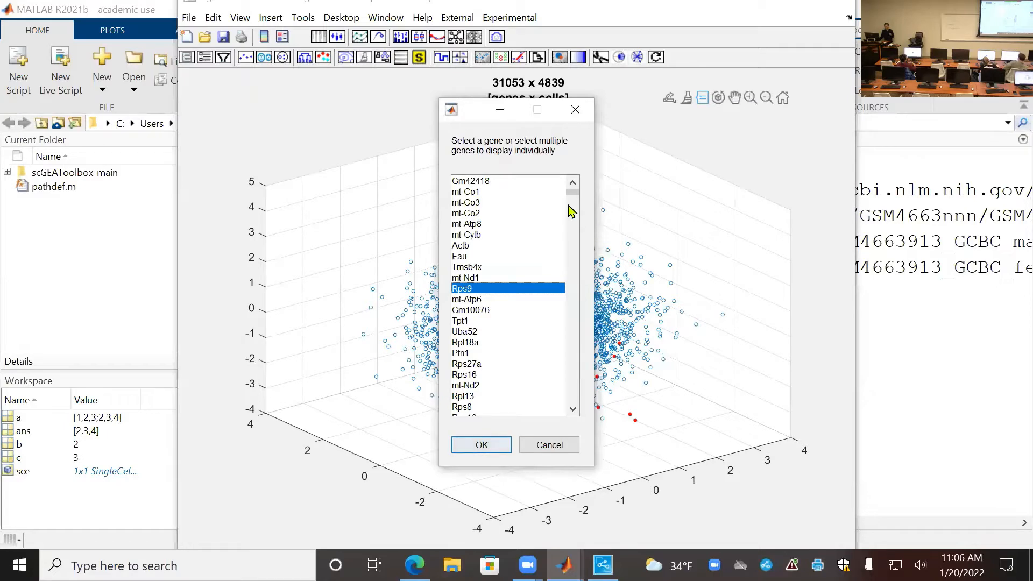
drag(572, 195, 575, 422)
click(509, 412)
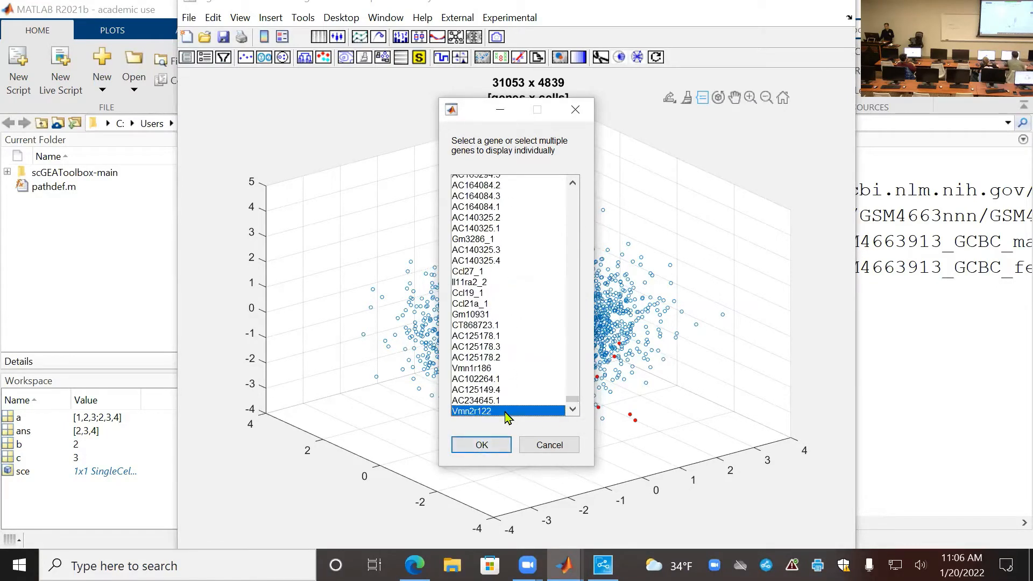
click(487, 448)
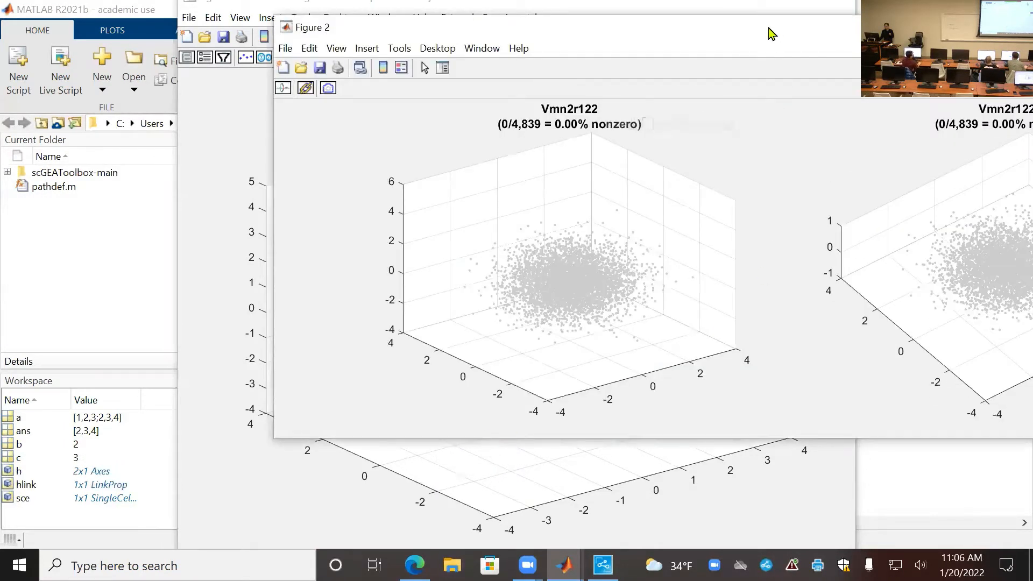
drag(772, 34, 510, 88)
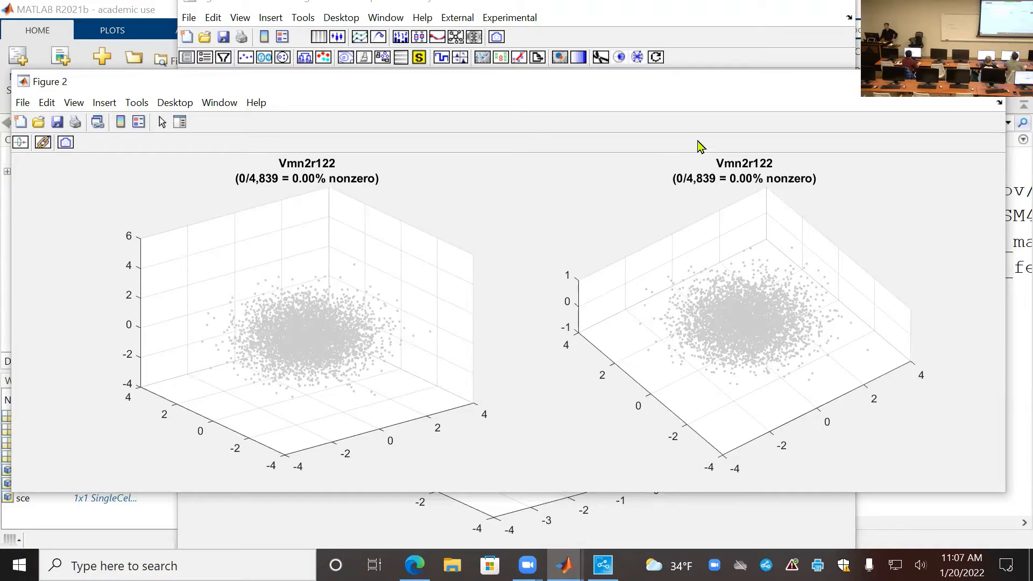
click(993, 81)
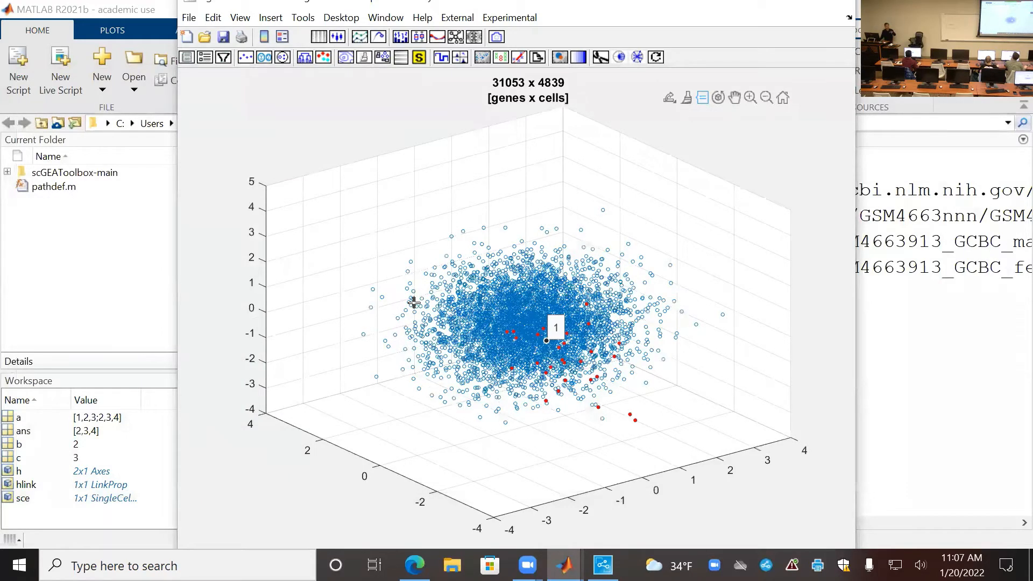
Plot the expression of the single gene Selplg, picked from the gene list sorted by average expression.
click(187, 58)
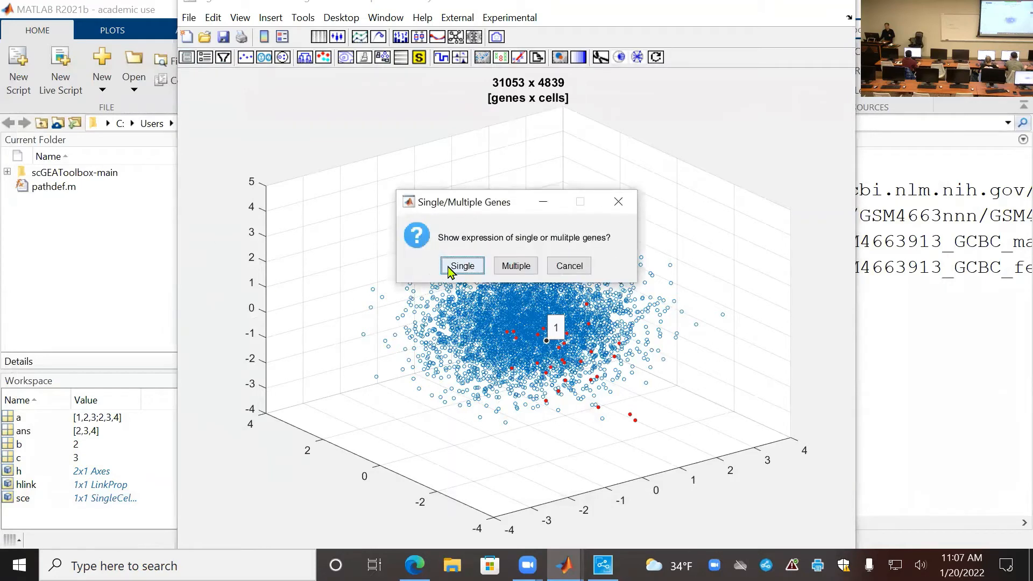
click(452, 266)
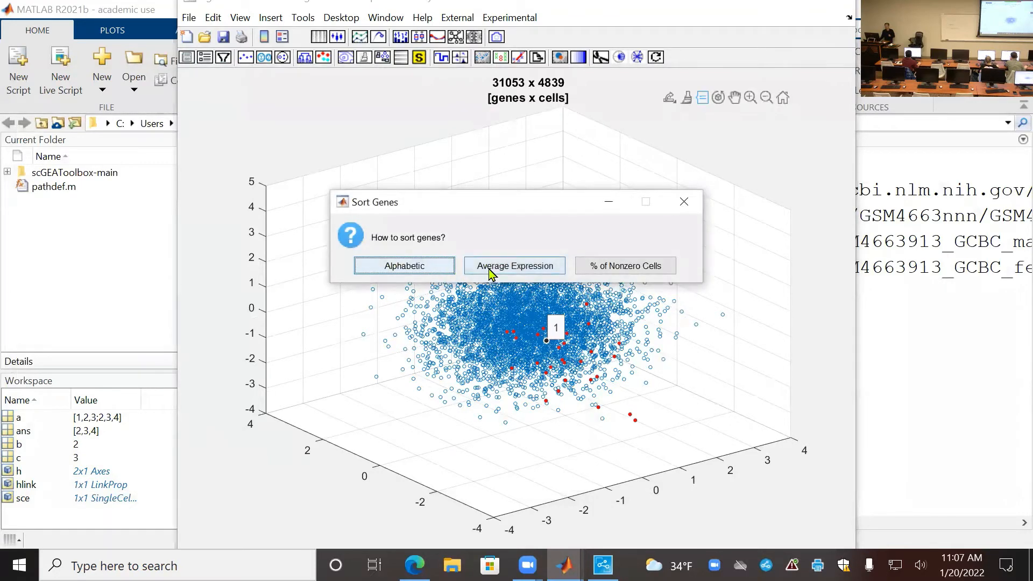
click(491, 268)
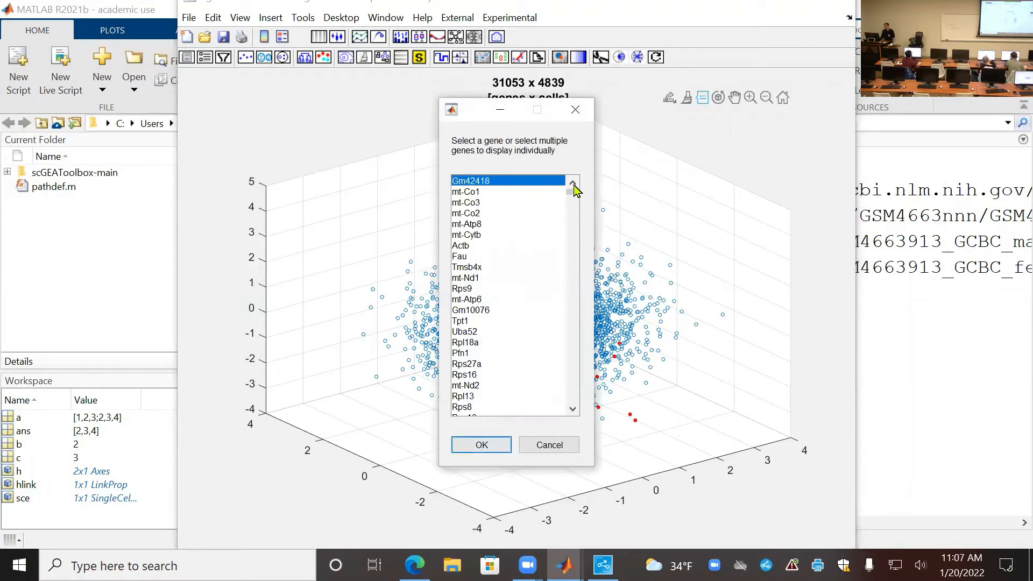
drag(574, 194, 572, 212)
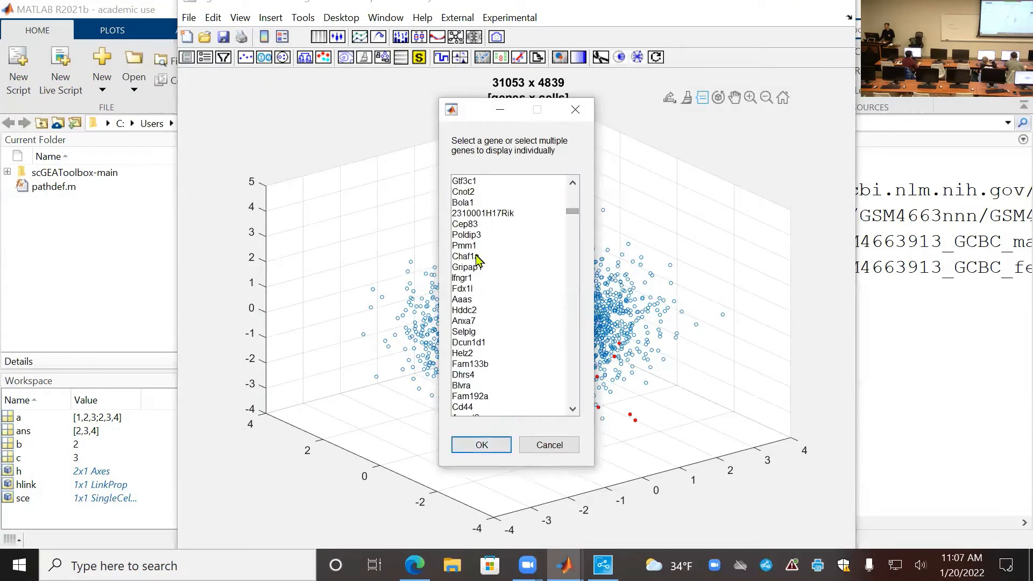
click(476, 332)
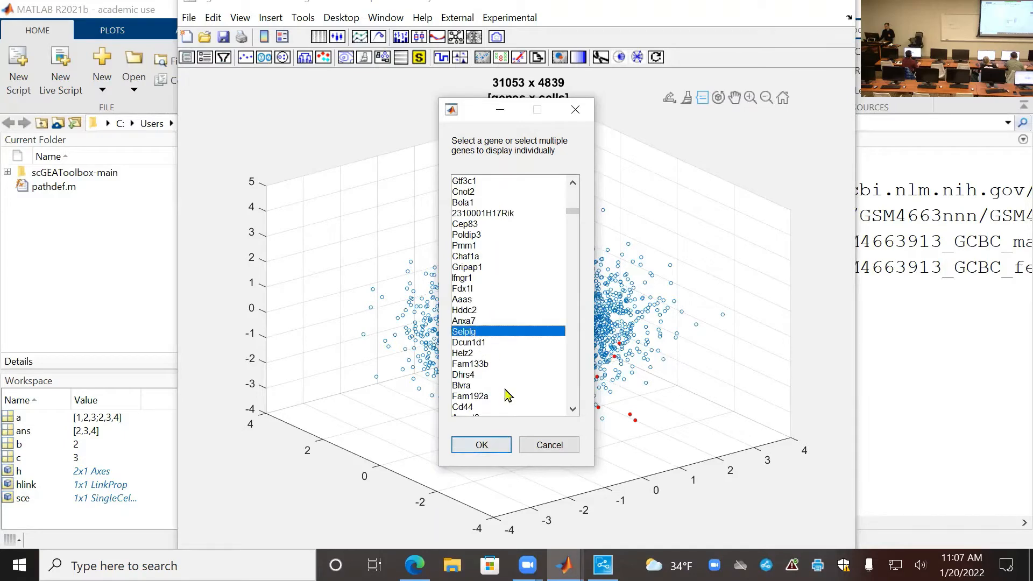
click(482, 444)
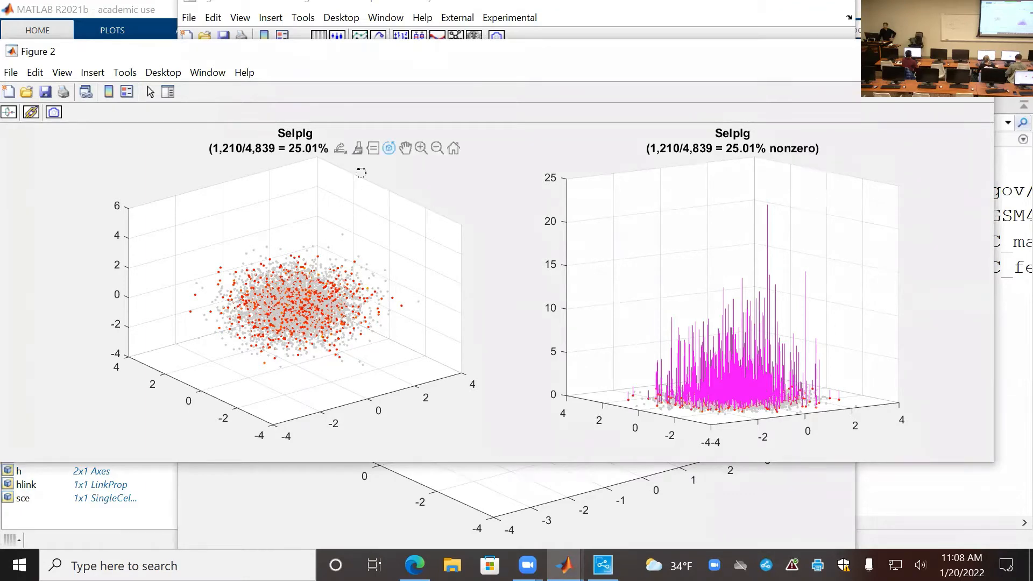
Rotate the two Selplg expression plots to examine the expressing cells and their expression levels from several angles.
mouse_move(379, 213)
mouse_down()
mouse_move(377, 237)
mouse_move(296, 245)
mouse_move(297, 215)
mouse_move(376, 226)
mouse_up()
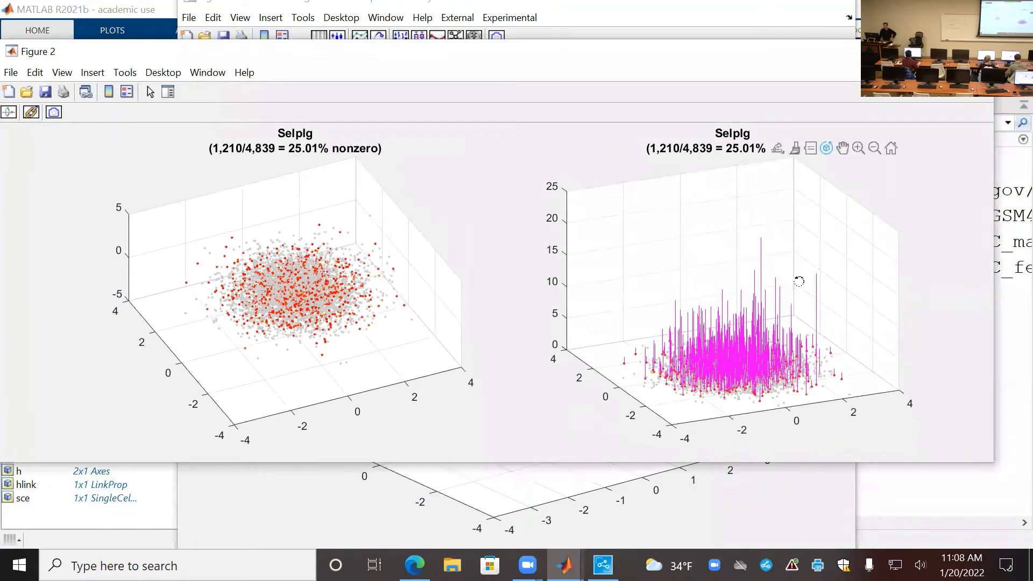
drag(809, 293, 766, 307)
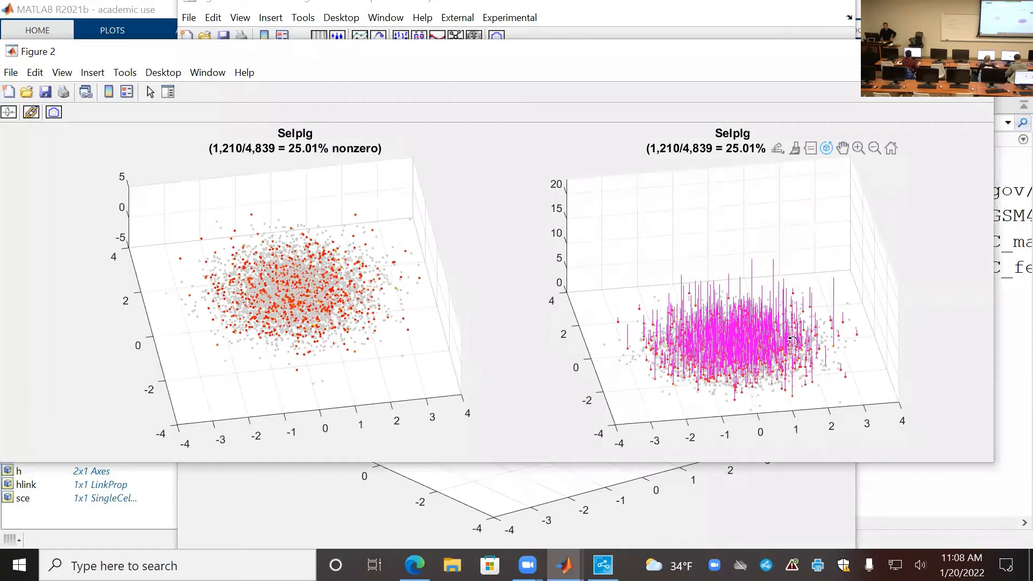
drag(645, 385, 859, 358)
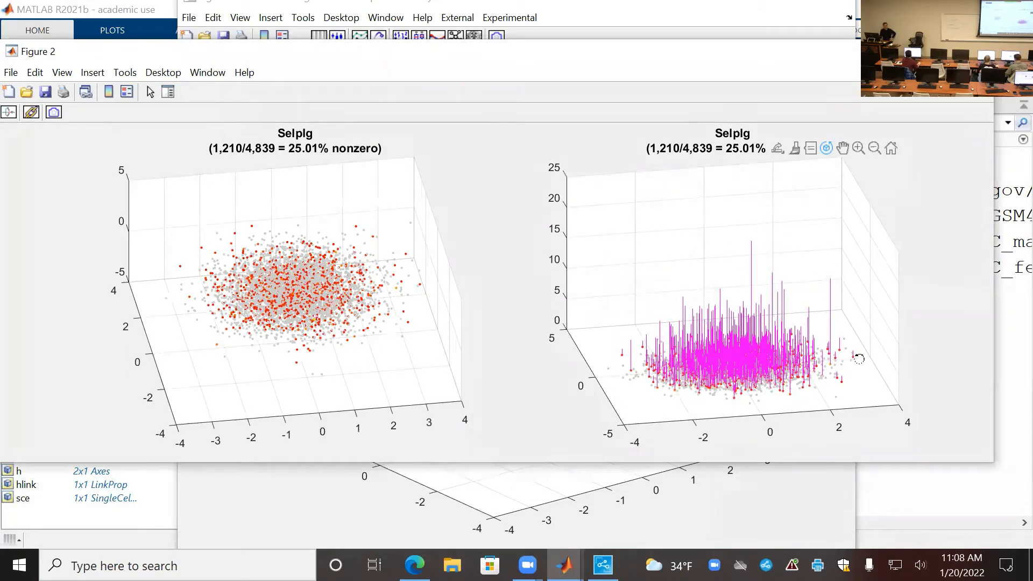
drag(839, 287, 280, 215)
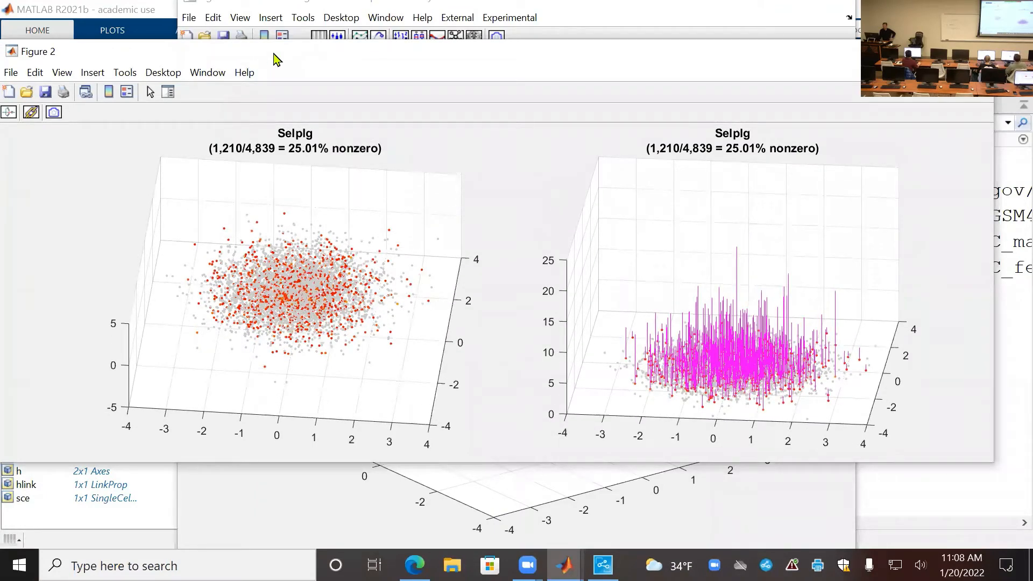
drag(276, 59, 284, 59)
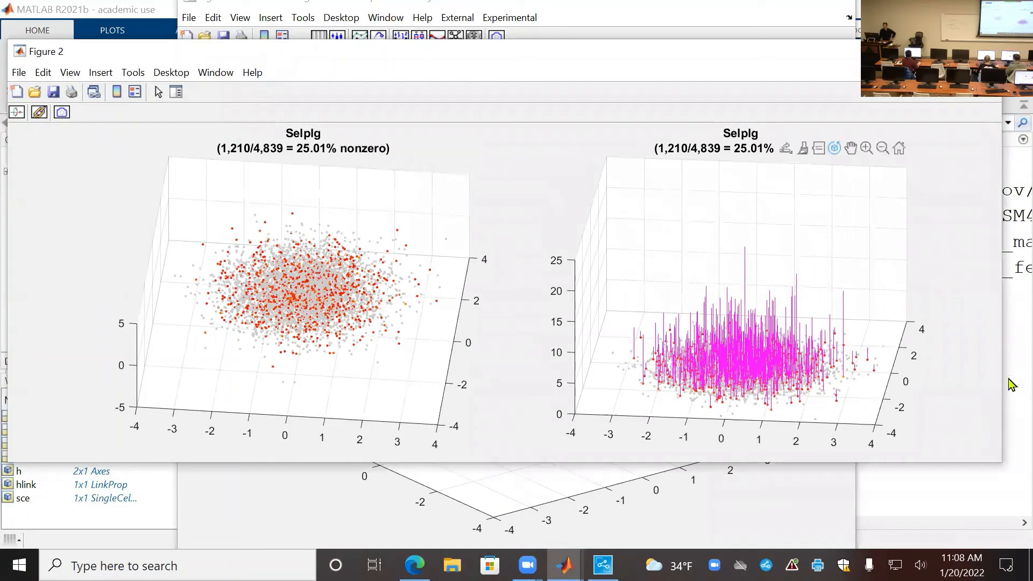
Look up Selplg on its GeneCards page in the browser, return to MATLAB, and close the Selplg figure.
click(39, 115)
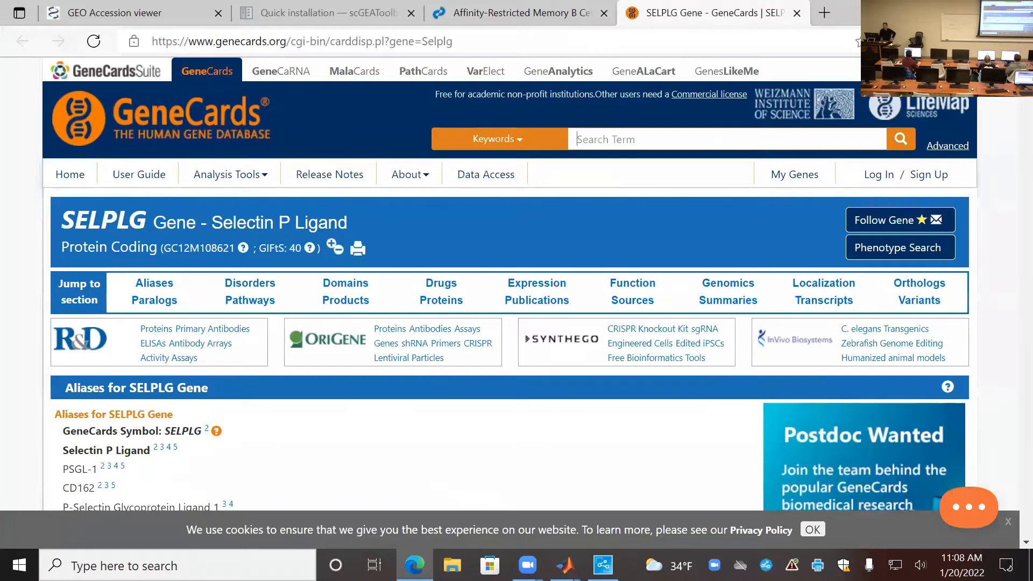
click(940, 11)
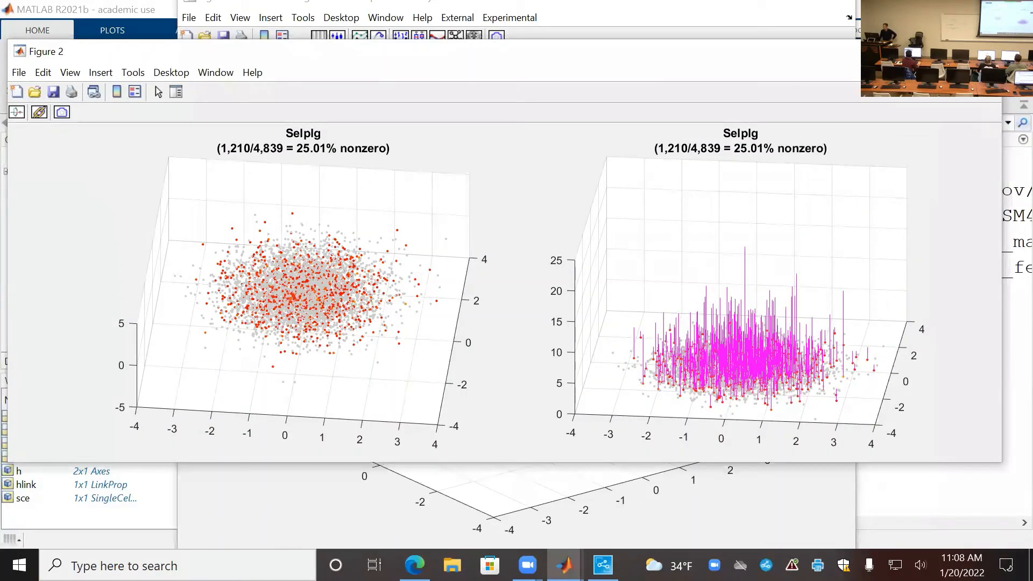
click(984, 51)
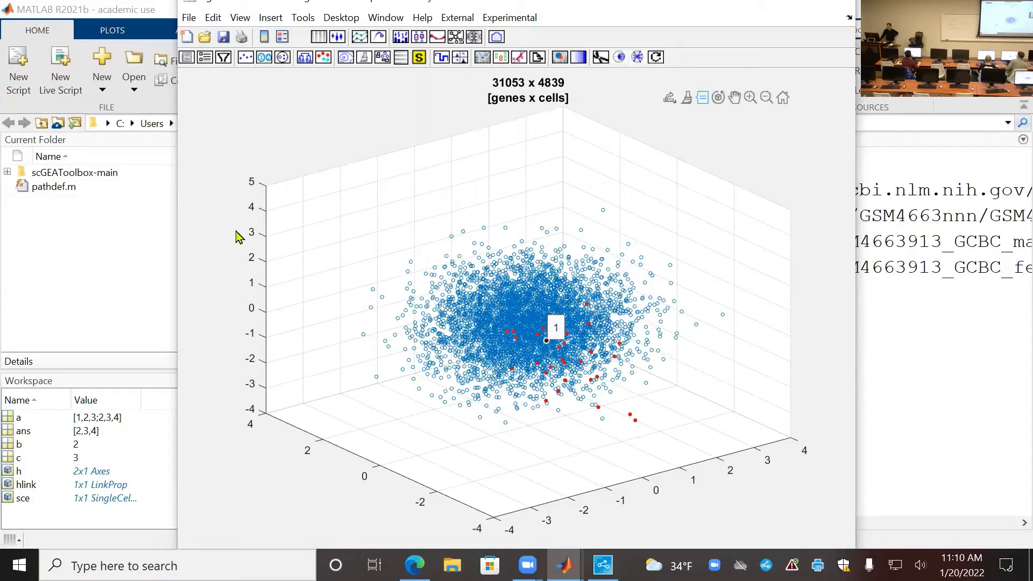
Plot the expression of multiple genes, selecting Lag3, Lage3, Lair1, Lalba, Lama1, Lama2 and Lama3 from the alphabetically sorted list.
click(188, 62)
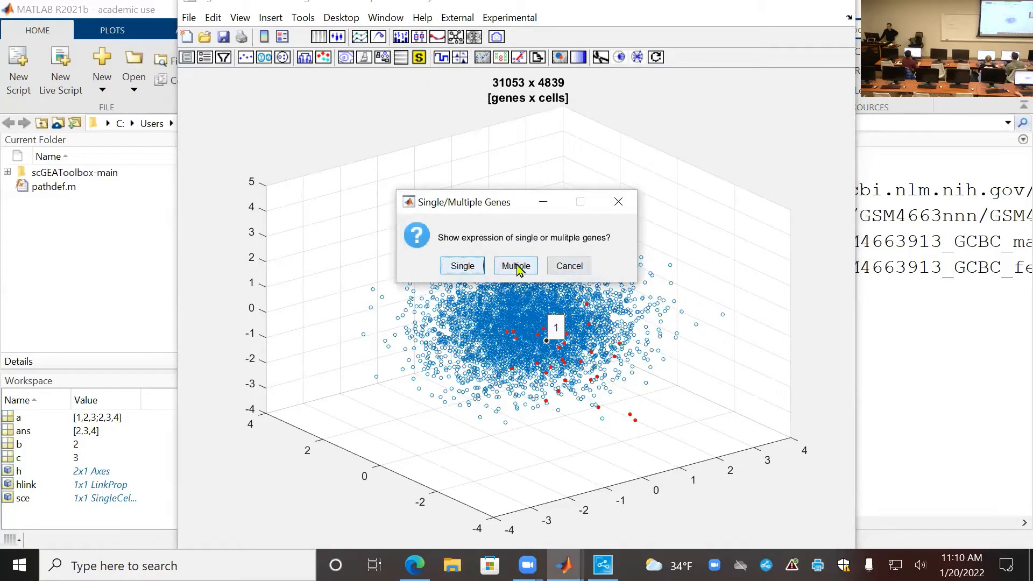
click(516, 267)
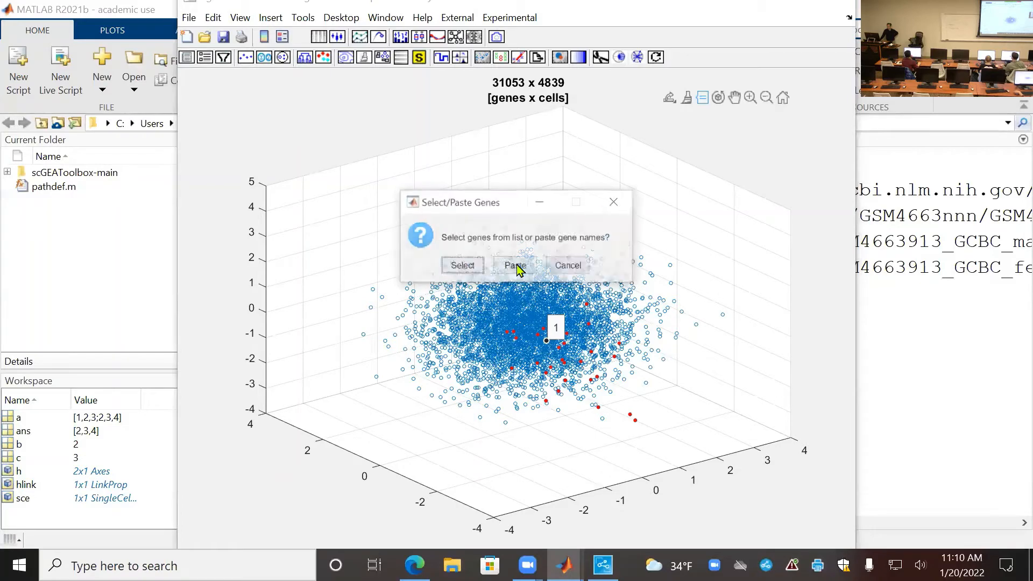
click(463, 267)
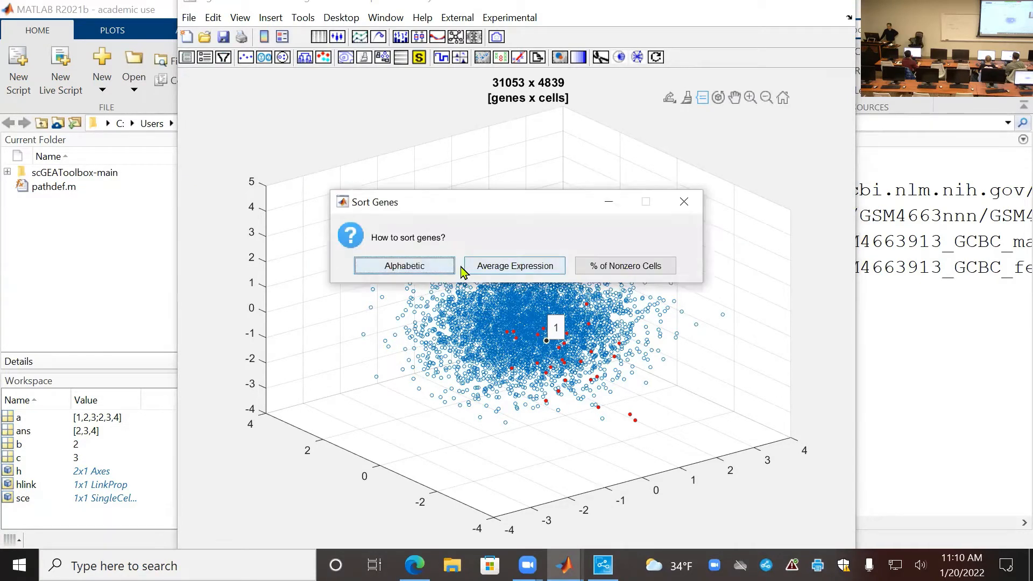
click(425, 271)
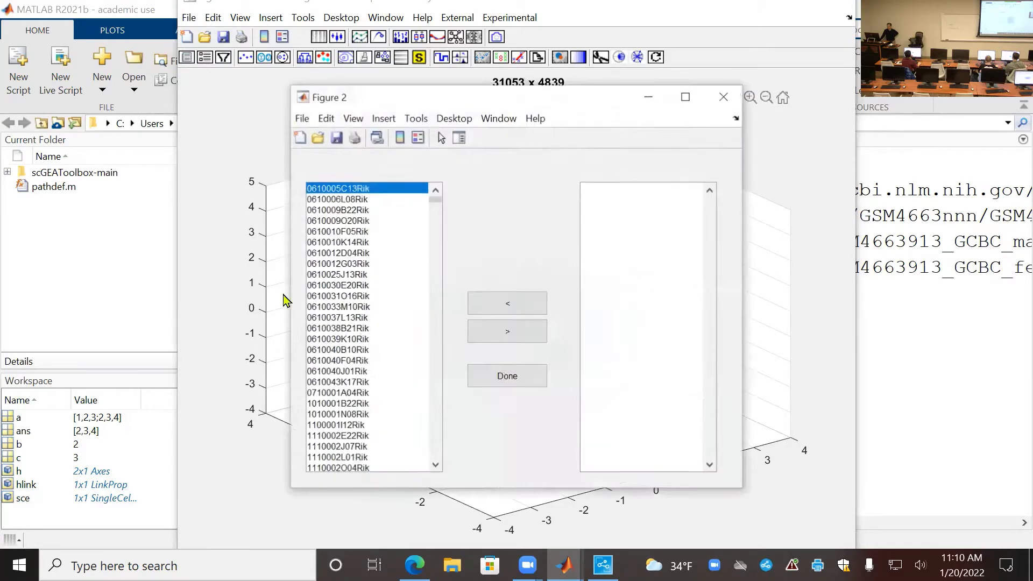
drag(437, 206, 436, 357)
scroll(375, 371, down, 10)
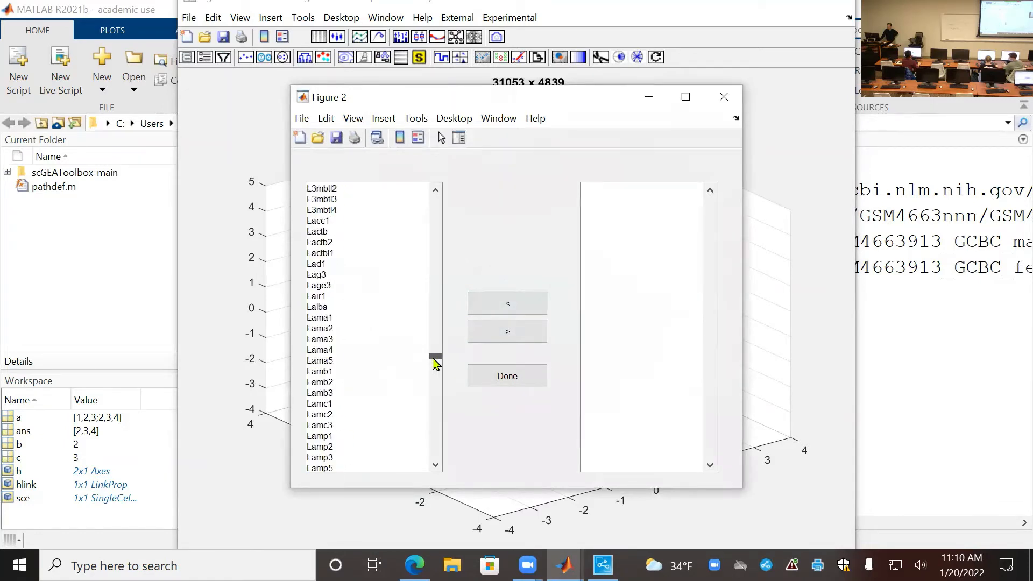
drag(348, 277, 415, 339)
click(507, 331)
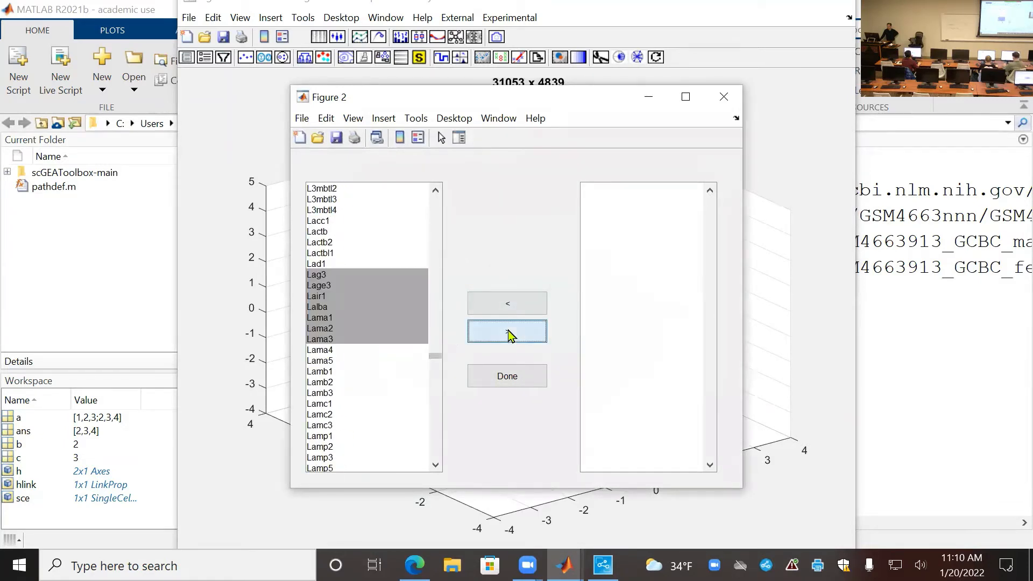
click(507, 377)
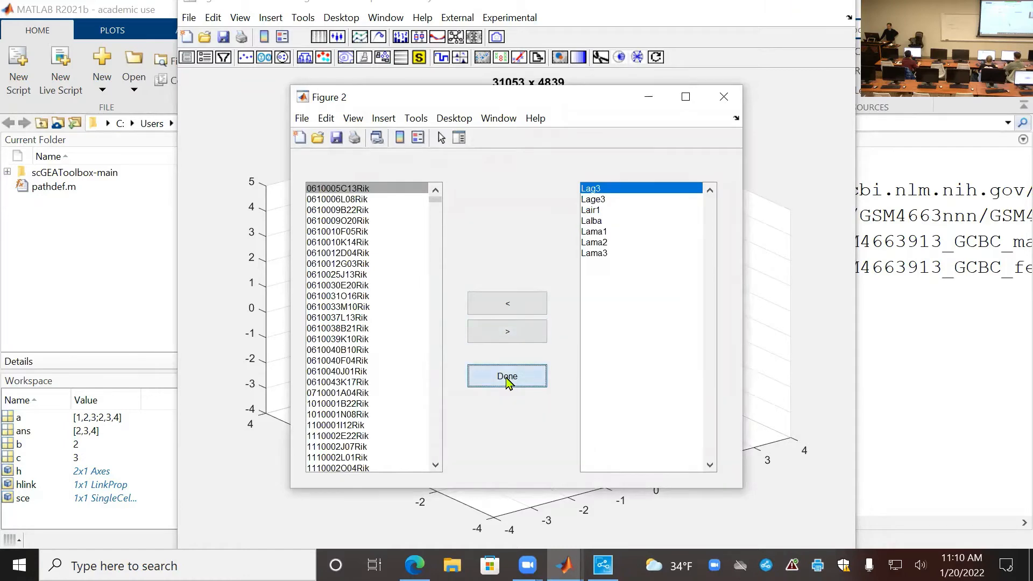
click(425, 269)
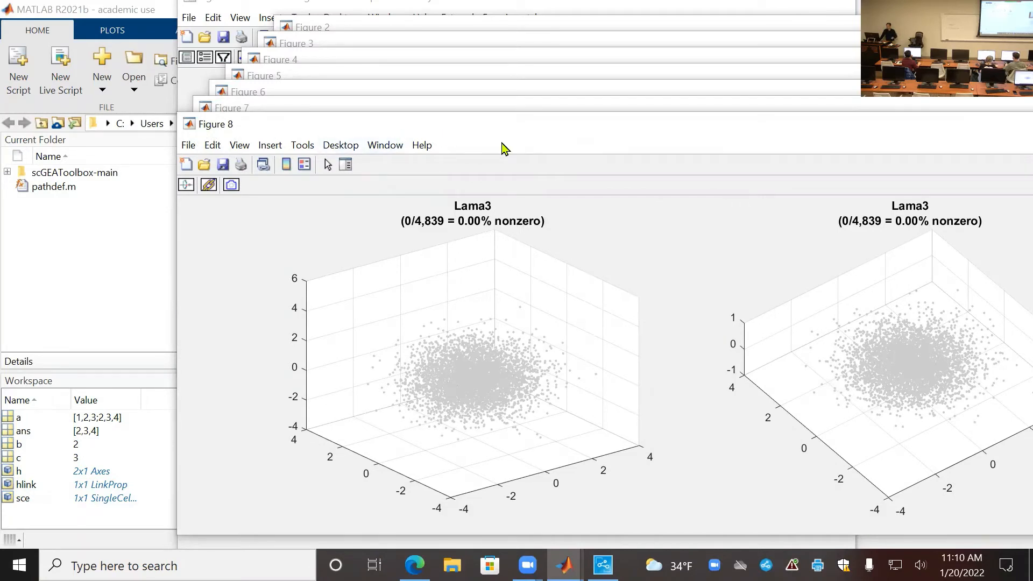
Close the expression figures of Lama3, Lama2, Lama1 and Lalba one after another.
click(188, 145)
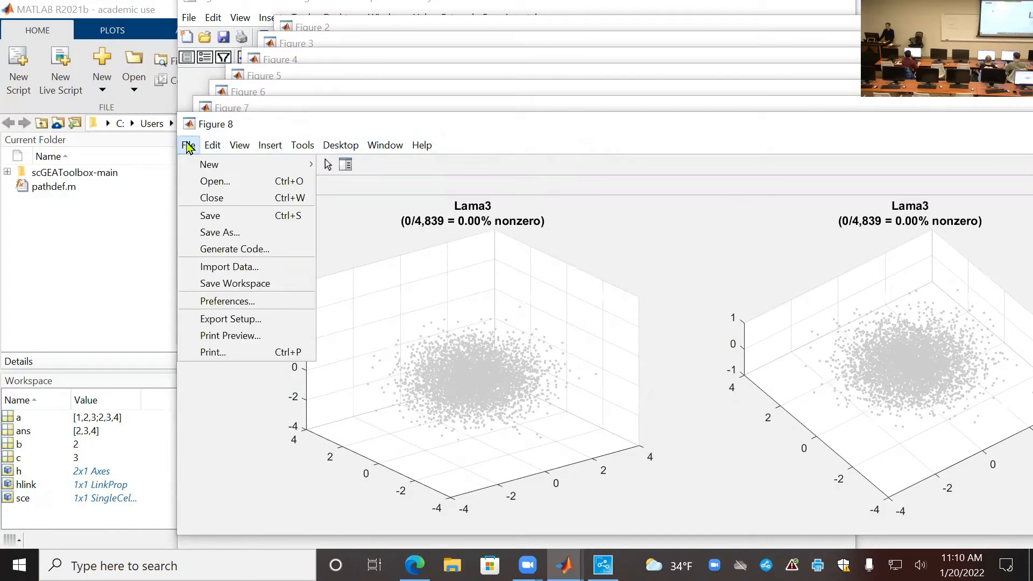
click(221, 197)
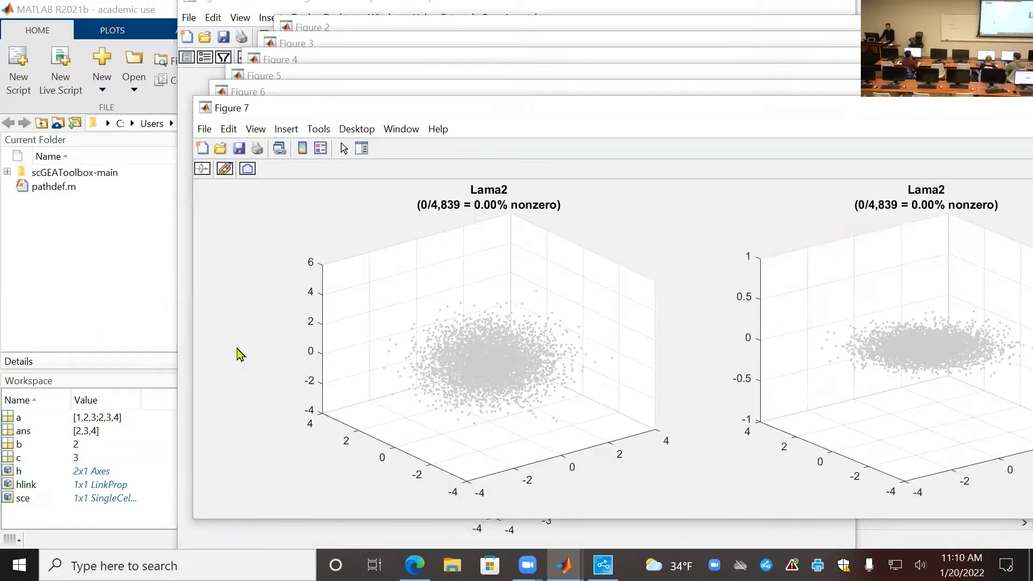
key(ctrl+w)
key(ctrl+w)
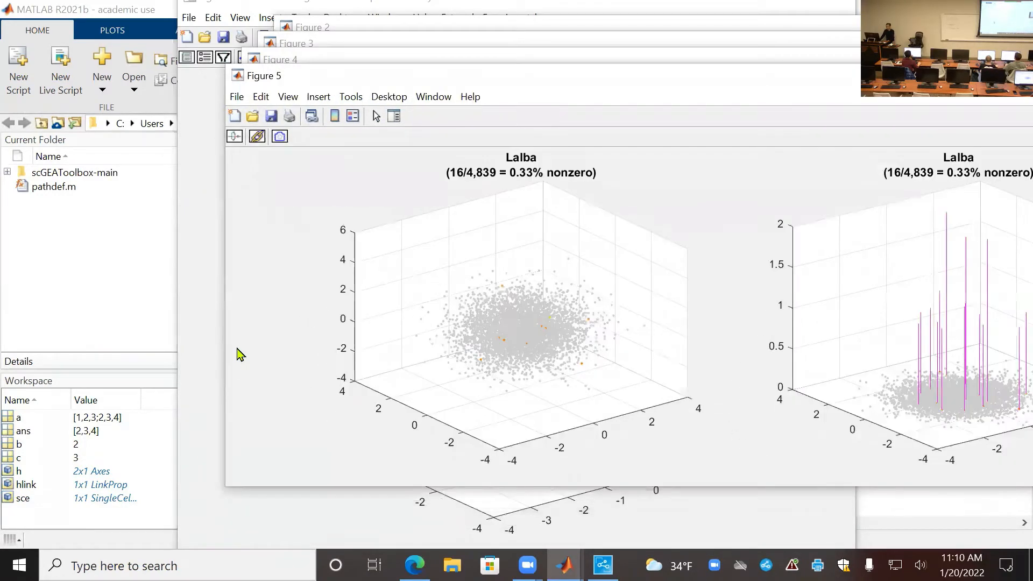
key(ctrl+w)
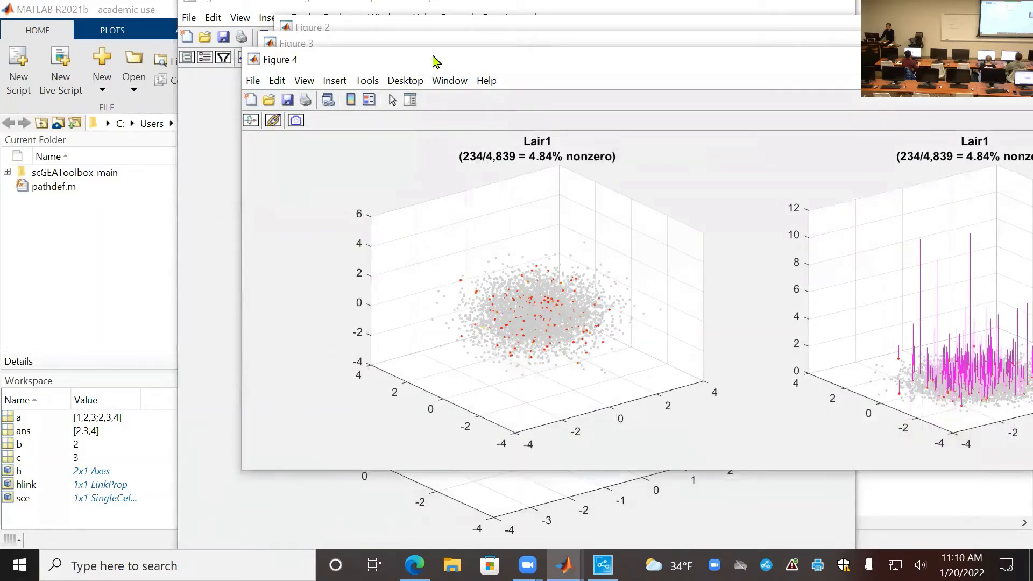
Link the two Lair1 plots, rotate them together to examine the expressing cells, and close the Lair1 figure.
drag(427, 59, 251, 90)
drag(316, 261, 320, 291)
click(75, 151)
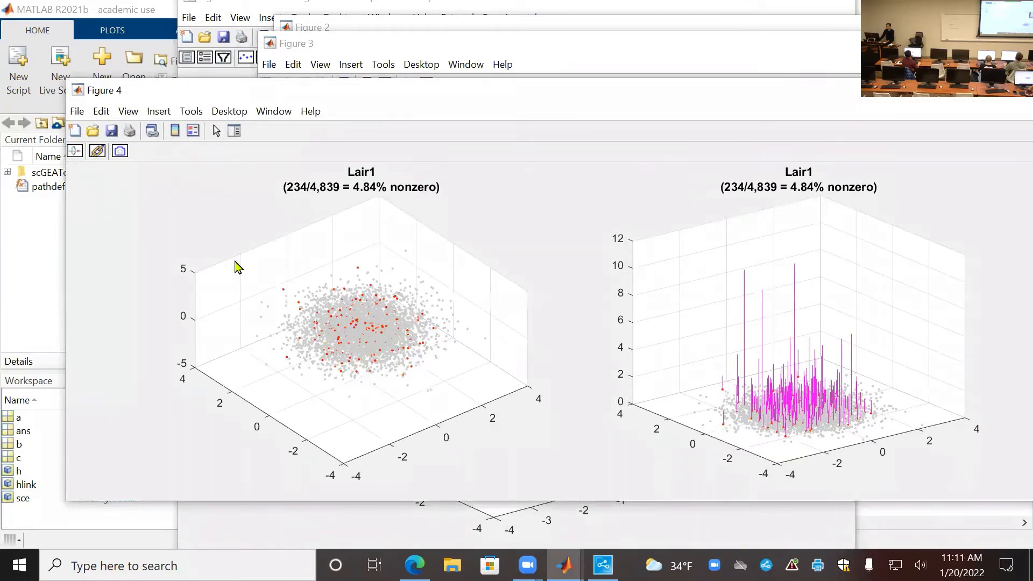
drag(235, 265, 318, 343)
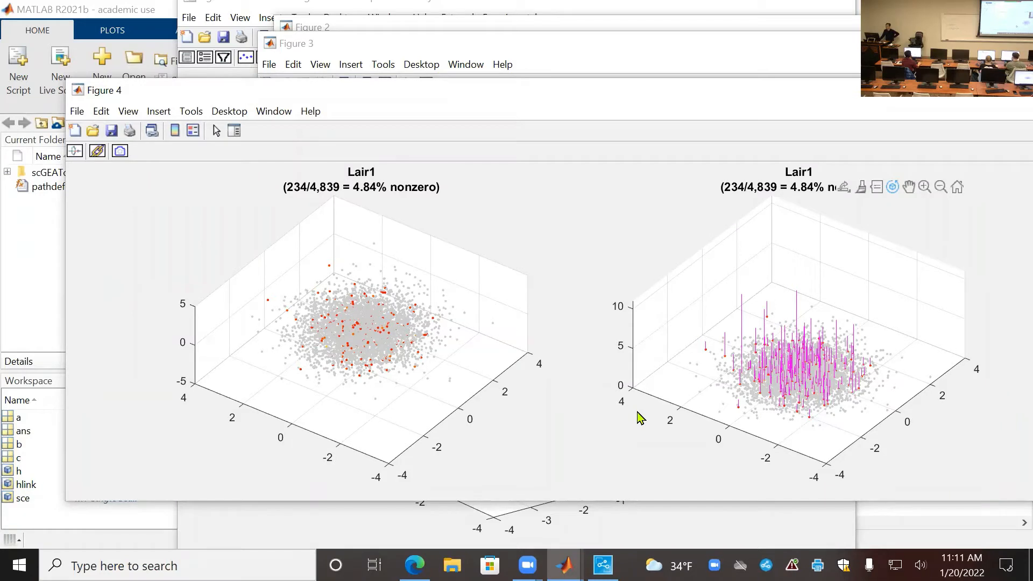
click(250, 362)
drag(250, 362, 315, 302)
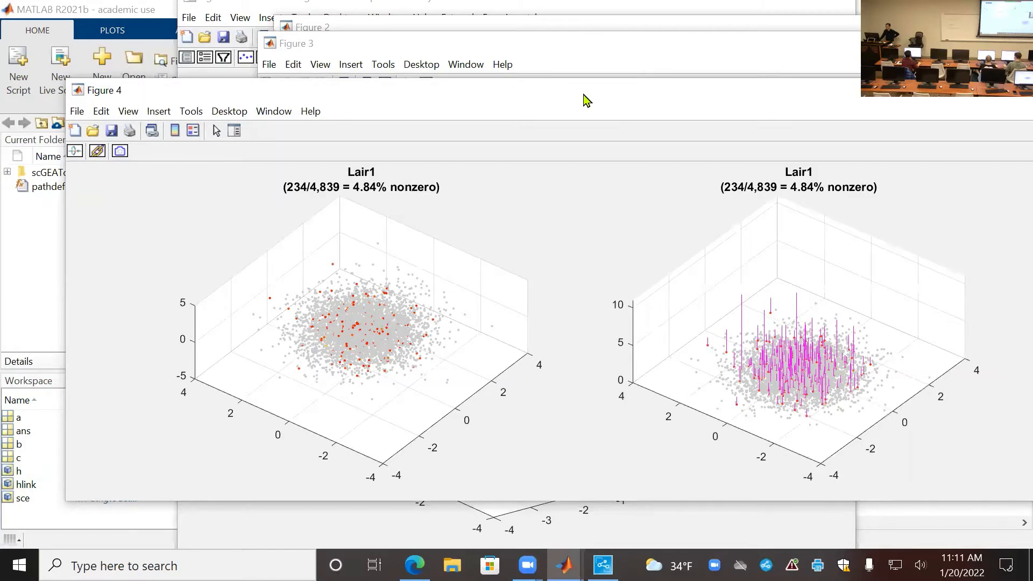
drag(586, 101, 557, 102)
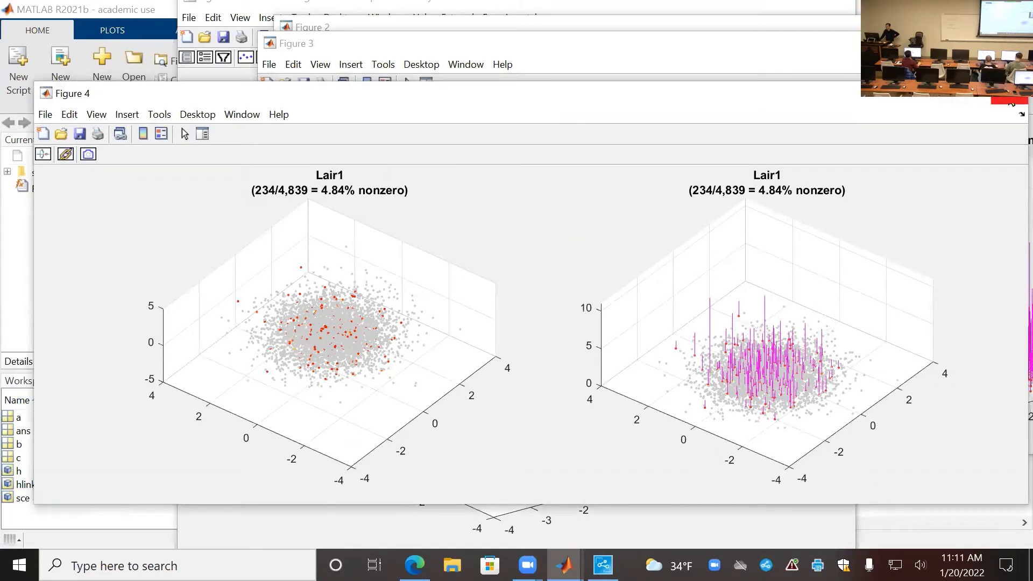
click(1012, 102)
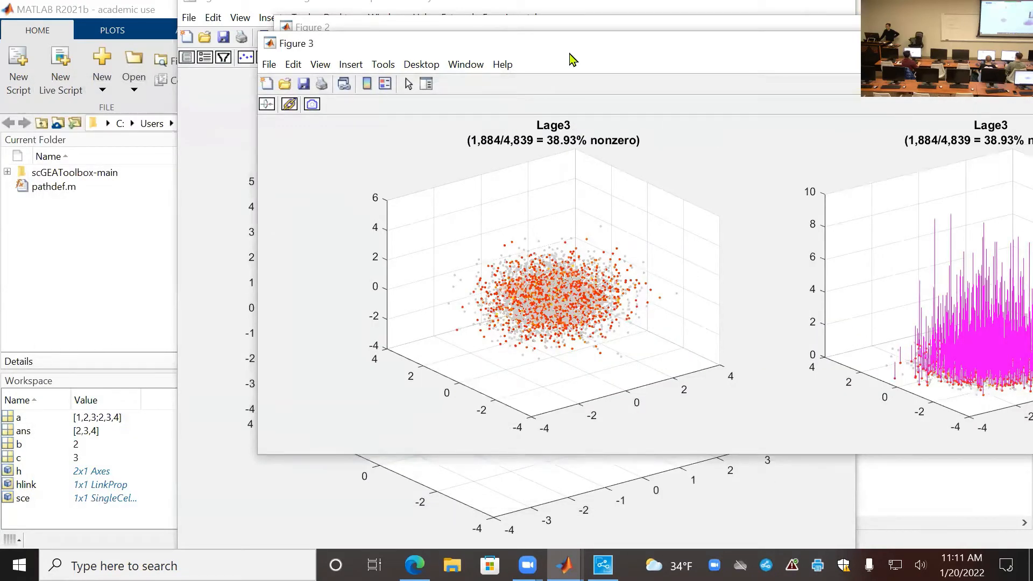
Bring both Lage3 plots into view, rotate them to a nearly front-facing angle to examine the expression, and close their figure.
drag(572, 59, 341, 93)
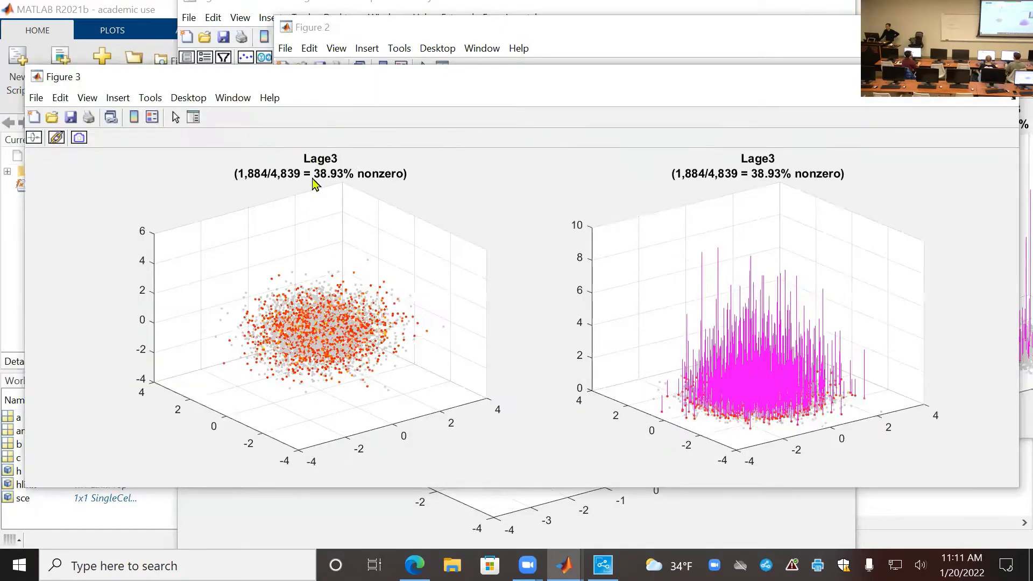
drag(332, 231, 254, 301)
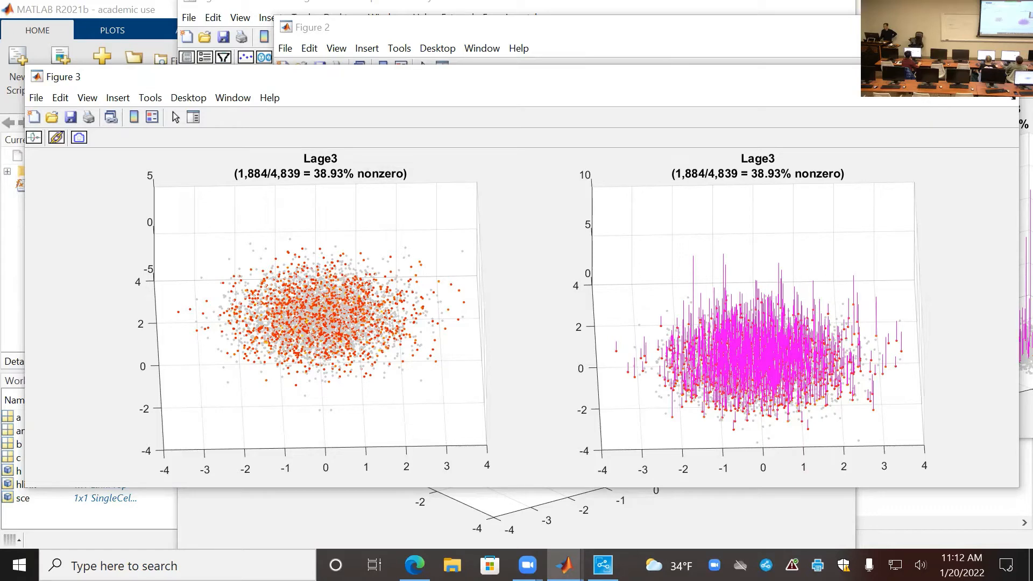
click(1001, 76)
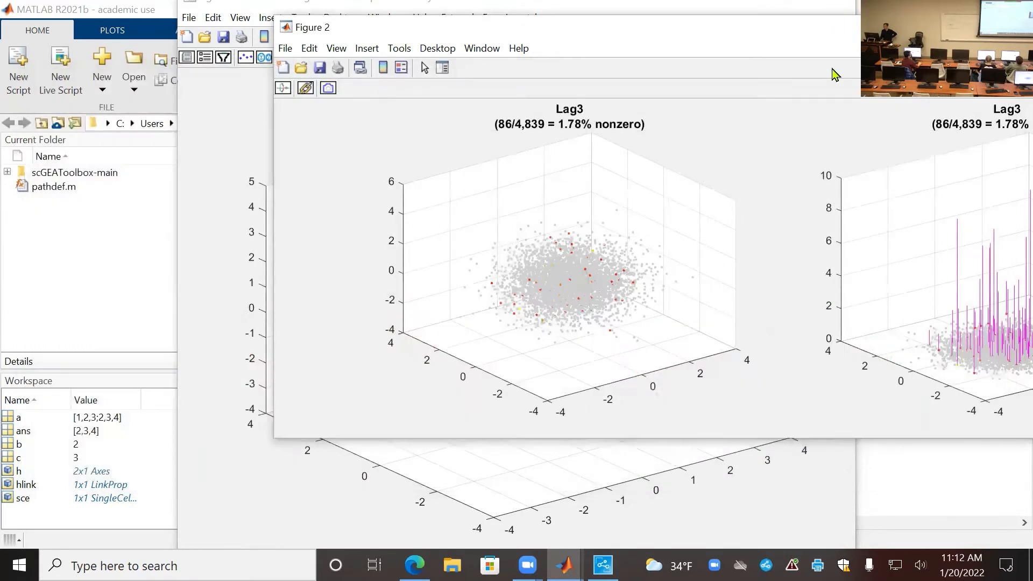
Bring both Lag3 plots into view, close their figure, and move the main cell plot window fully onto the screen.
drag(780, 40, 596, 129)
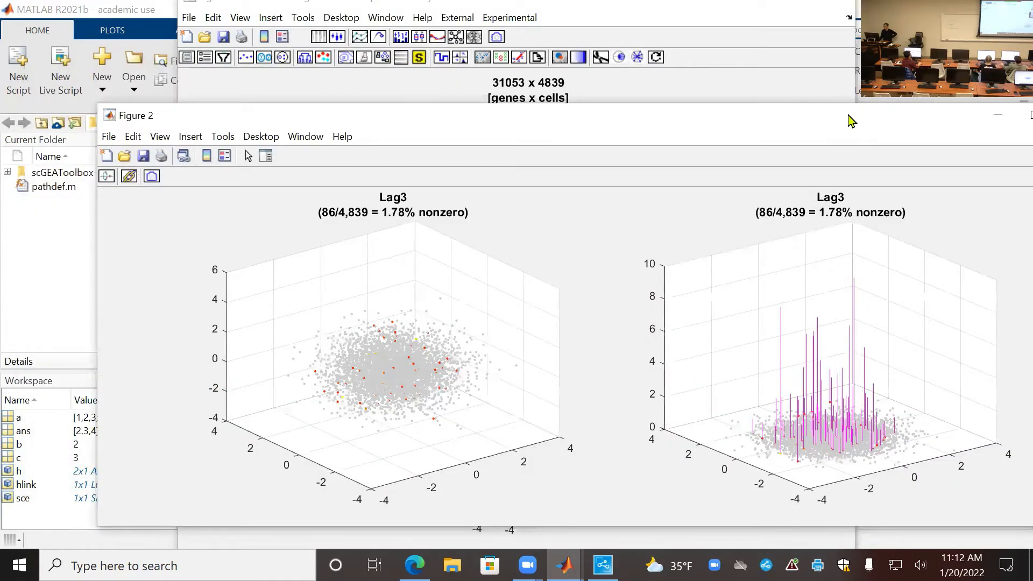
drag(849, 116, 715, 133)
click(933, 135)
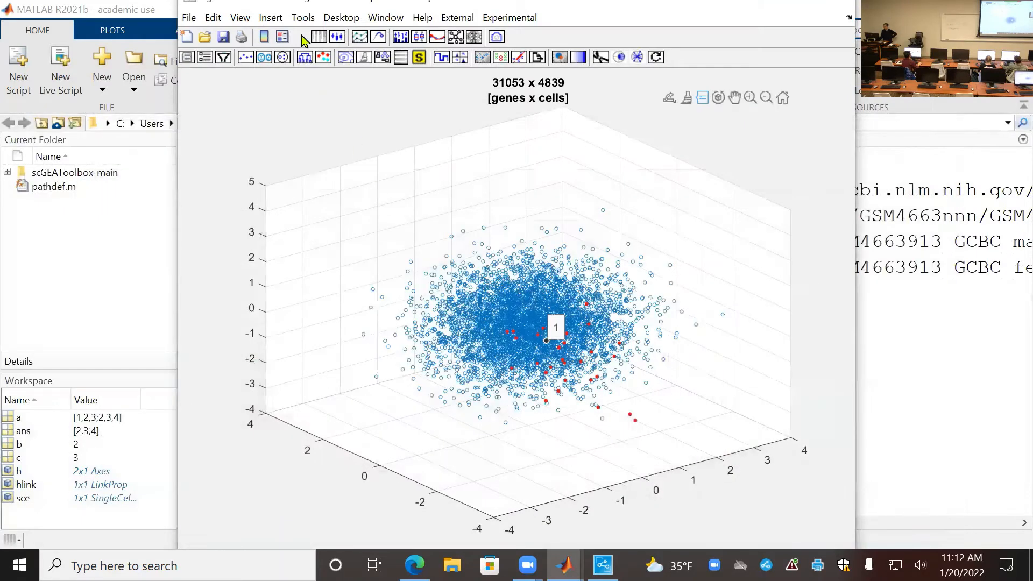
drag(724, 5, 672, 54)
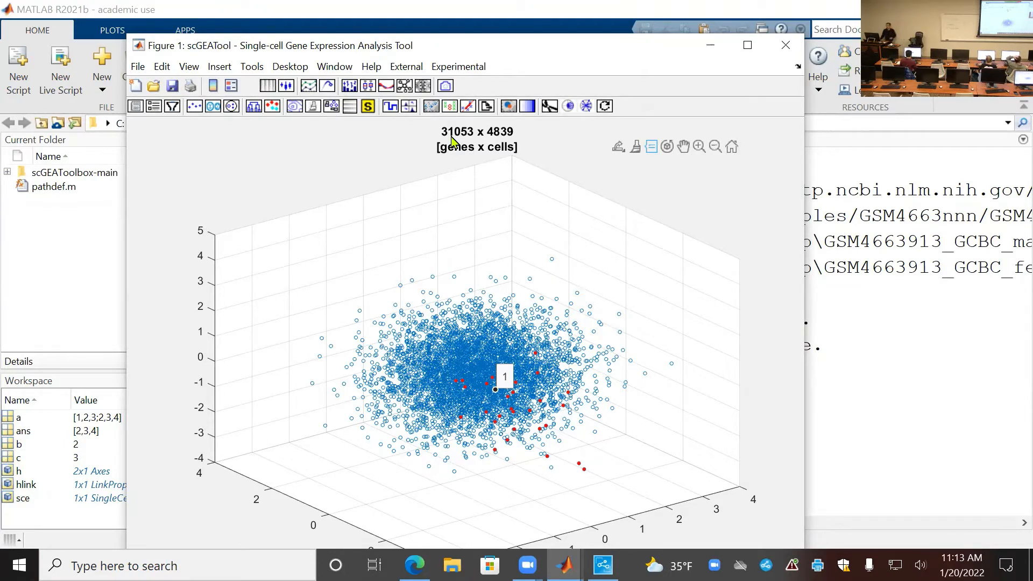
Start the SC_QCFILTER basic QC filter for cells and genes with the relaxed cutoff setting.
click(172, 107)
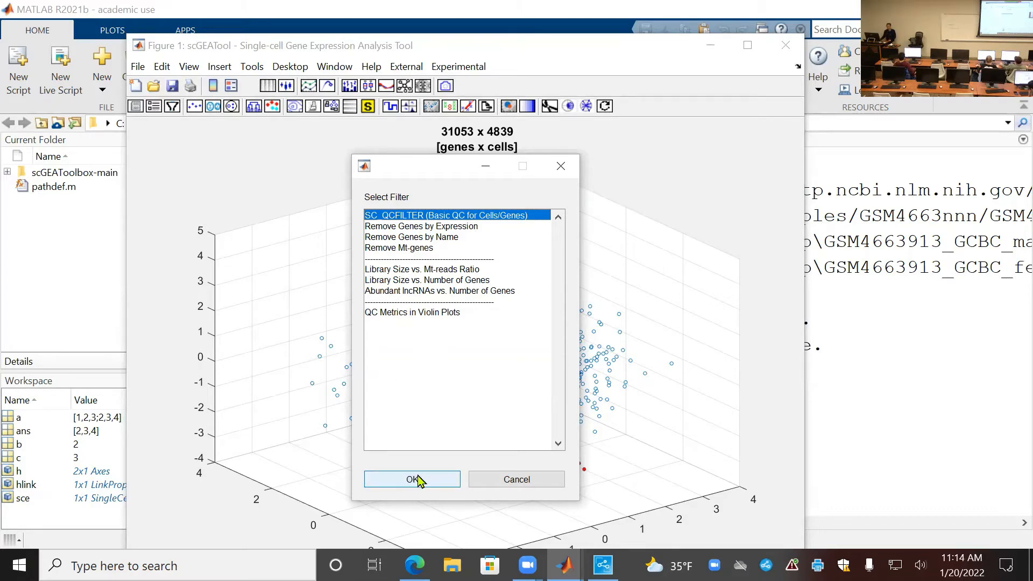
click(425, 236)
click(424, 217)
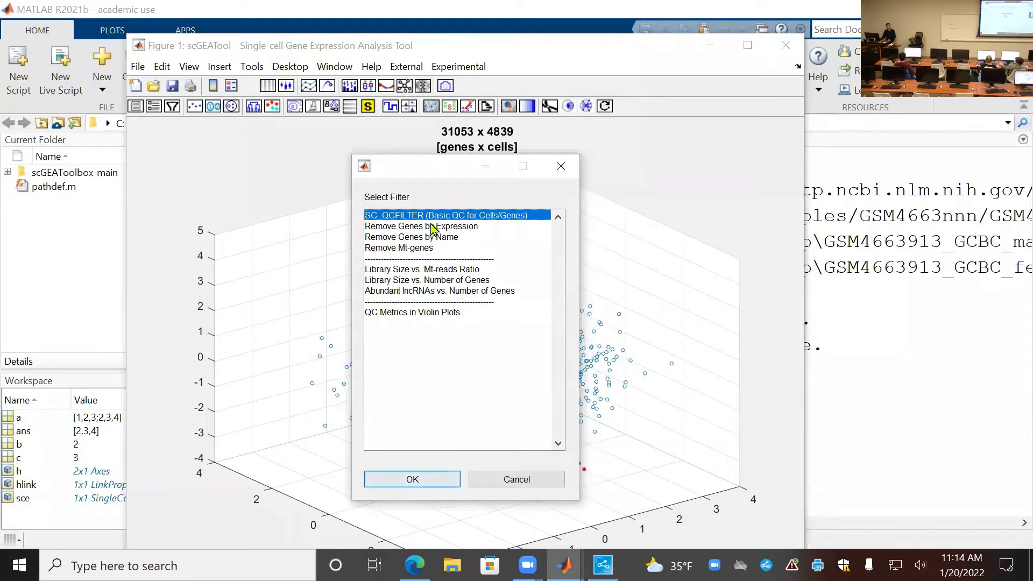
click(414, 479)
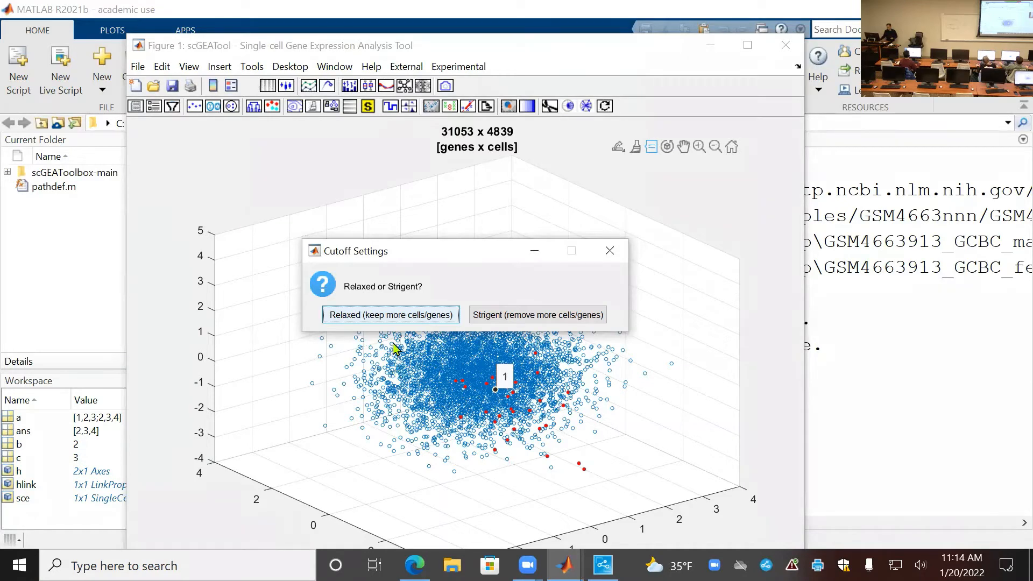
click(393, 318)
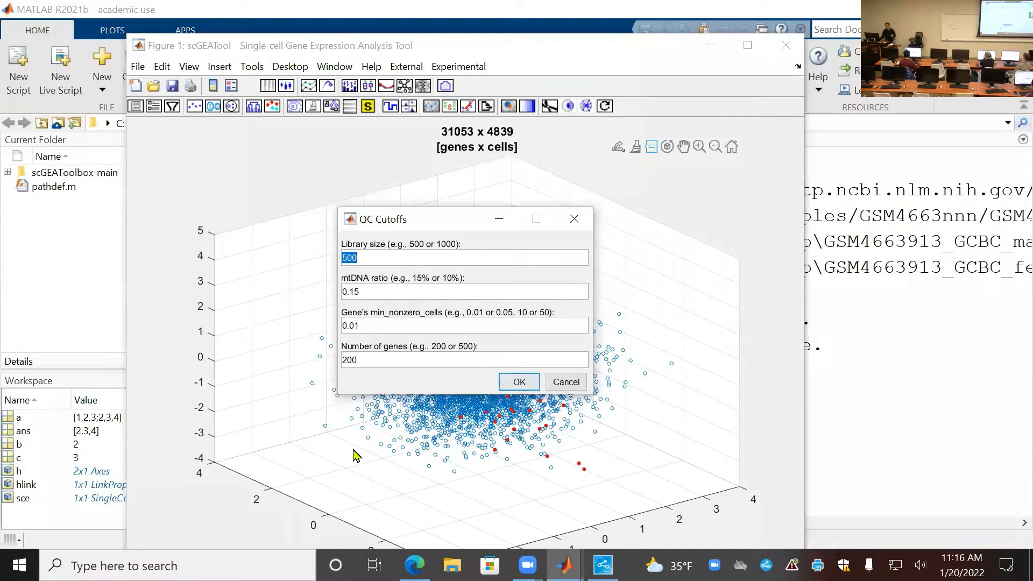
Run the QC filter with library size 500, mtDNA ratio 0.15, minimum nonzero cells 0.01 and number of genes 200, without whitelisting any genes.
drag(364, 297, 329, 294)
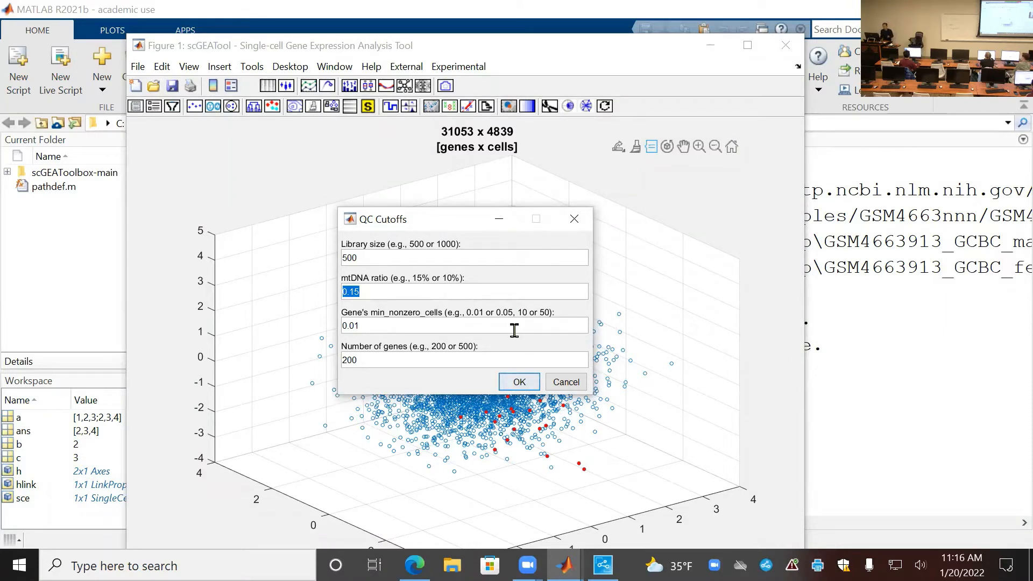
click(514, 330)
click(519, 383)
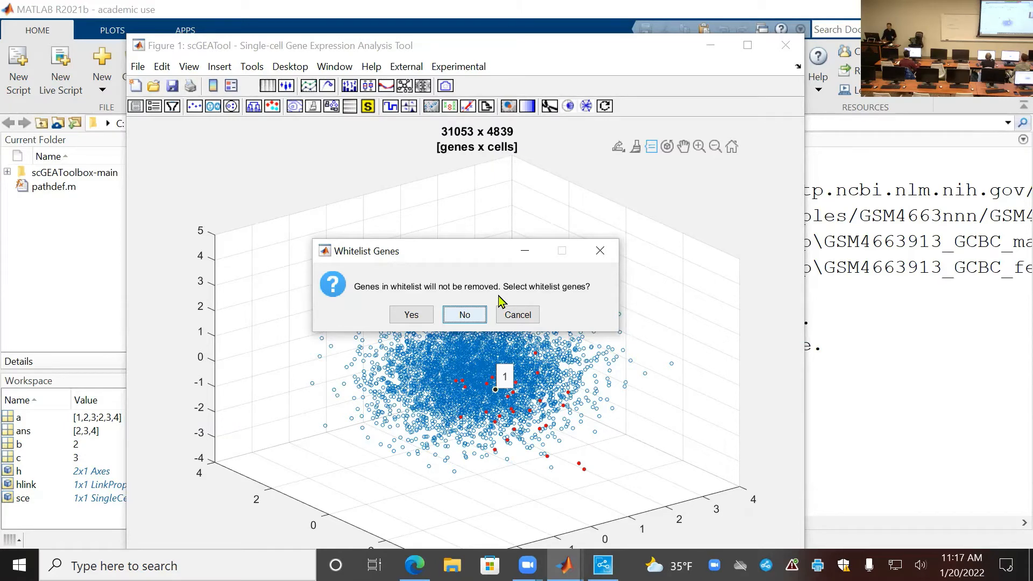
click(465, 316)
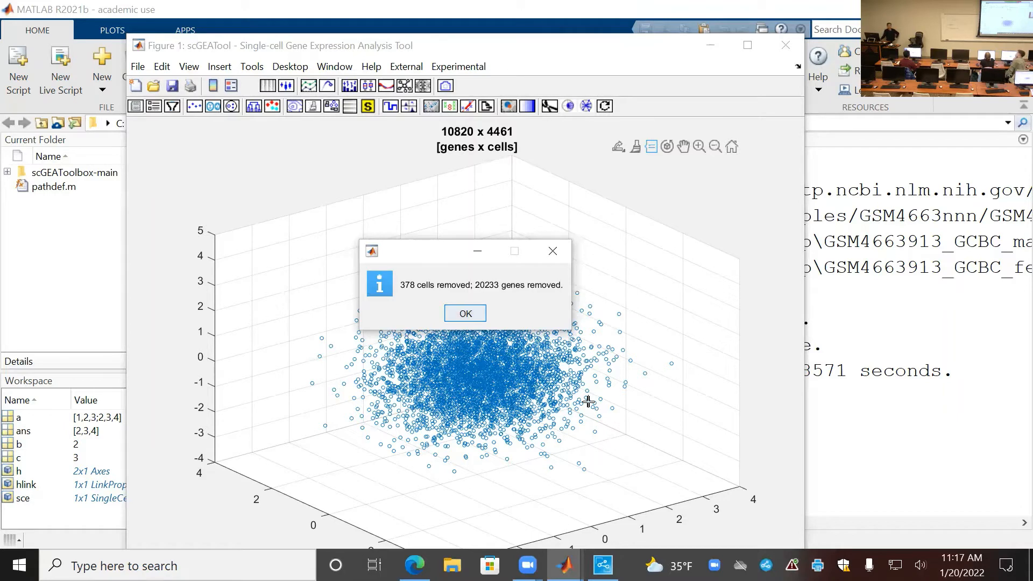
click(463, 313)
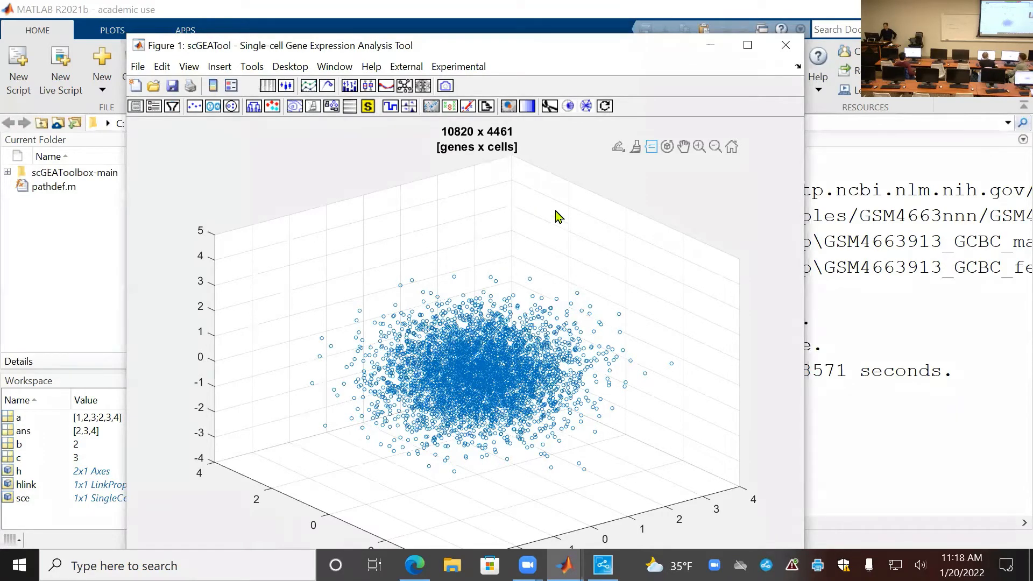
Plot the expression of the single gene Pstpip2, chosen near the end of the filtered gene list.
click(667, 146)
drag(598, 332, 503, 315)
drag(507, 314, 512, 291)
click(137, 107)
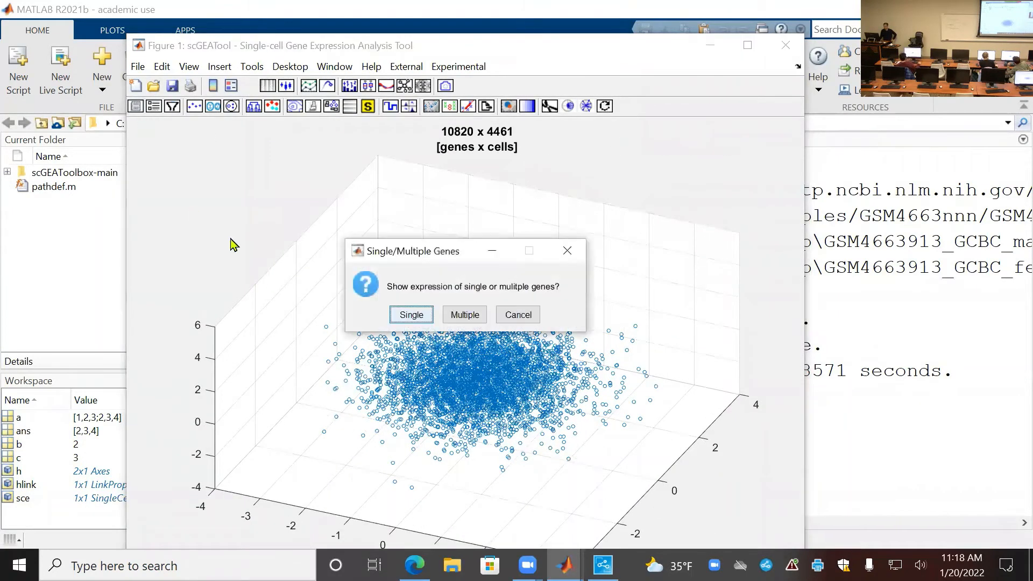
click(409, 317)
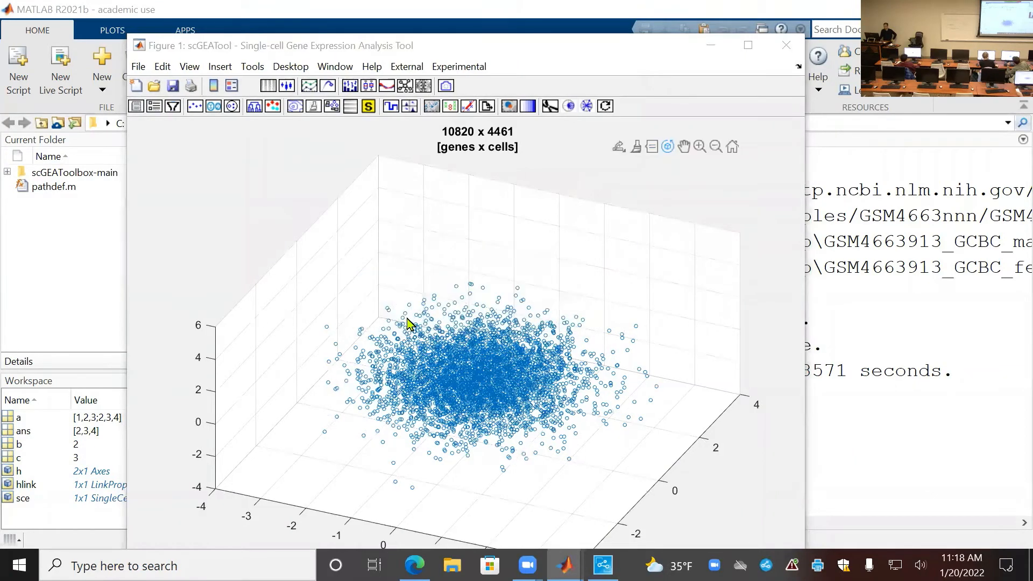
click(426, 314)
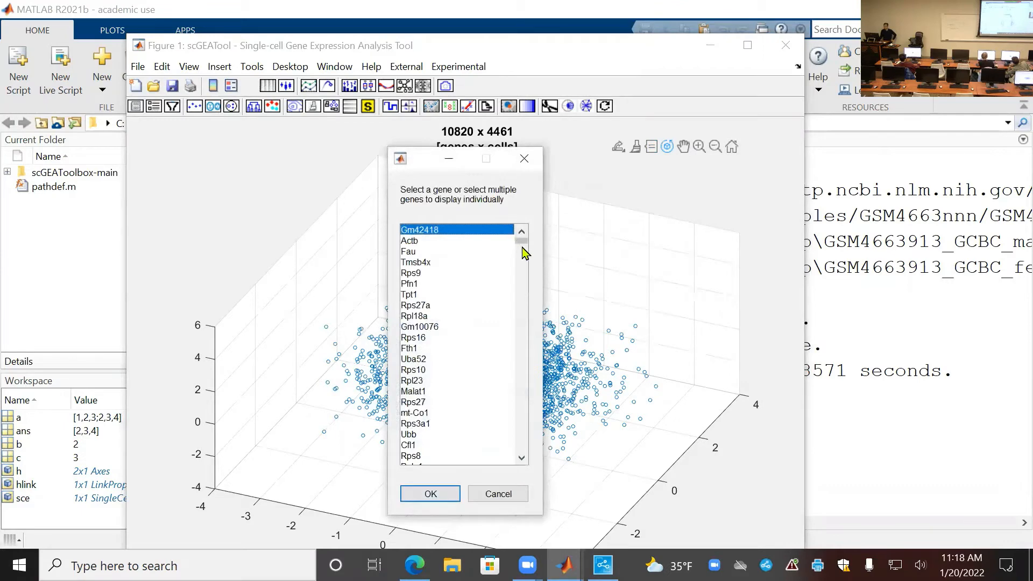
drag(524, 249, 520, 447)
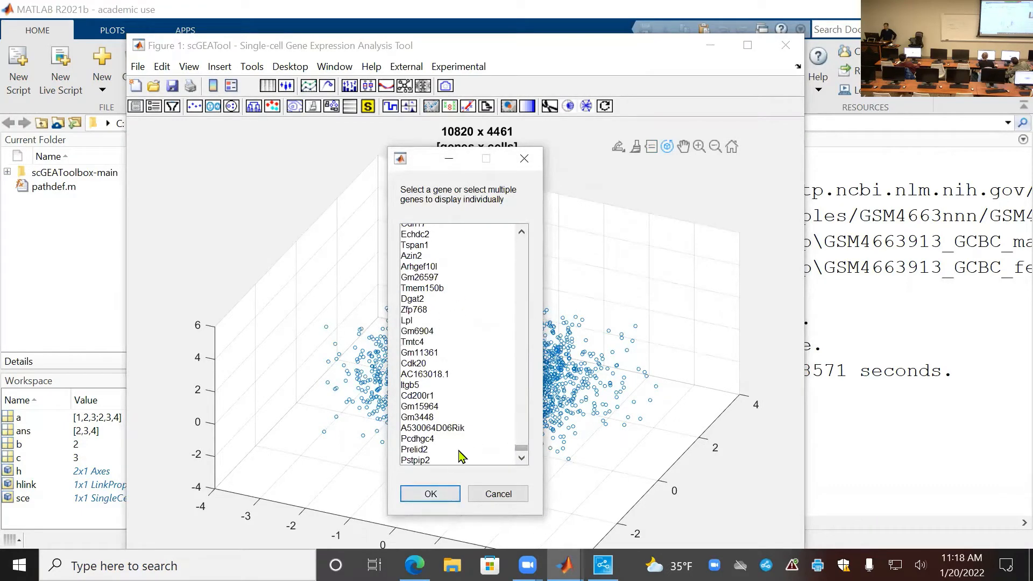
click(440, 461)
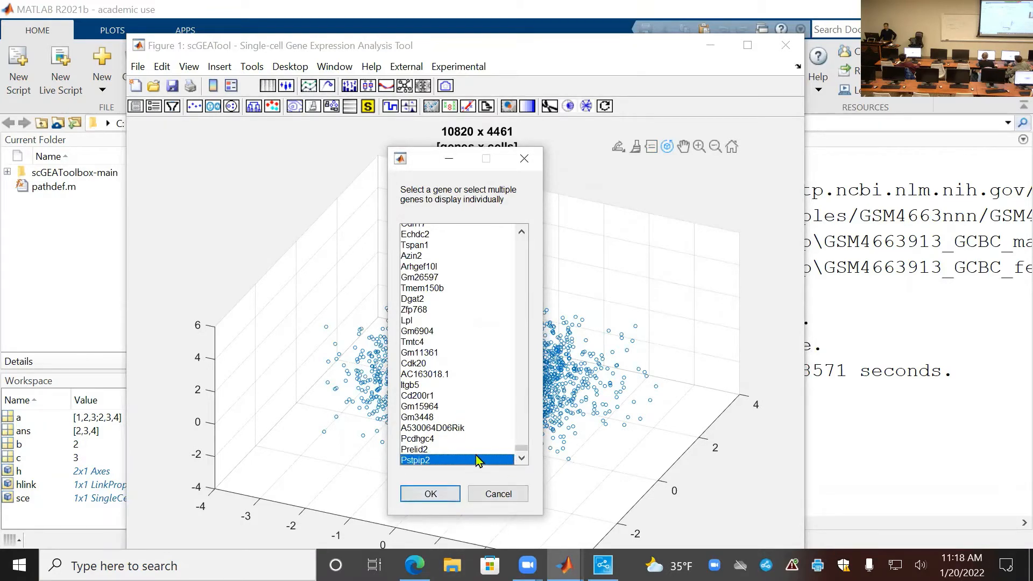
click(430, 494)
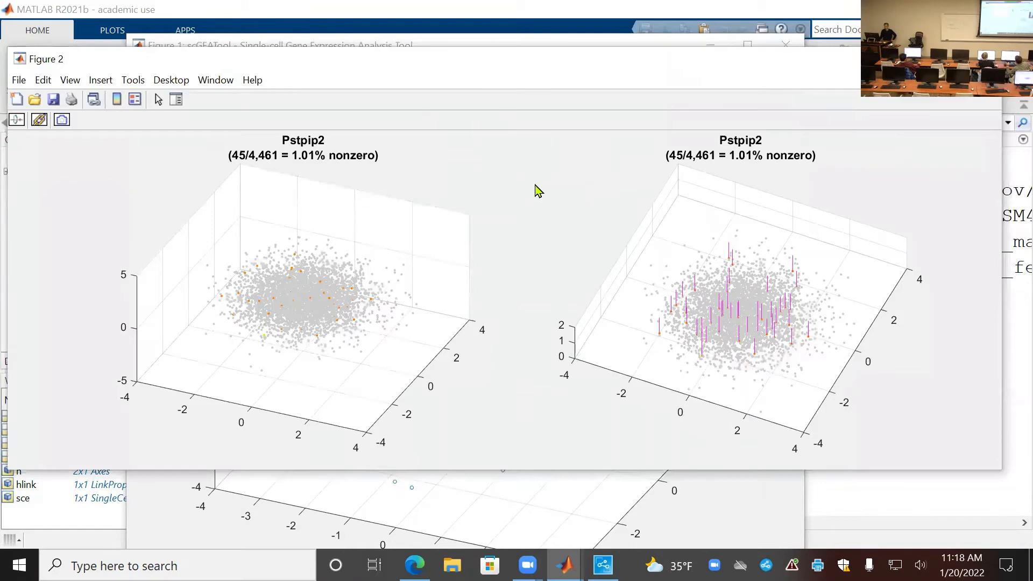
Rotate the Pstpip2 plots to a top view to examine the expressing cells, and close their figure.
drag(360, 347, 371, 301)
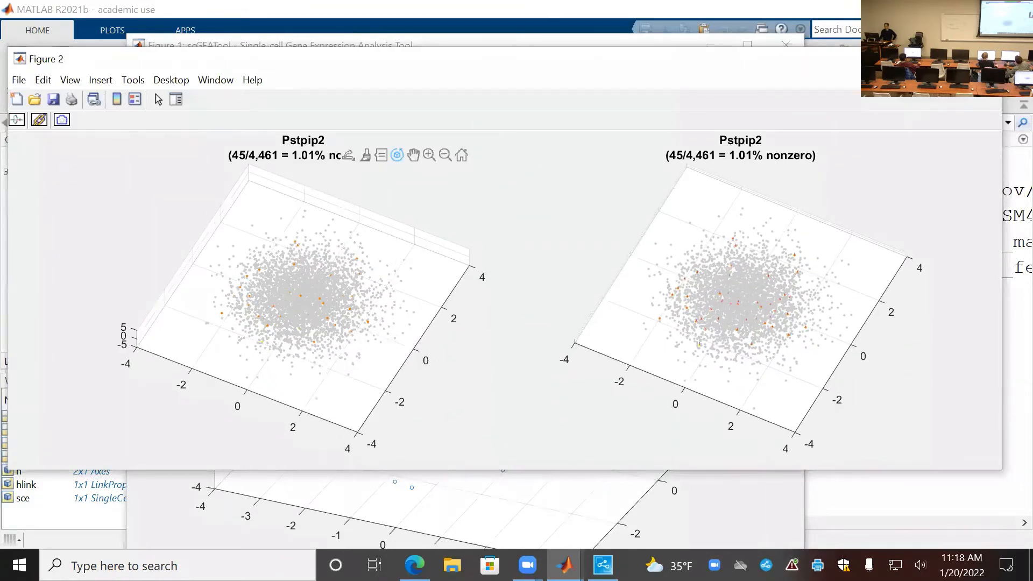
click(983, 59)
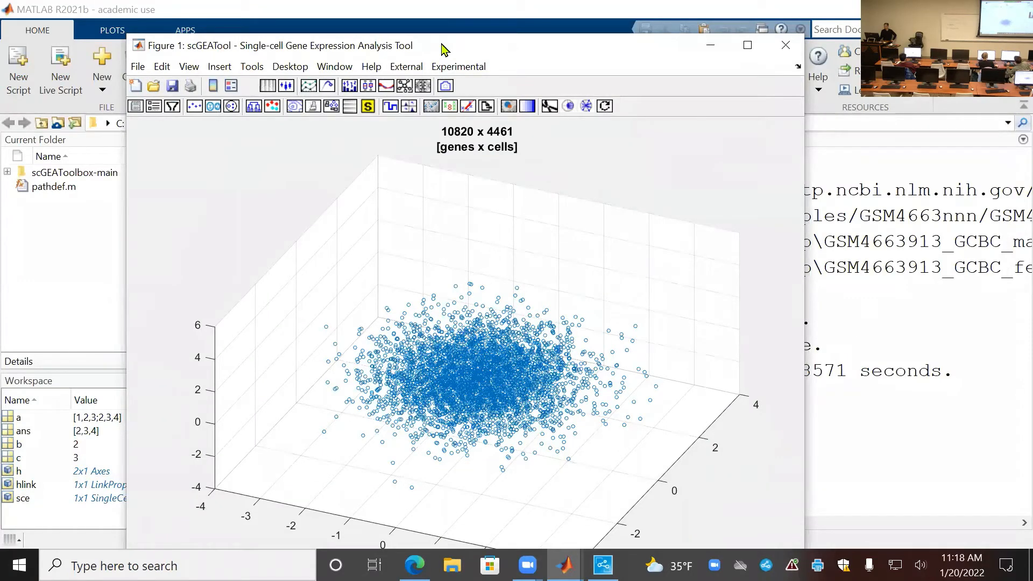
drag(443, 50, 413, 39)
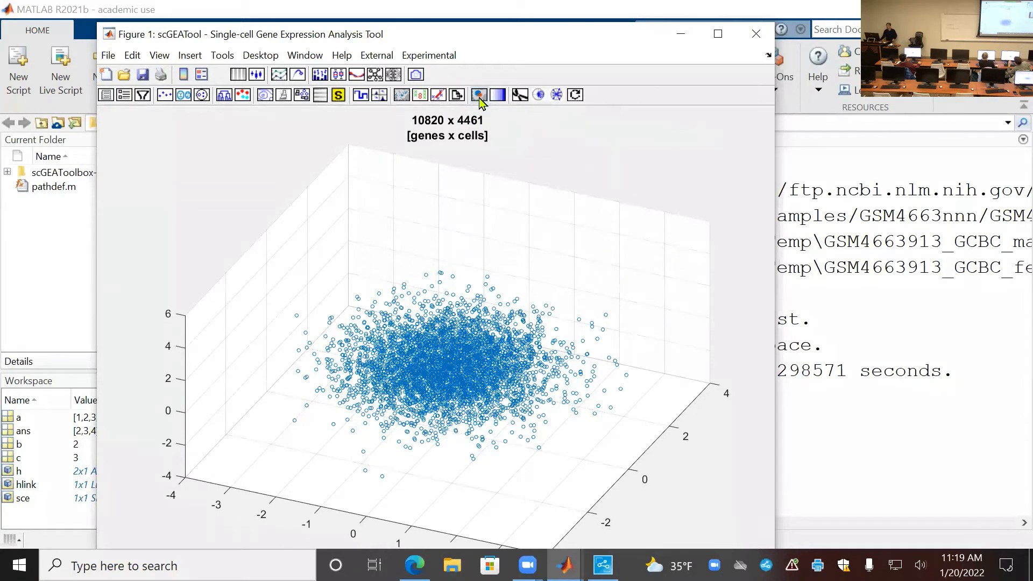
Re-embed the filtered cells with the tSNE method using the 2000 highly variable genes.
click(478, 97)
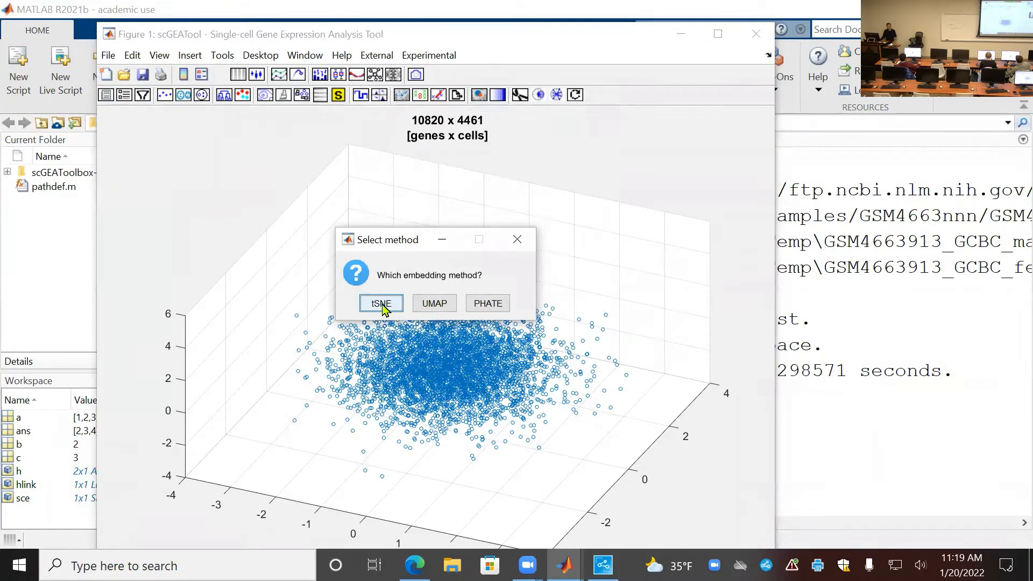
click(381, 304)
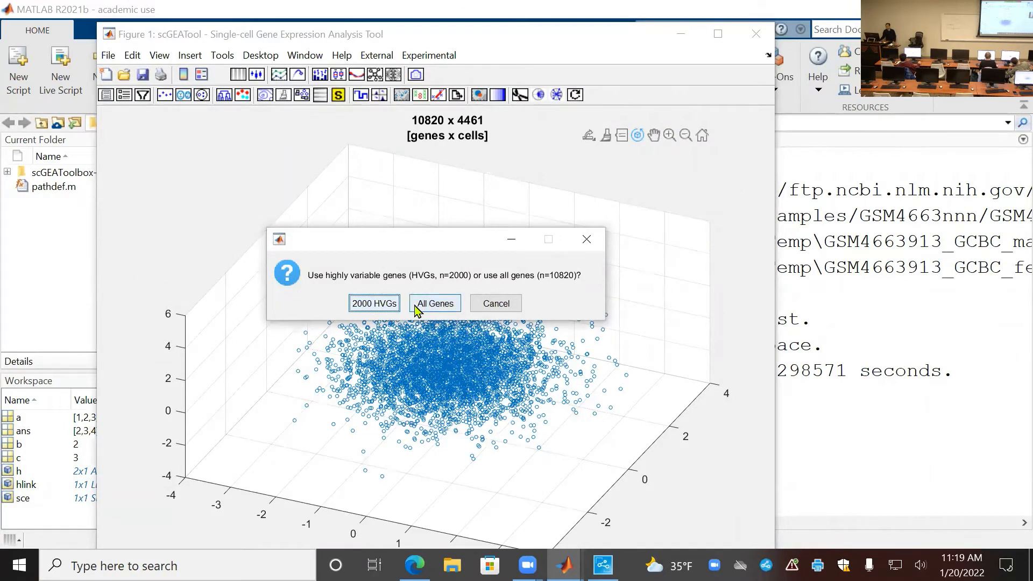
click(379, 314)
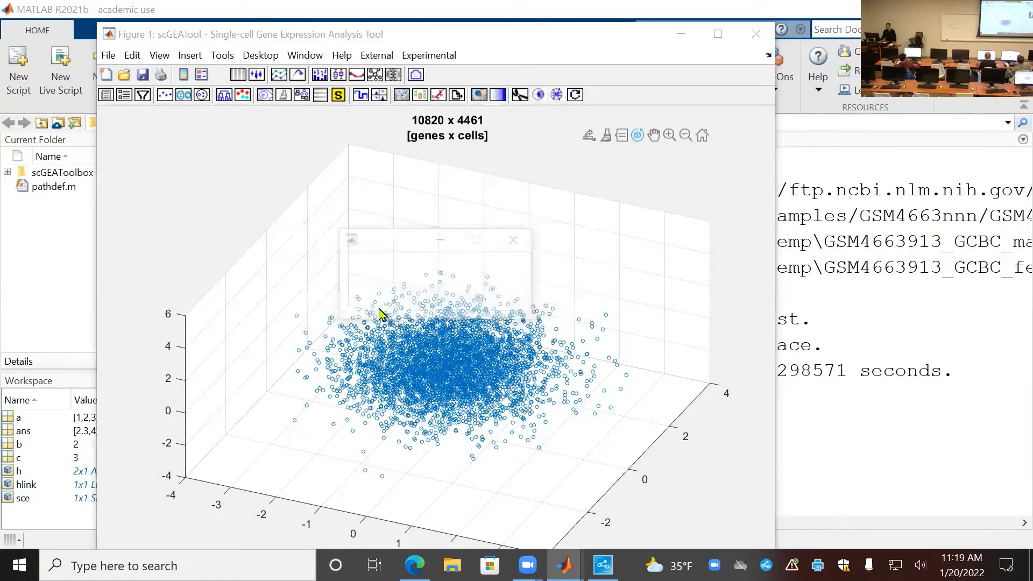
click(405, 303)
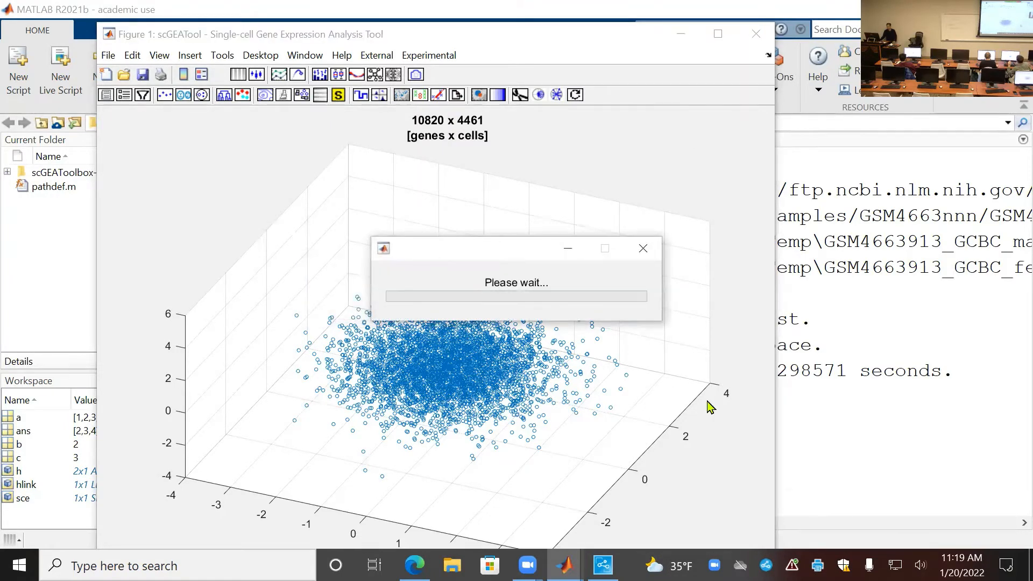
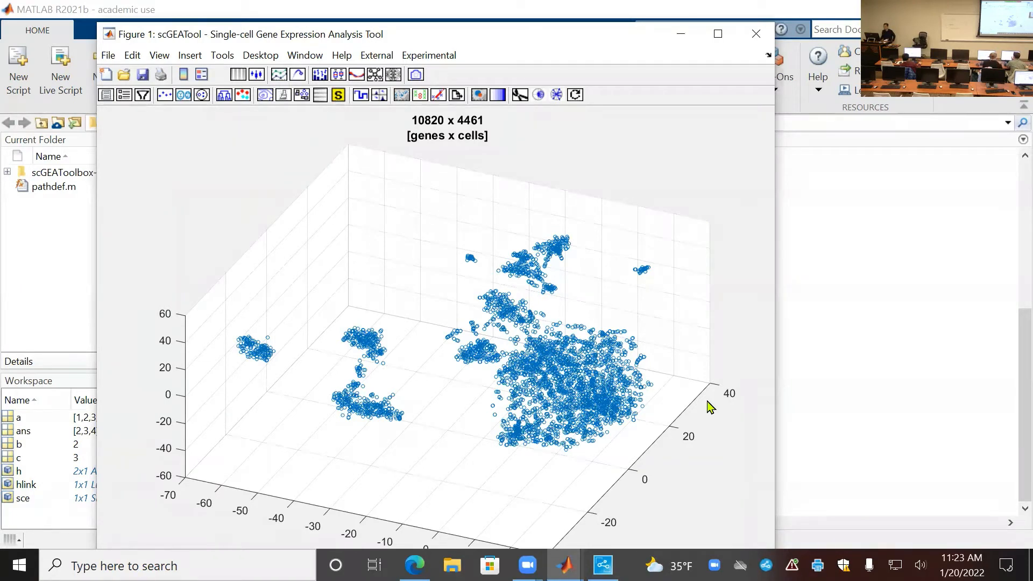
Rotate the tSNE cell plot in several directions to examine how the cells separate into clusters.
click(637, 138)
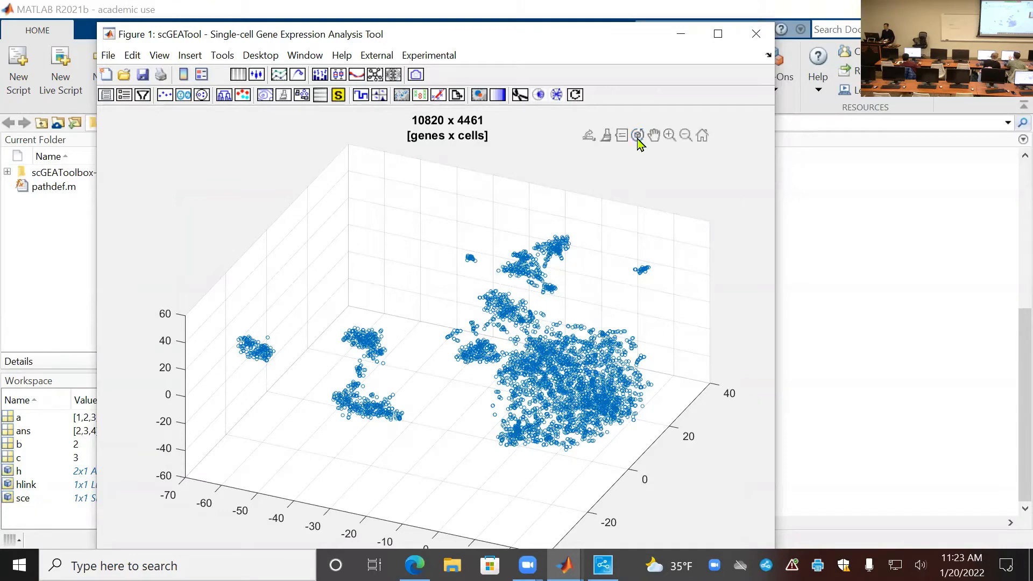
drag(632, 304, 641, 162)
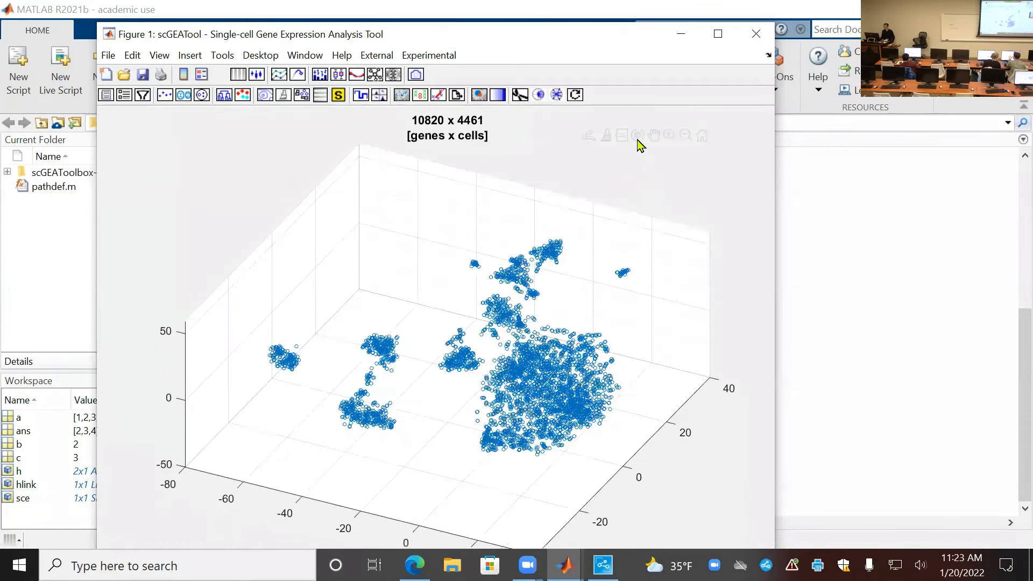
click(637, 135)
drag(636, 318, 529, 421)
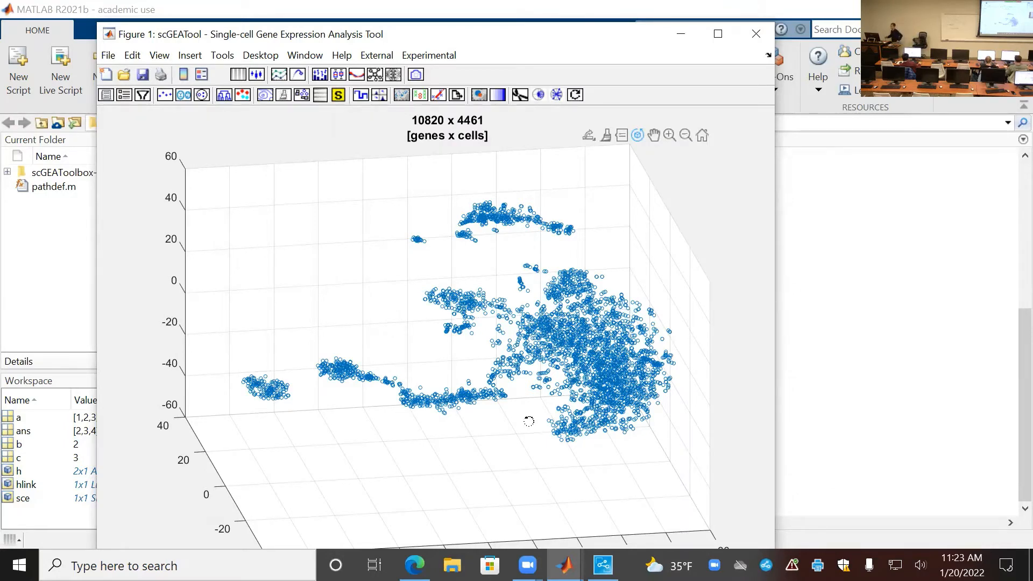
drag(536, 408, 377, 425)
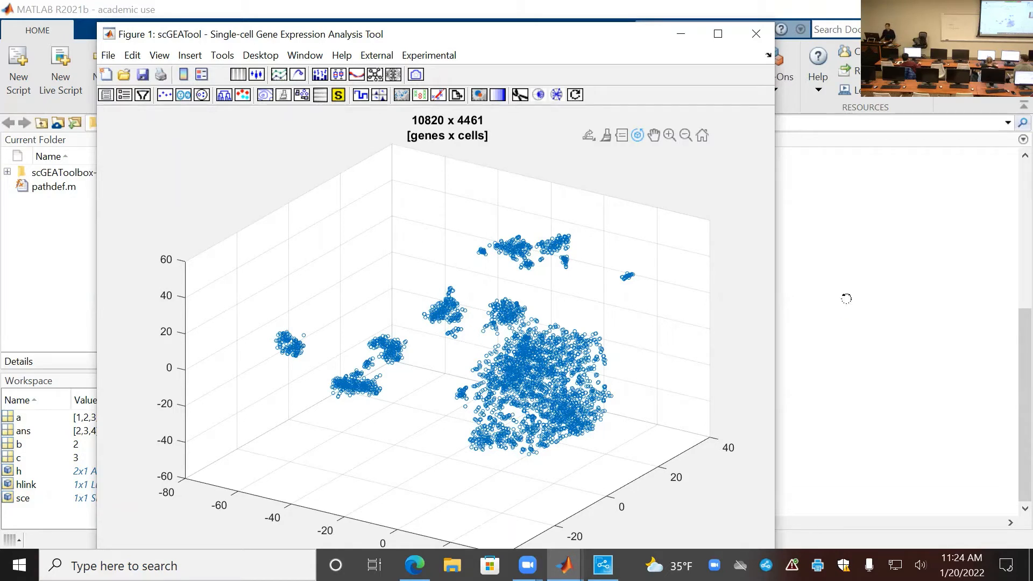
Brush the tiny isolated cell cluster near the plot's back right edge, and clear the brushed selection.
click(606, 135)
drag(607, 267, 654, 289)
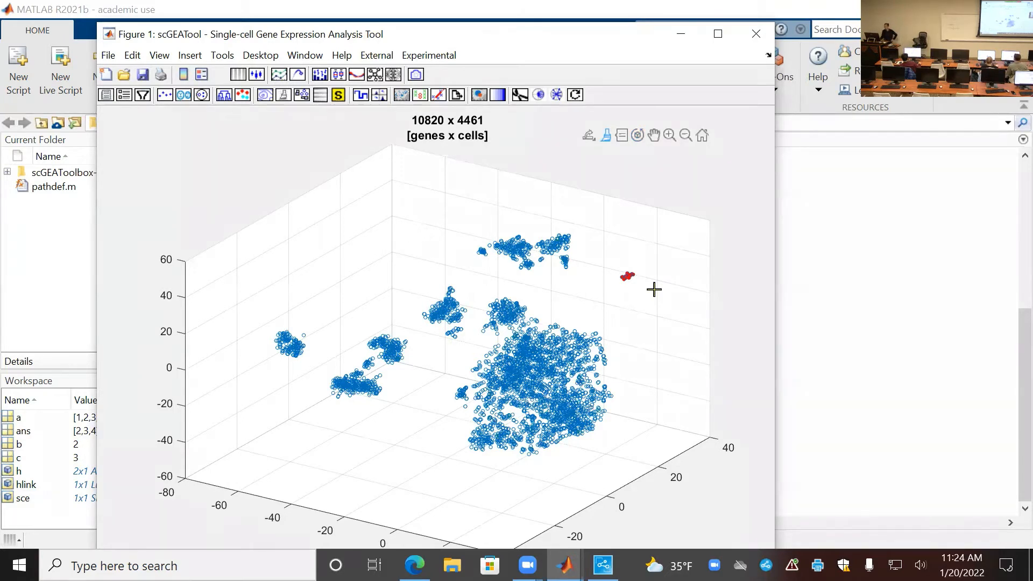
drag(611, 263, 656, 308)
click(408, 262)
Rotate the tSNE plot to expose the compact isolated cluster at its upper left, and brush that cluster's cells.
click(638, 135)
drag(651, 265, 610, 141)
click(606, 135)
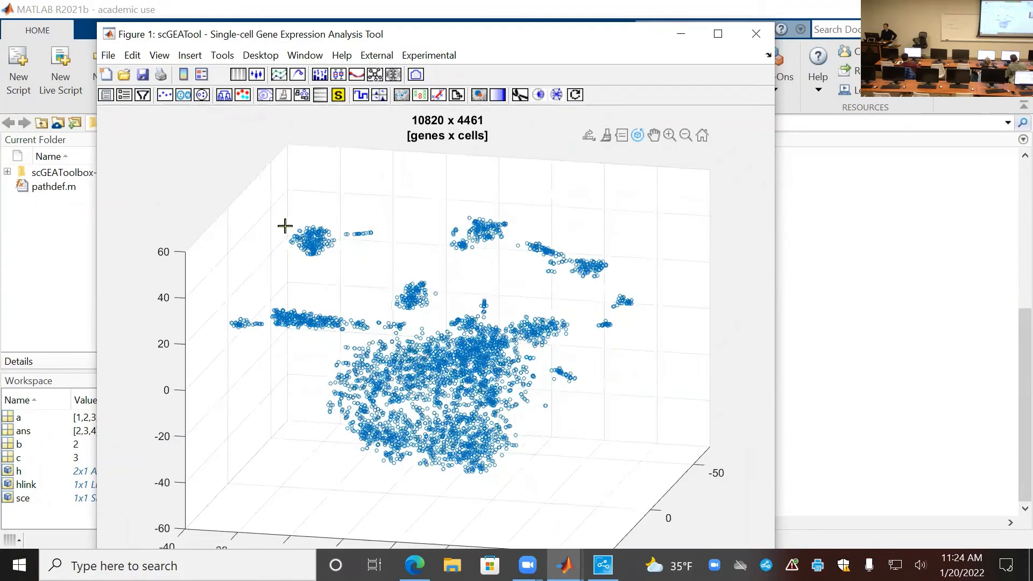
mouse_move(280, 224)
mouse_down()
mouse_move(343, 278)
mouse_move(325, 282)
mouse_move(335, 283)
mouse_up()
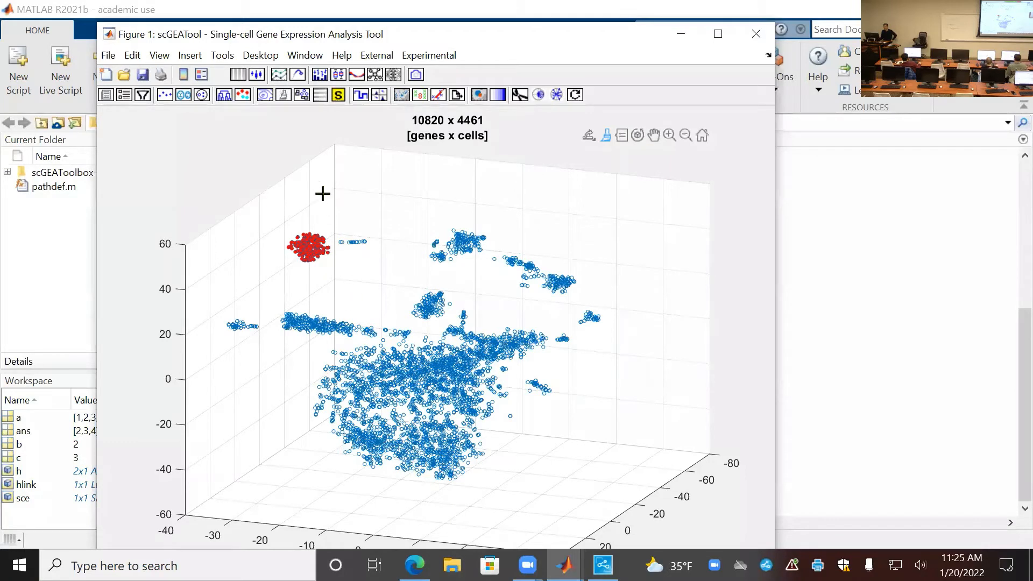
Find and plot 10 marker genes for the brushed cell cluster, and bring the Csf3r expression figure into view.
click(361, 97)
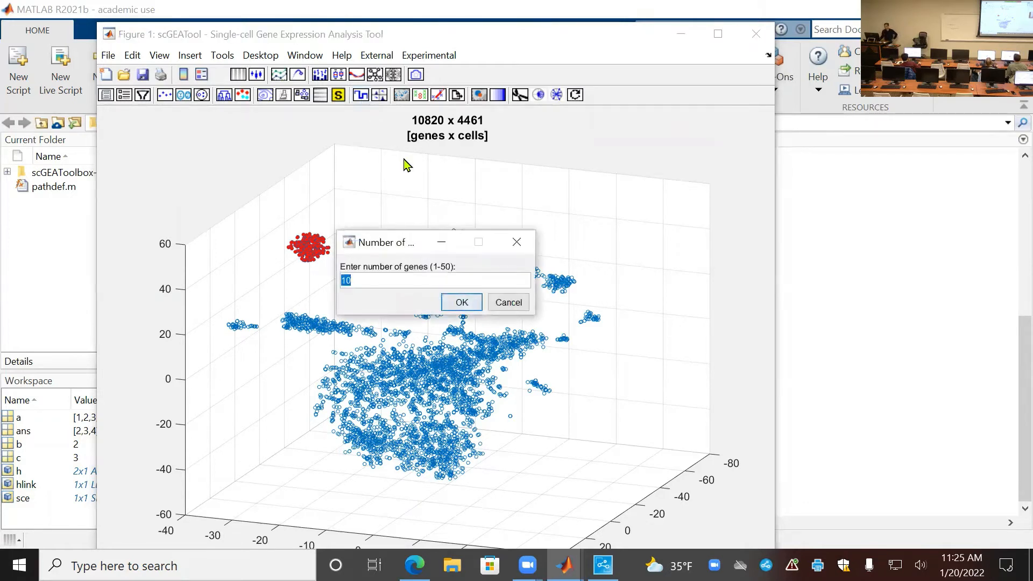
click(463, 308)
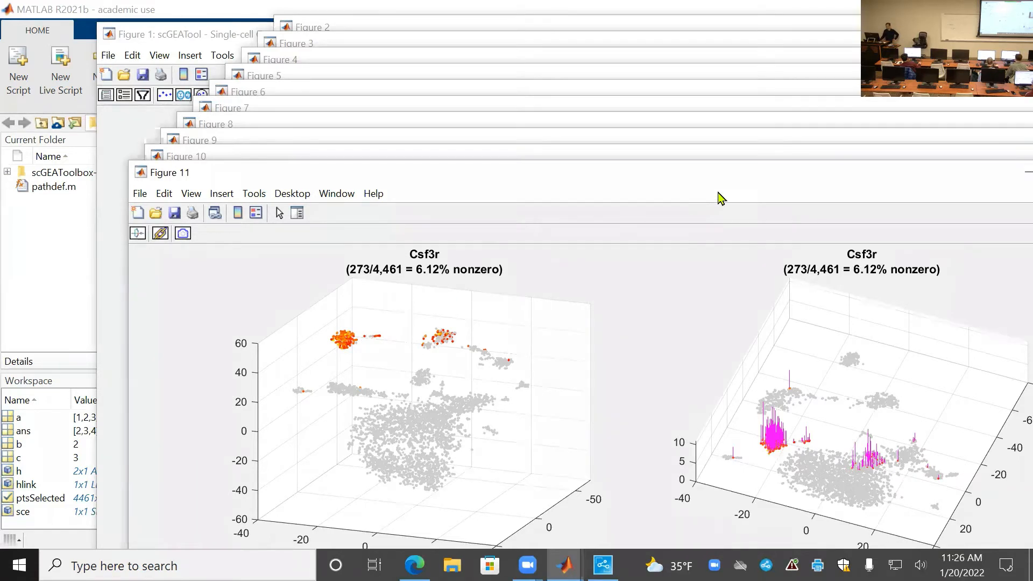
drag(717, 178, 664, 181)
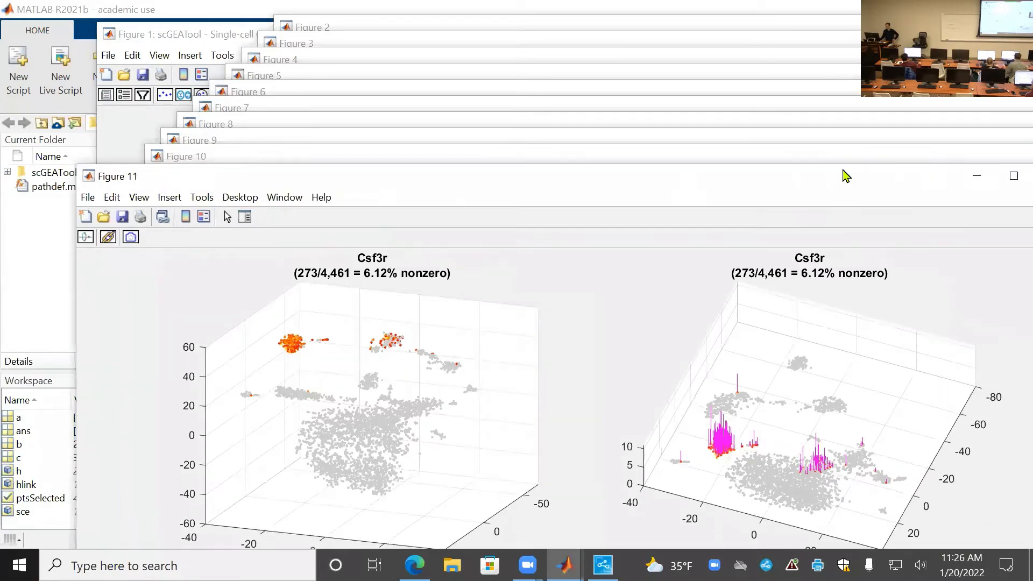
Examine the Mmp9, Dusp1 and Hdc expression figures against the brushed cluster in the tSNE cell plot.
click(976, 177)
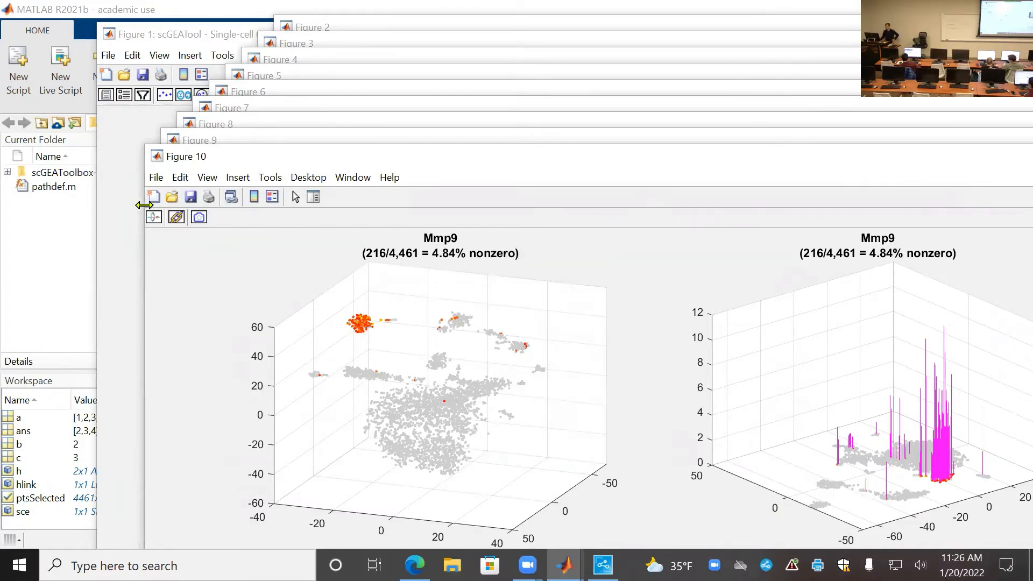
click(123, 221)
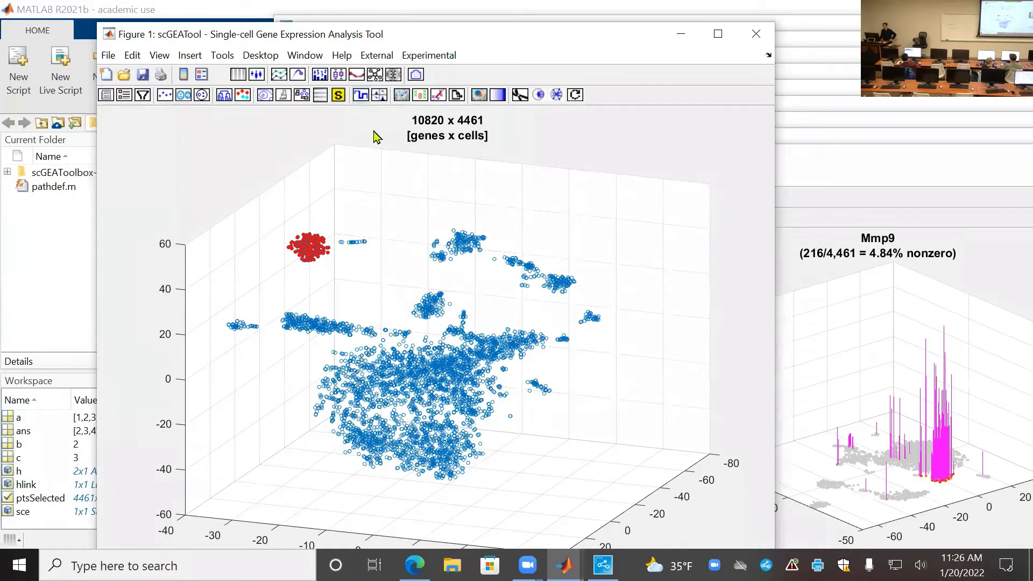
click(564, 565)
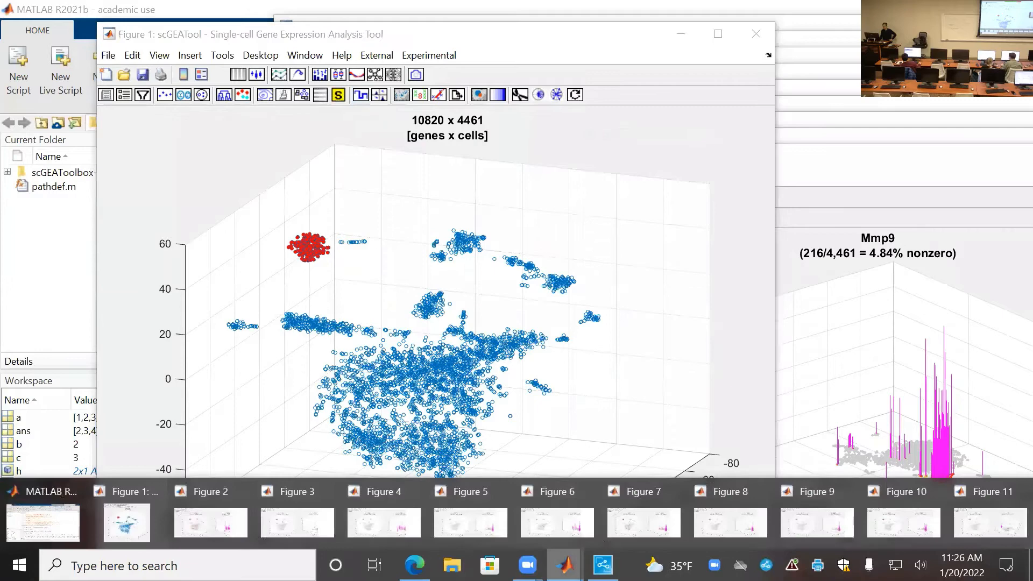
click(211, 520)
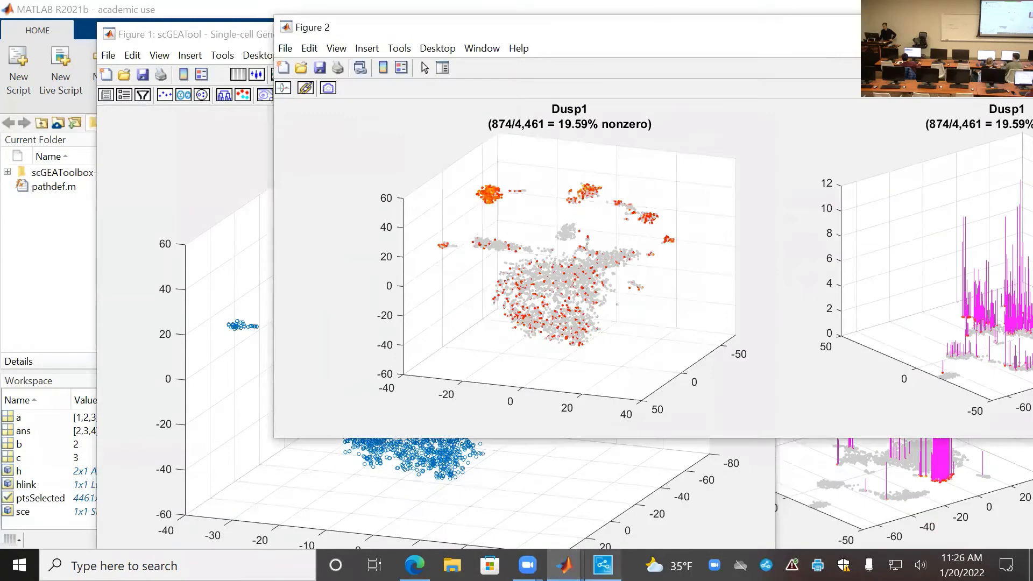
click(564, 565)
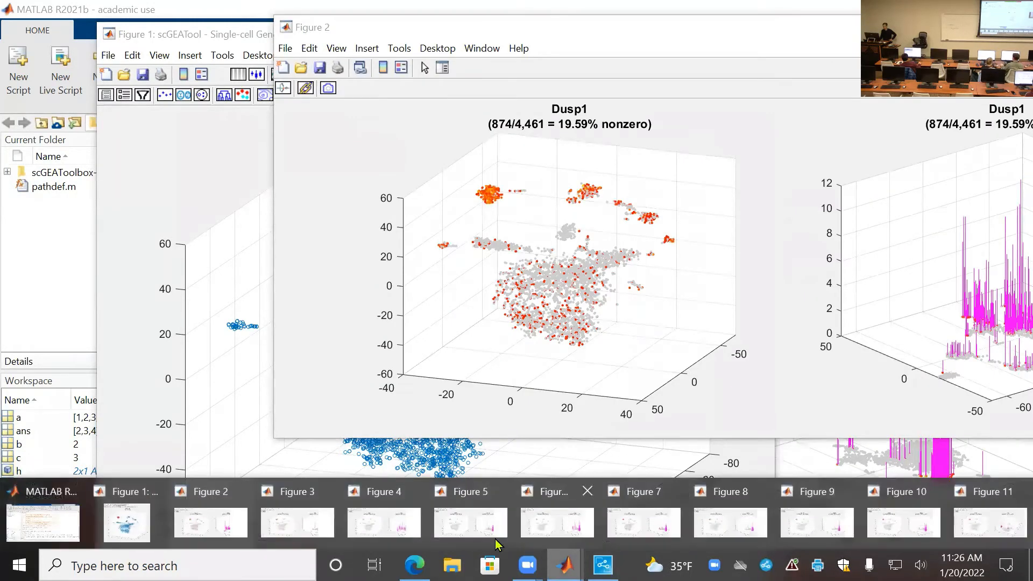
click(295, 534)
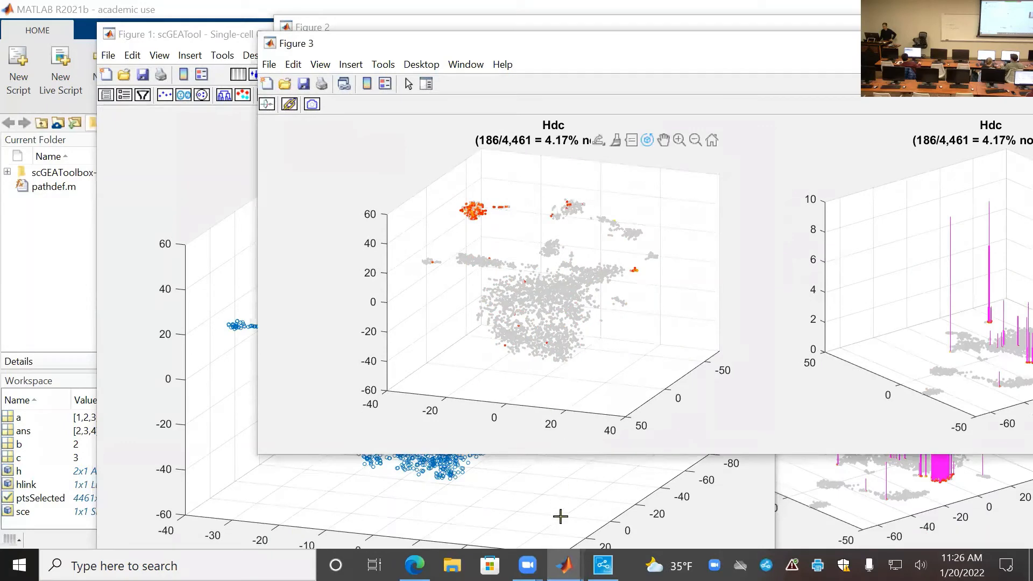
Examine the Fgl2, Clec4d and Gcnt2 expression figures, and reposition the Gcnt2 figure to expose its stem plot.
click(563, 565)
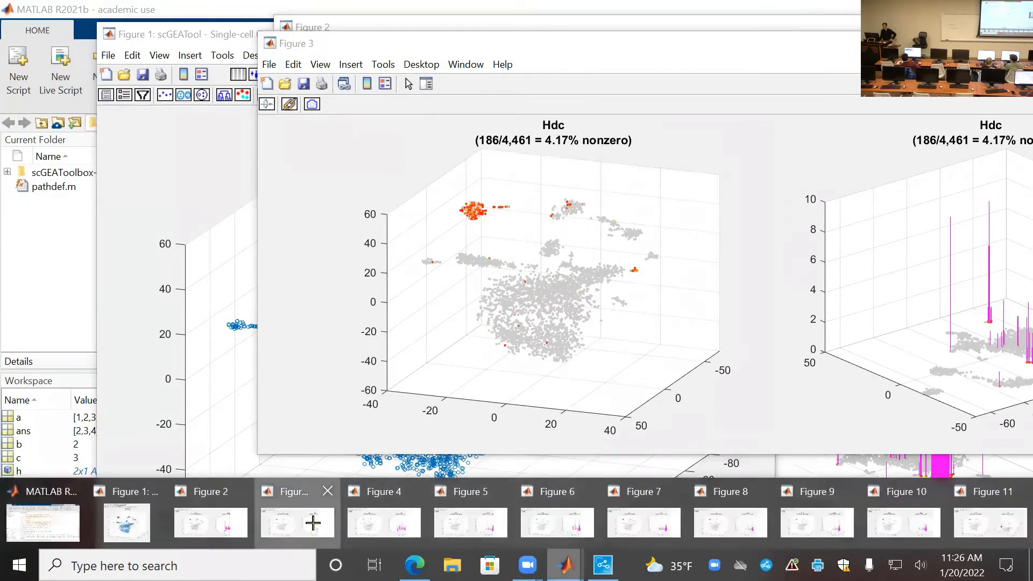
click(564, 565)
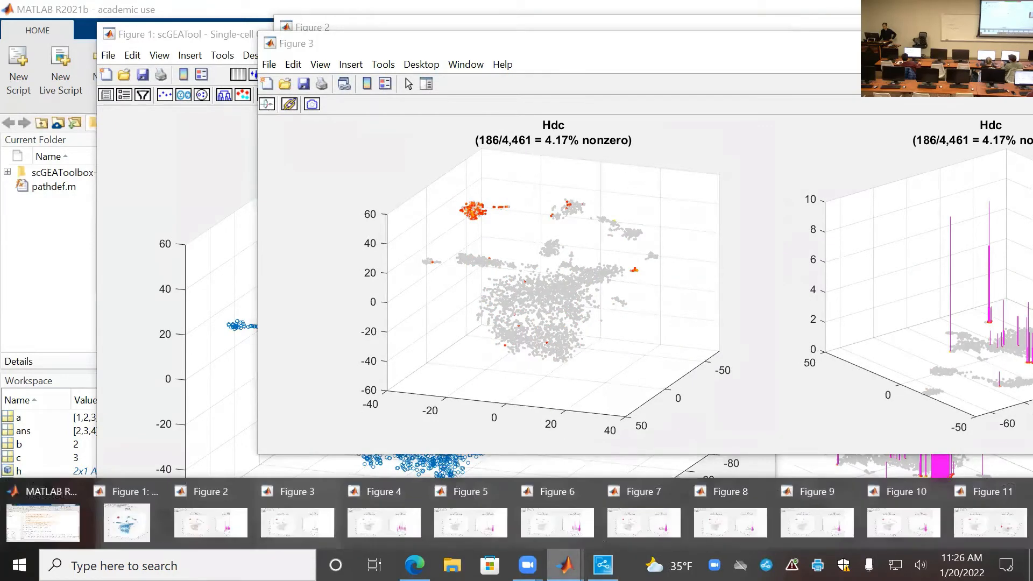
click(400, 525)
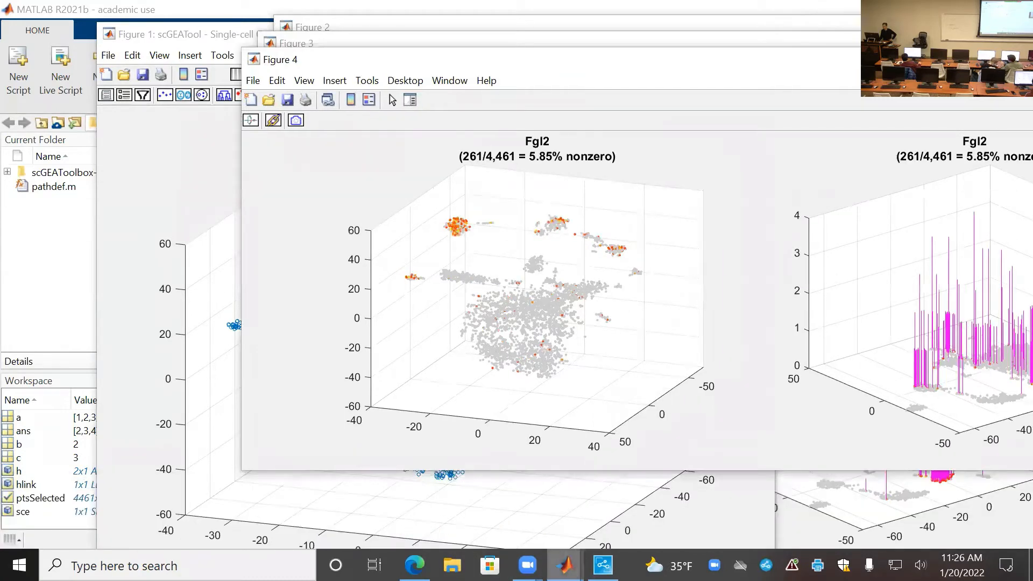
click(564, 565)
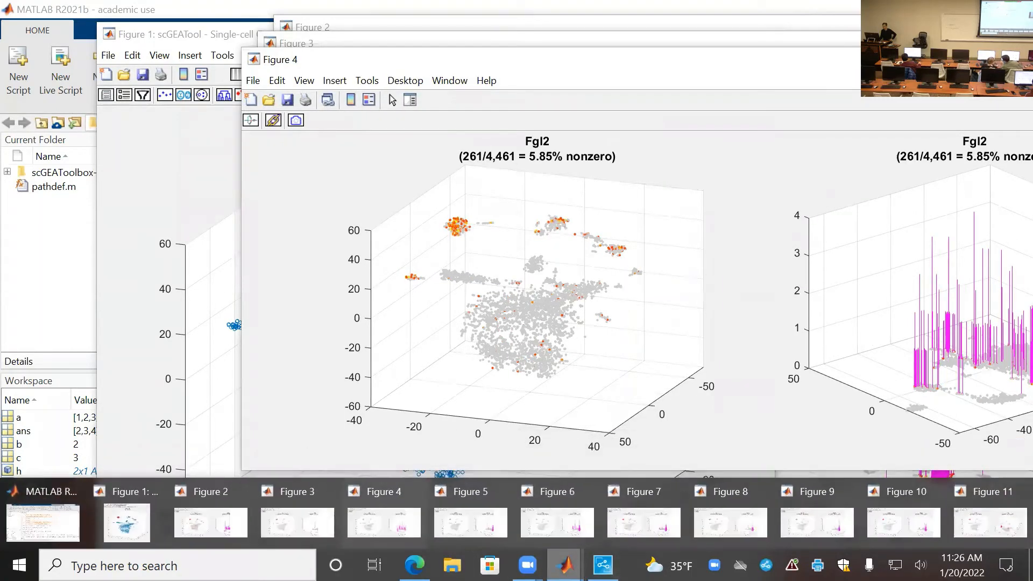
click(463, 511)
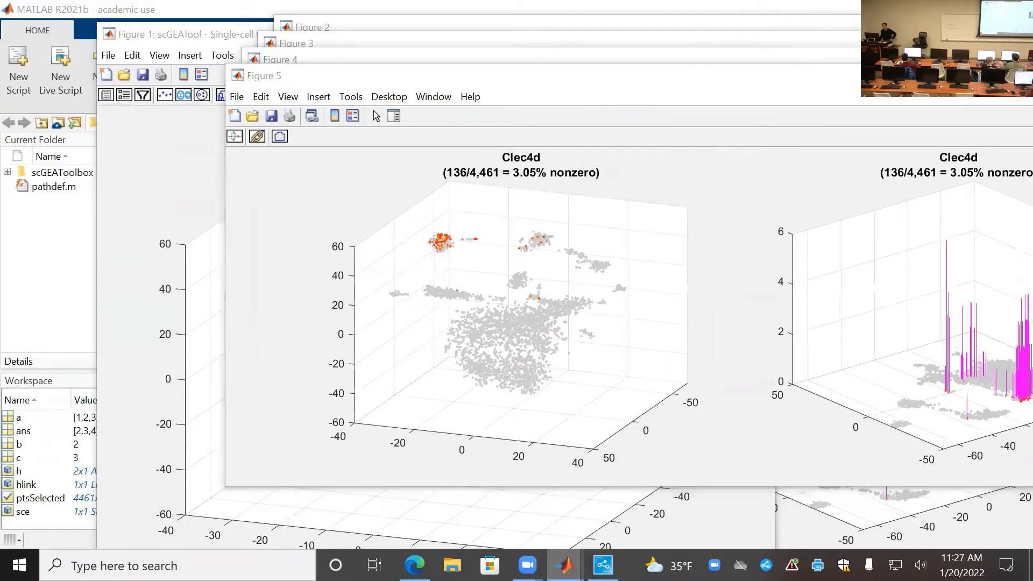
click(564, 565)
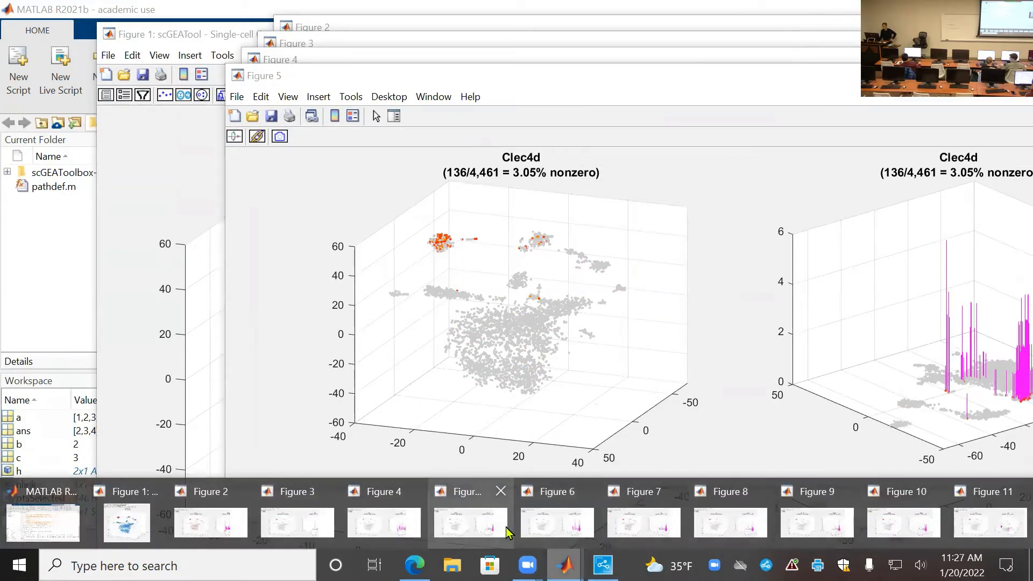
click(546, 522)
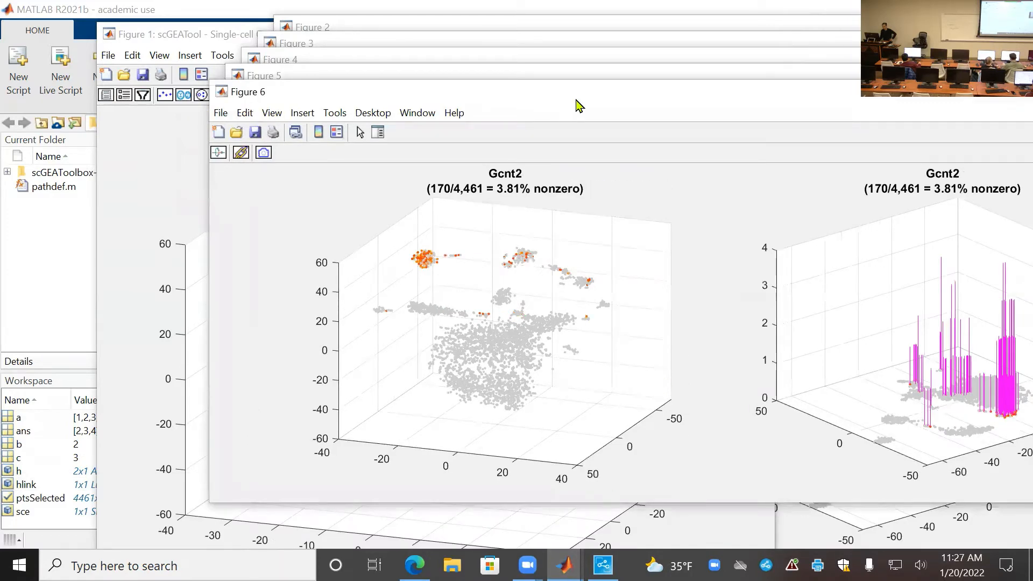
drag(578, 105, 506, 114)
Read the list of marker genes in the MATLAB Command Window, and return to the tSNE cell plot.
click(564, 565)
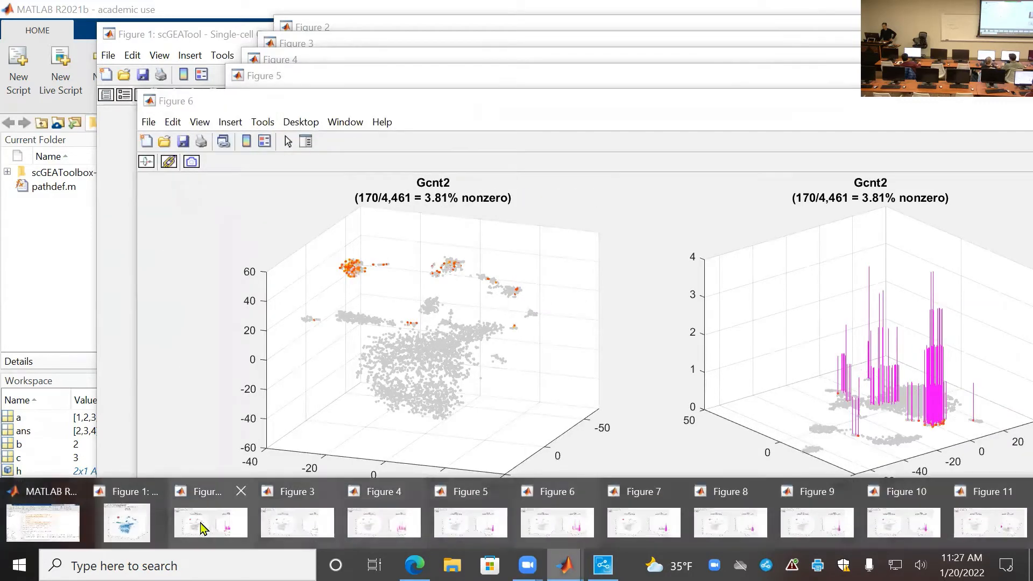
click(72, 527)
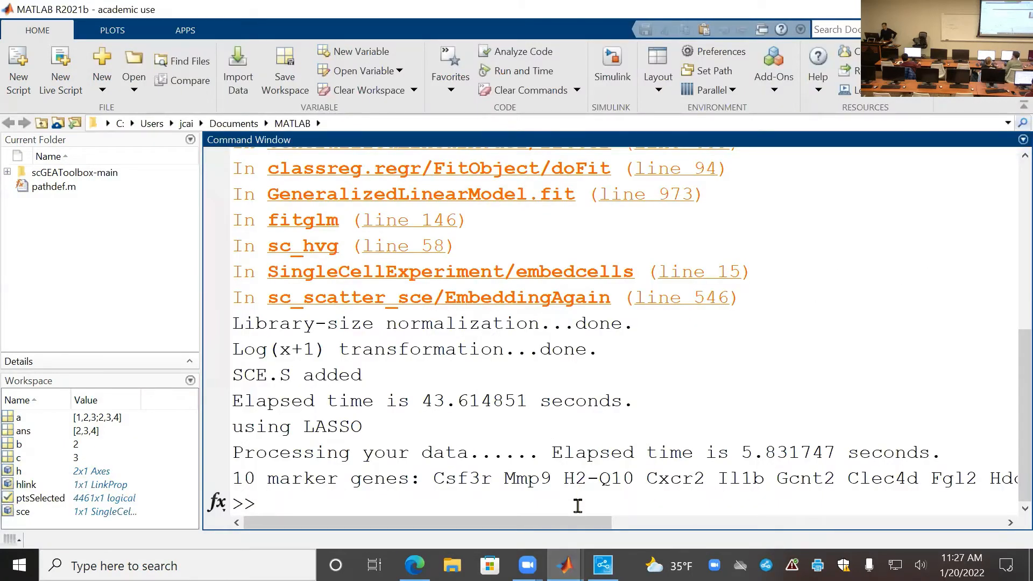
mouse_move(568, 522)
mouse_down()
mouse_move(585, 524)
mouse_move(558, 523)
mouse_up()
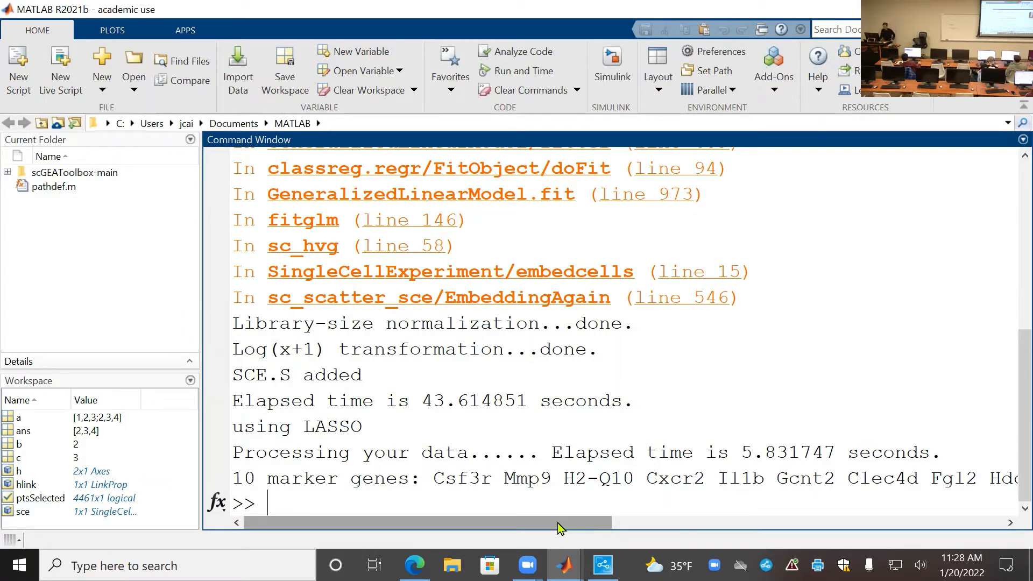
click(563, 565)
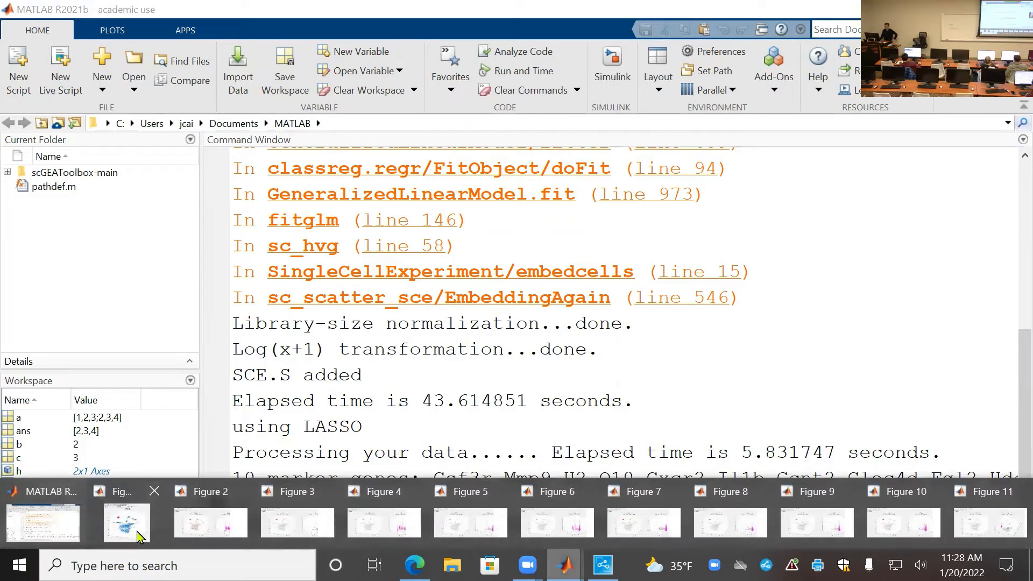
click(125, 500)
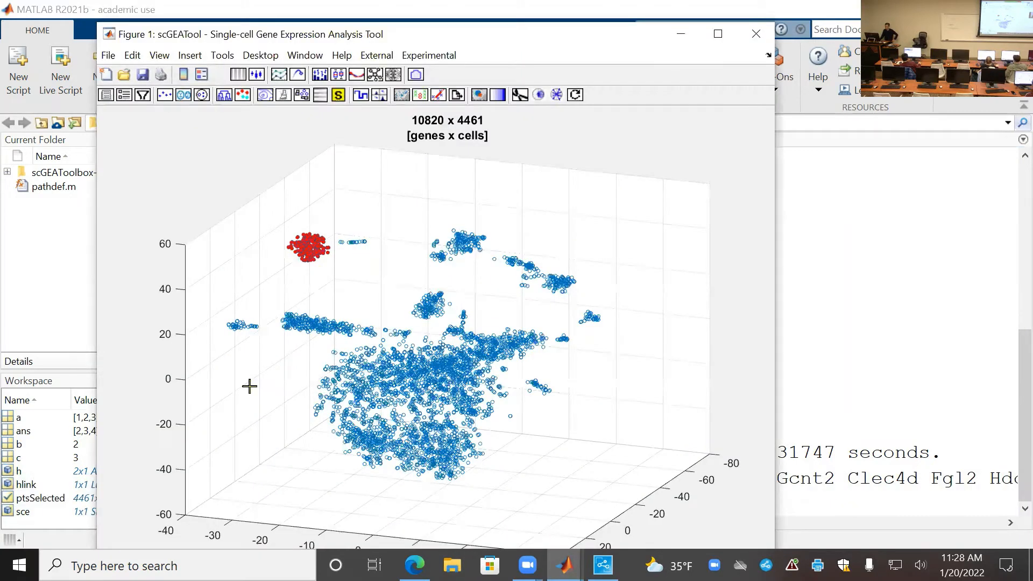
Show the HgB-genes expression of the cells, rotate its 3D figure to examine the peaks, and close the figure.
click(121, 98)
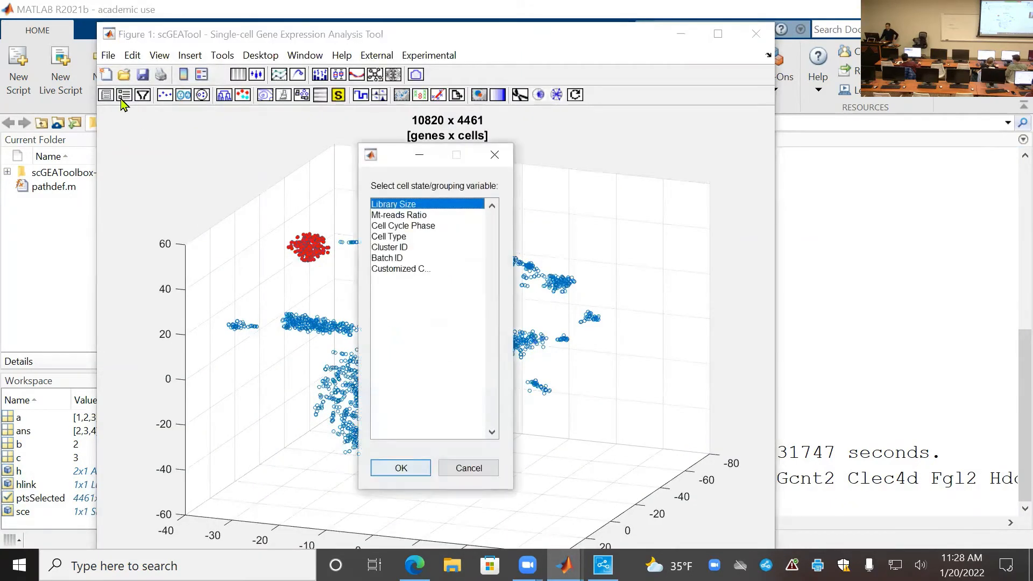
click(469, 468)
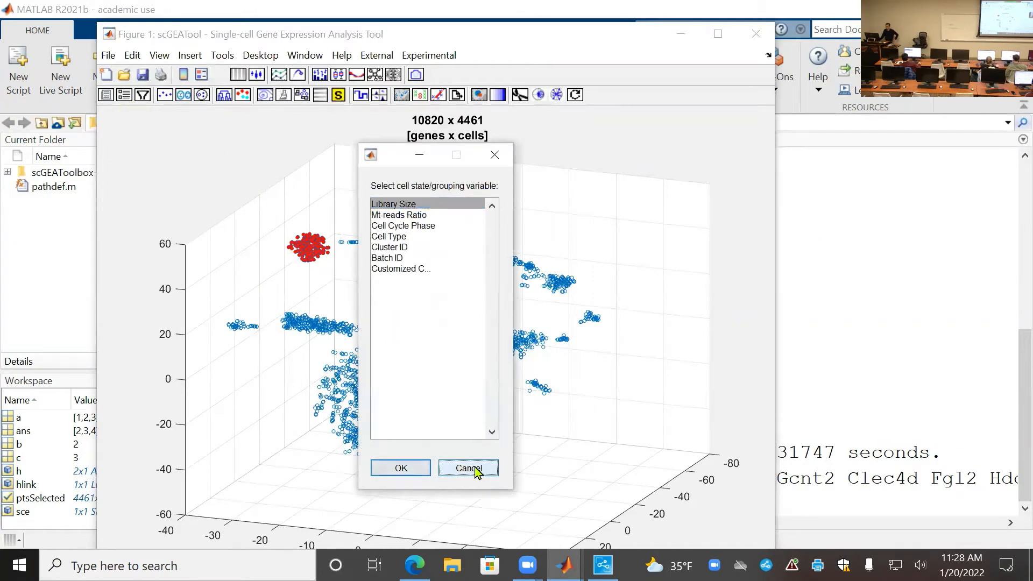
click(423, 58)
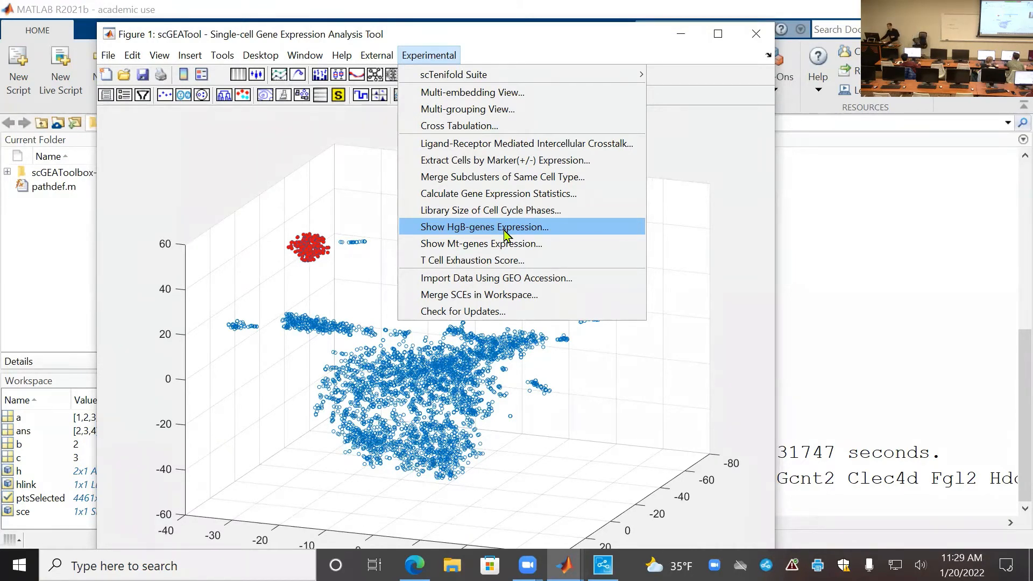
click(504, 233)
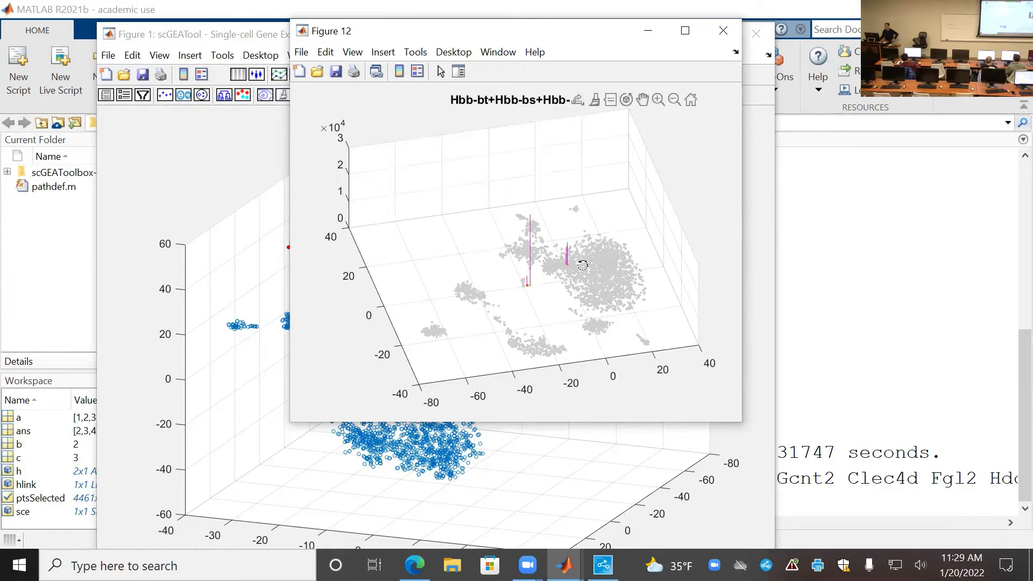
drag(637, 279, 596, 257)
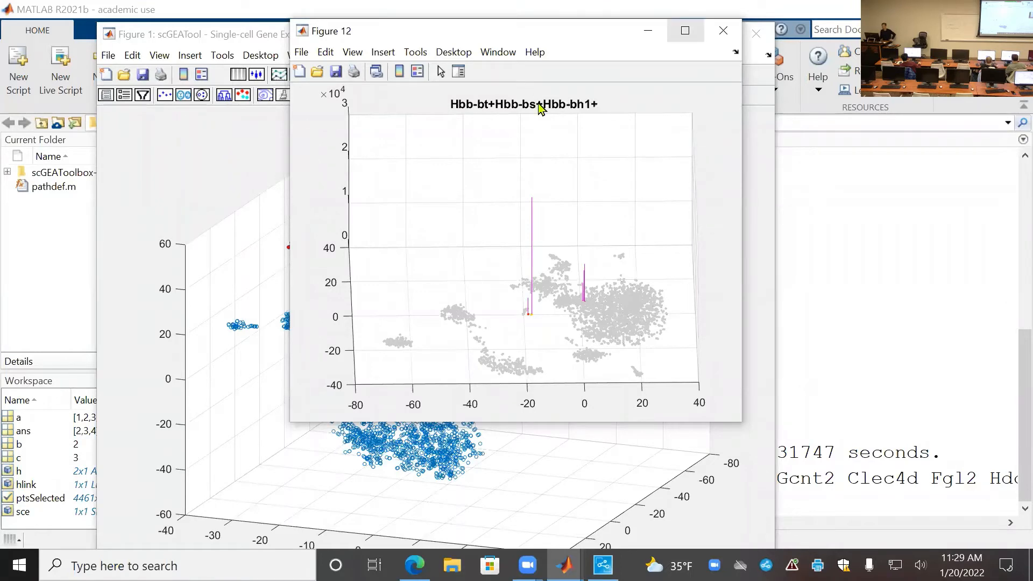
click(719, 33)
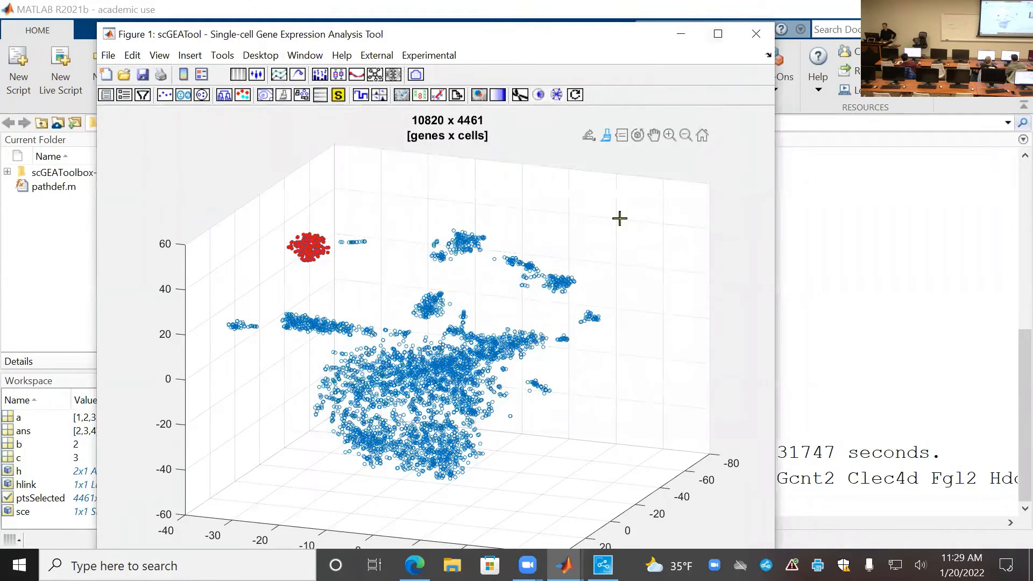
Rotate the tSNE cell plot to separate the clusters more clearly, and close all other figures.
click(637, 135)
drag(560, 330, 510, 438)
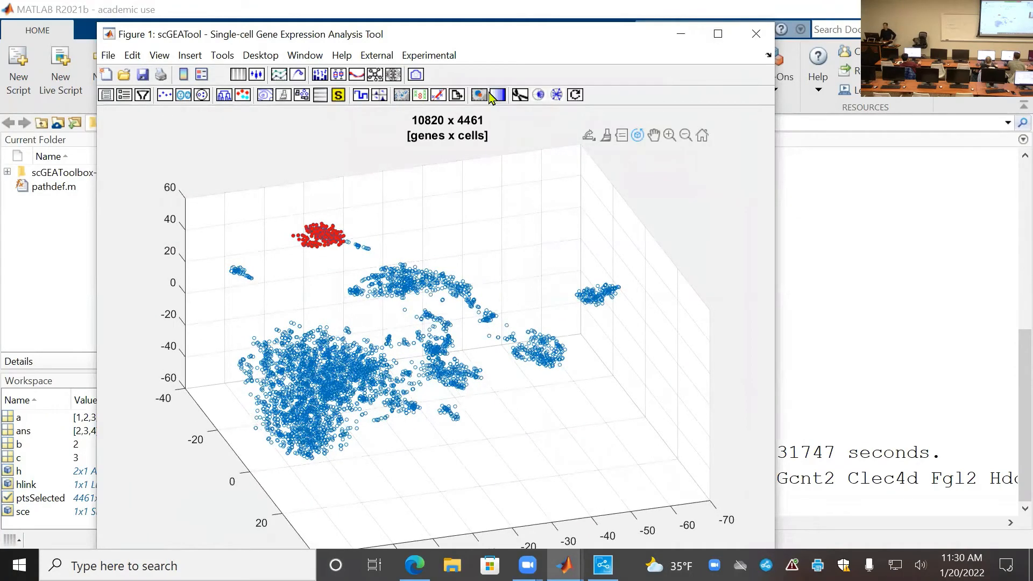
click(442, 59)
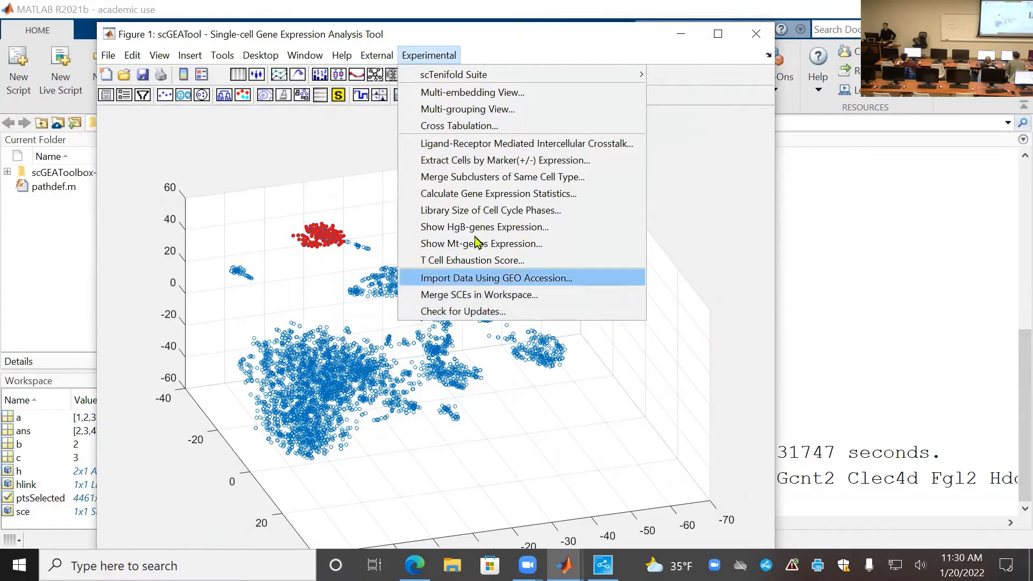
click(478, 33)
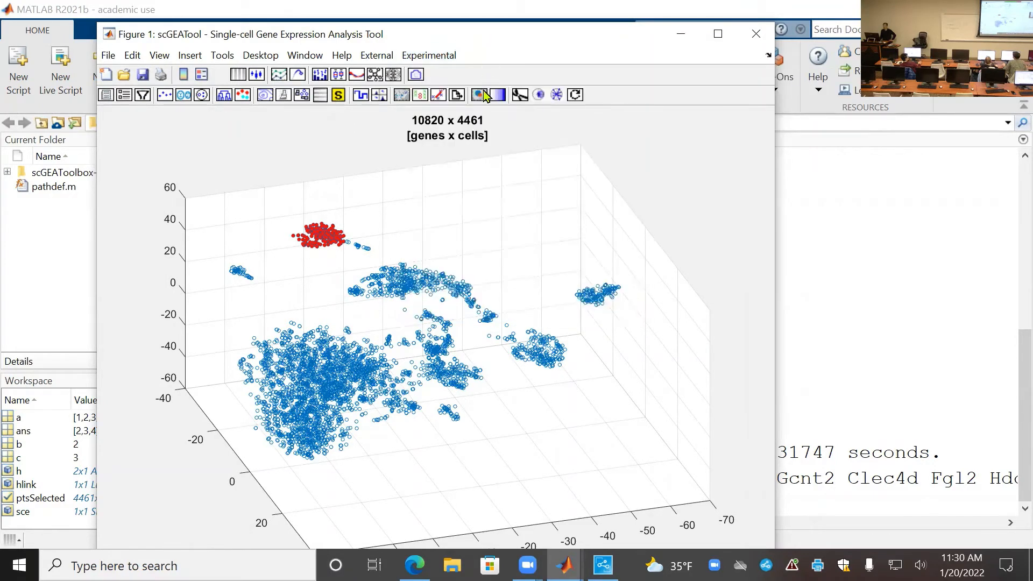
click(520, 95)
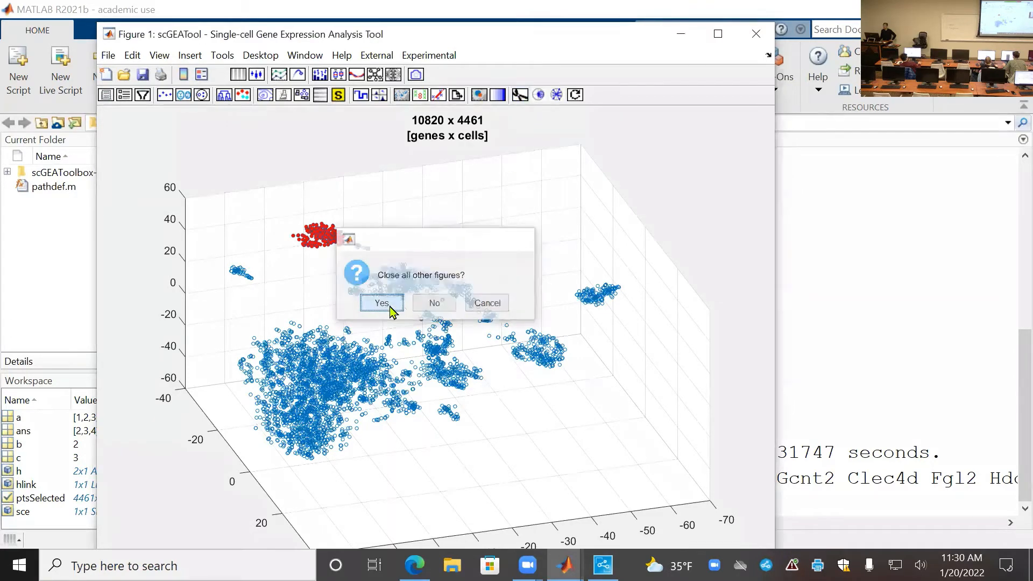
click(383, 302)
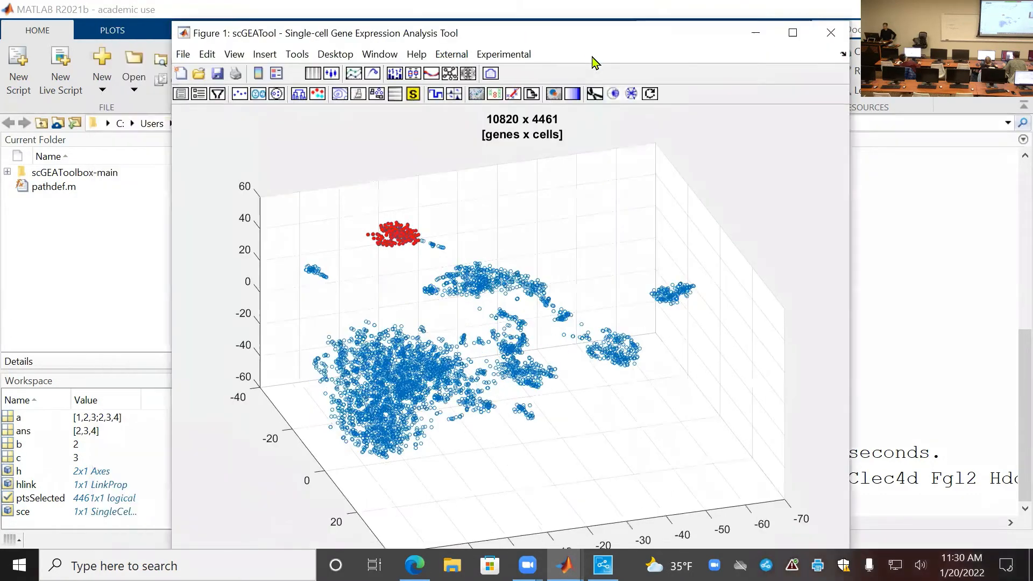
Clear the brushed cells, brush the isolated cluster at the tSNE plot's far right, and clear that selection too.
mouse_move(714, 395)
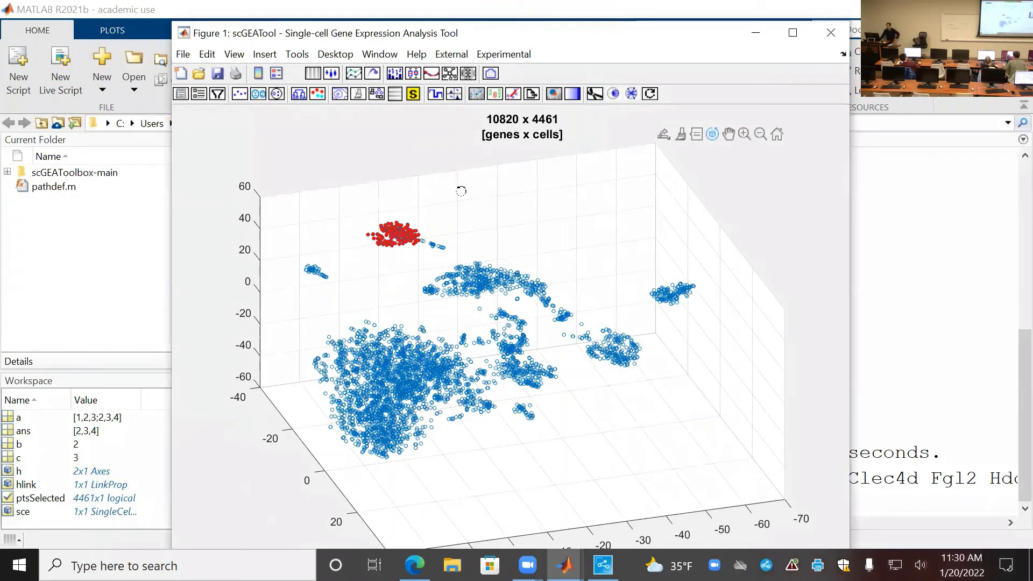
click(681, 134)
click(649, 227)
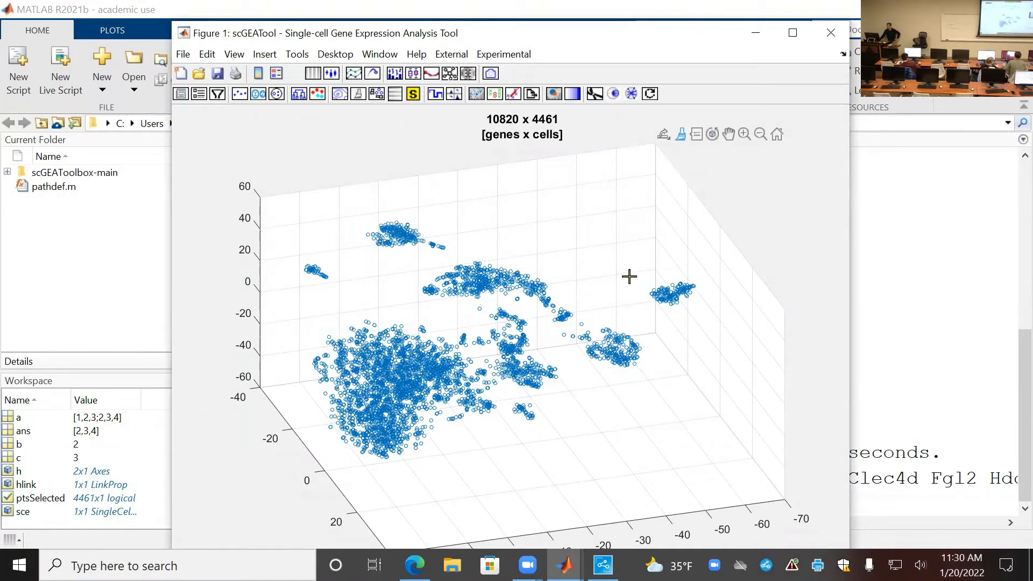
drag(630, 277, 712, 321)
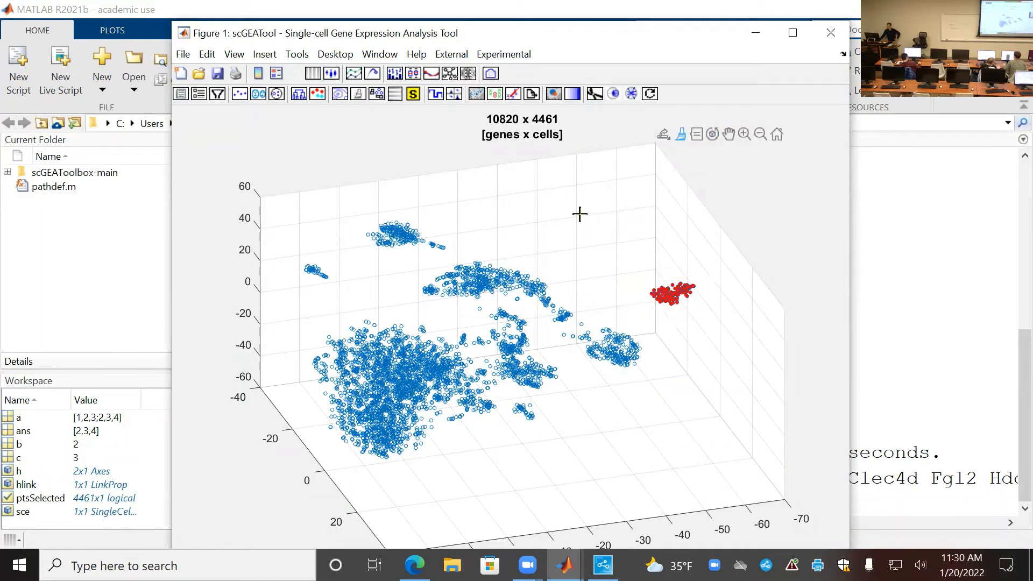
click(579, 215)
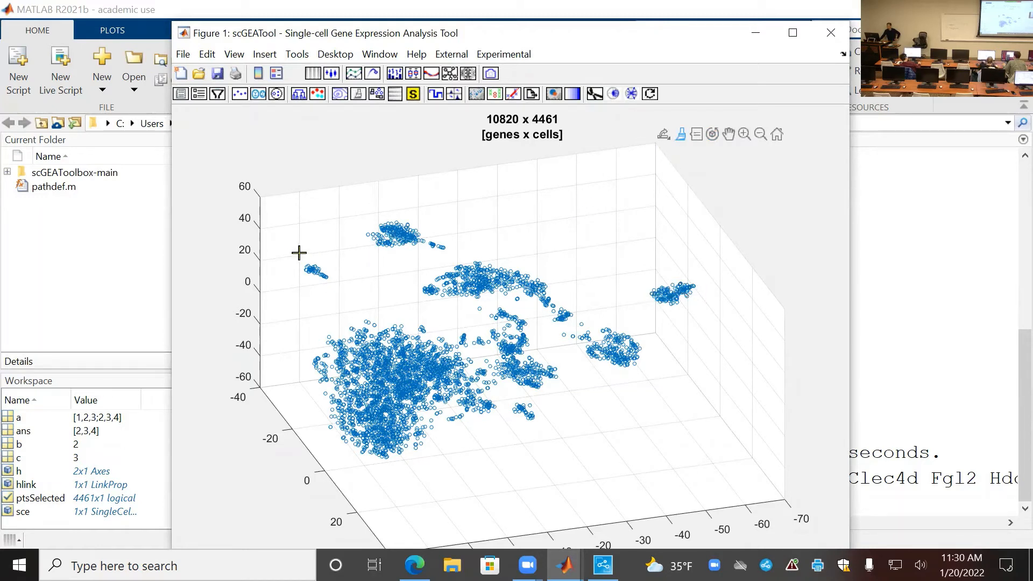
Try to find marker genes of the small isolated cluster near the plot's far left, keep scGEATool open, and clear the brushed cells.
drag(295, 256, 335, 298)
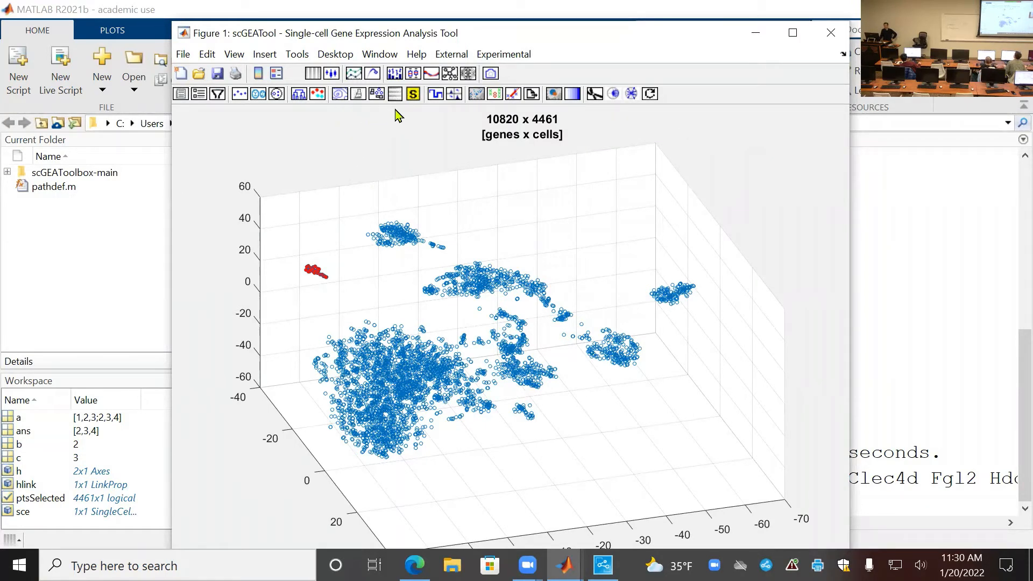
click(434, 96)
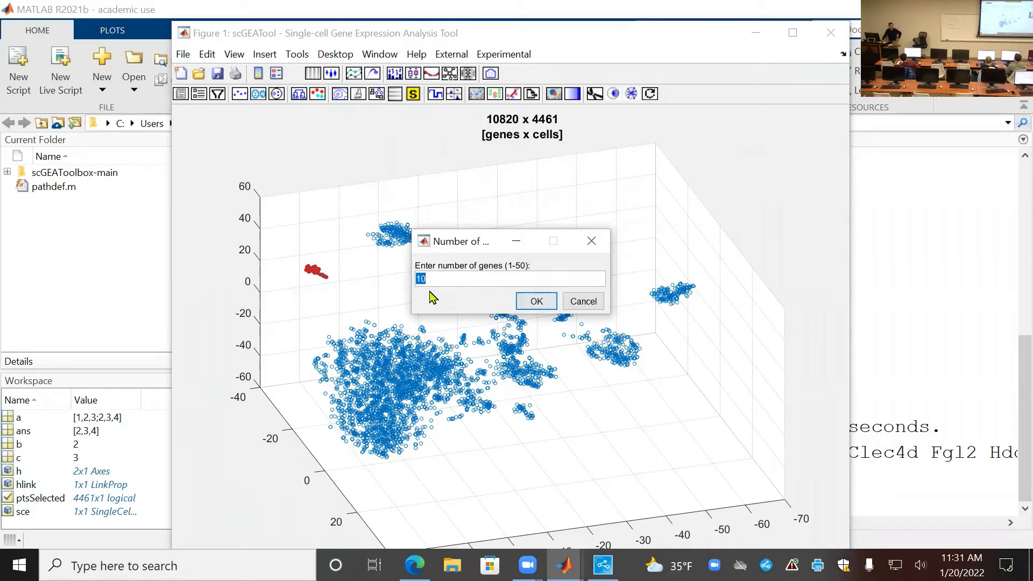
key(Return)
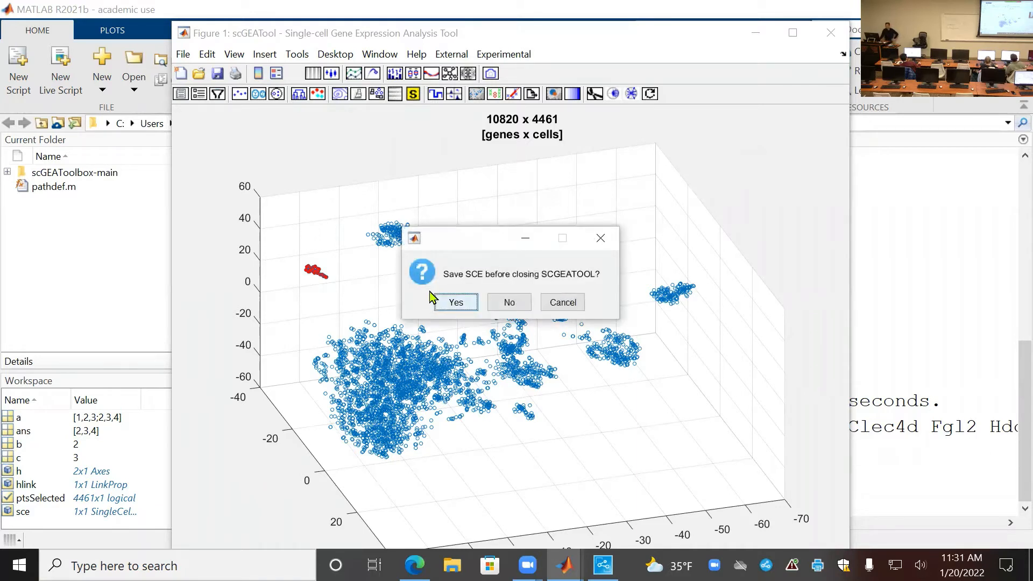
click(555, 299)
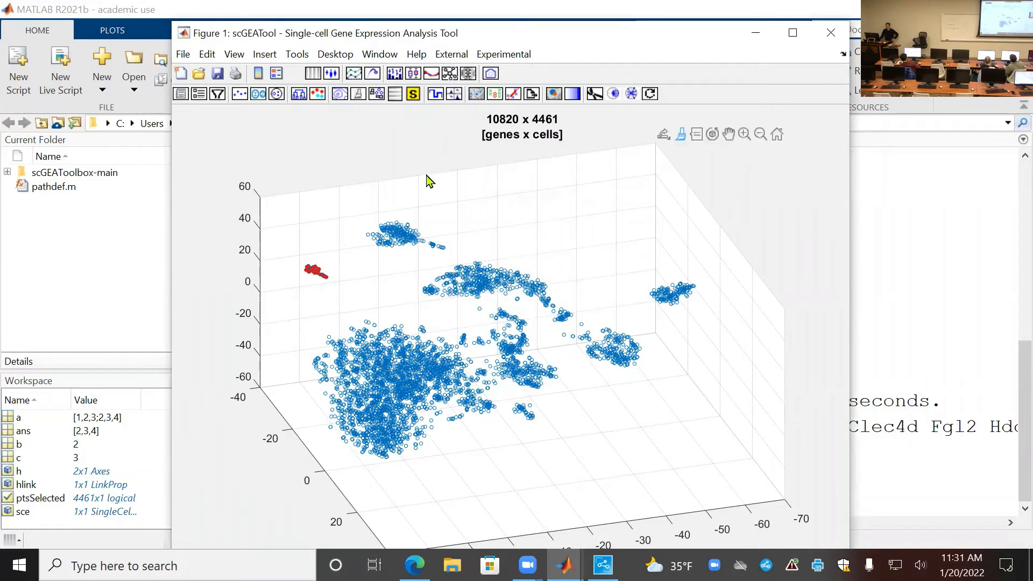
click(476, 192)
Check the MATLAB Command Window for the marker gene output, and return to the tSNE cell plot.
click(564, 565)
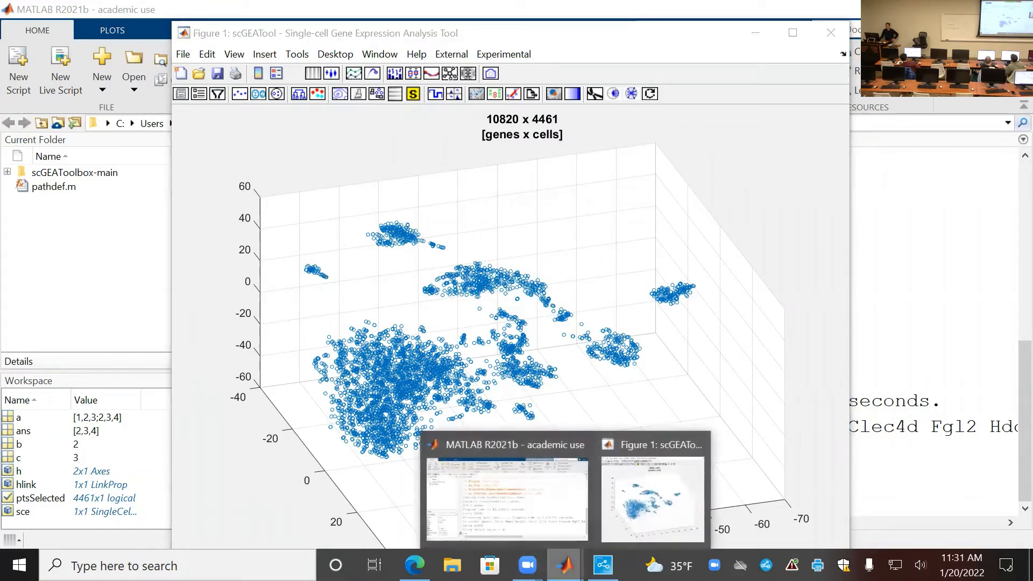
click(578, 509)
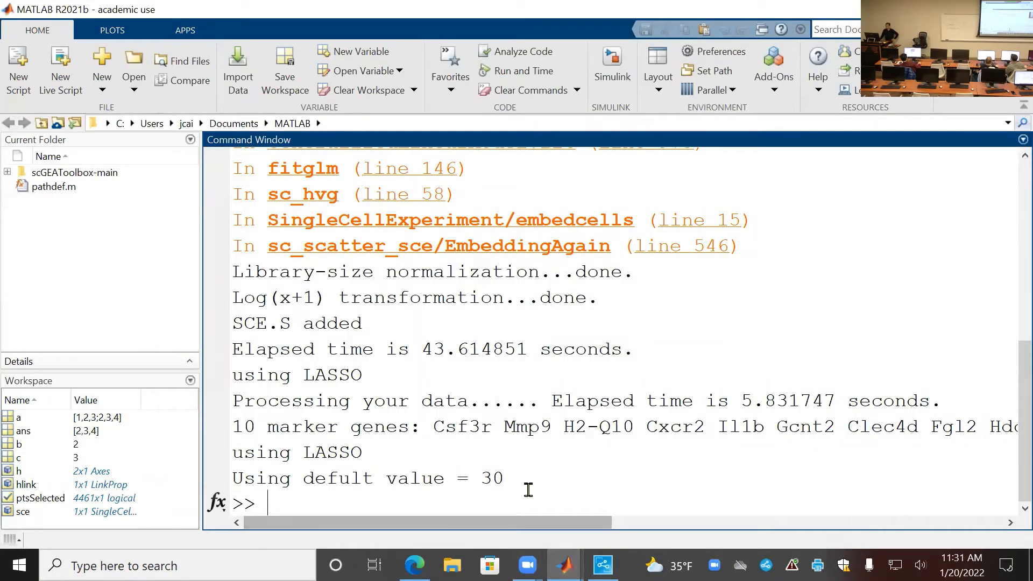
key(Return)
key(Return)
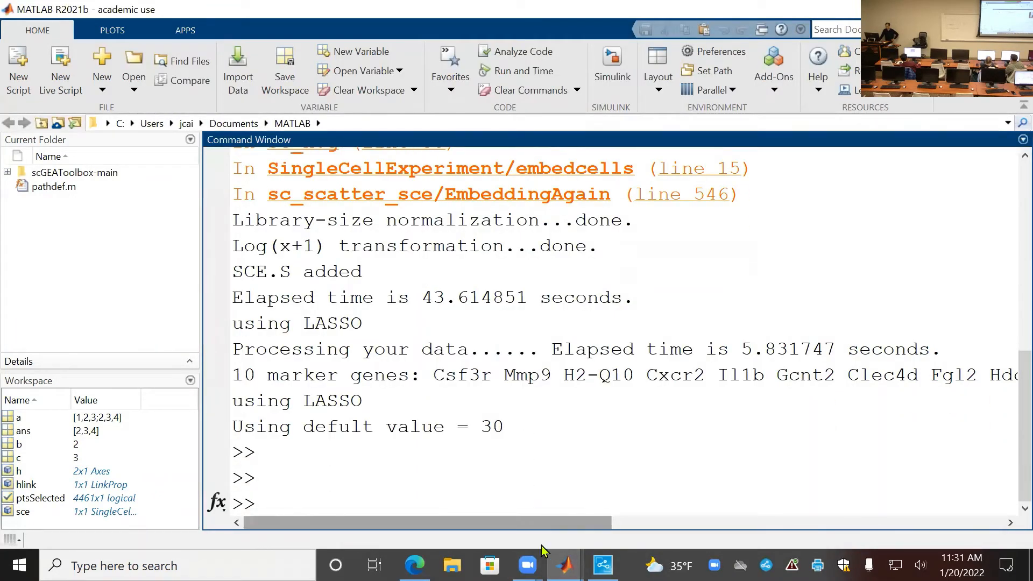
click(563, 565)
click(671, 520)
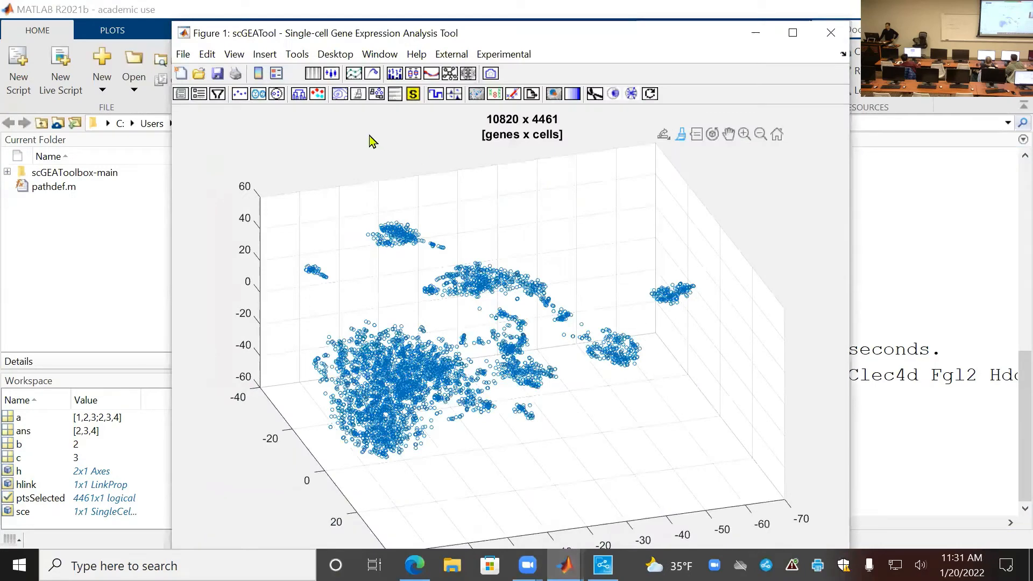
Rotate the tSNE plot, brush the isolated cluster at its far right, and clear the selection.
click(711, 134)
drag(657, 243, 590, 234)
drag(590, 234, 728, 238)
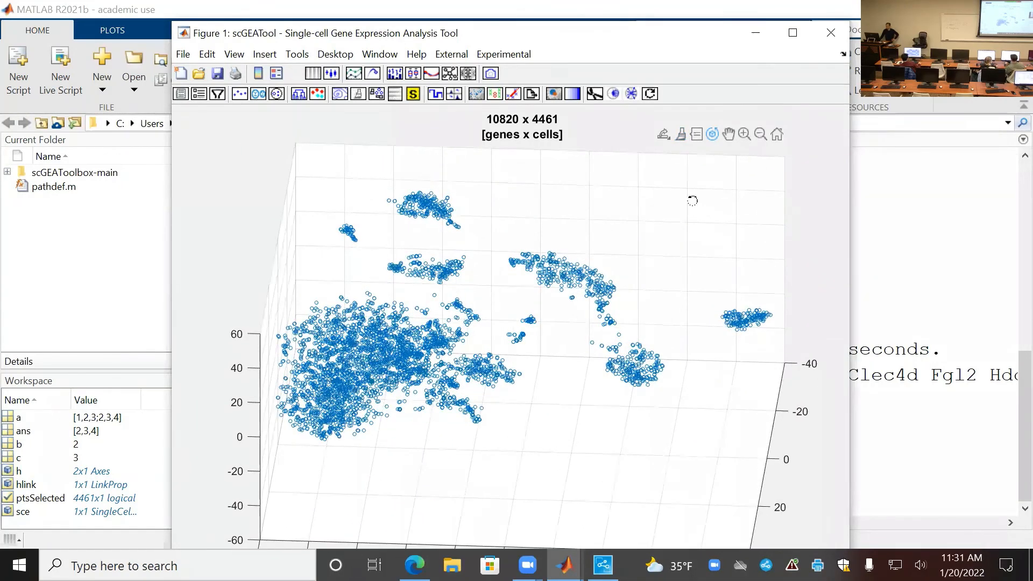
click(681, 138)
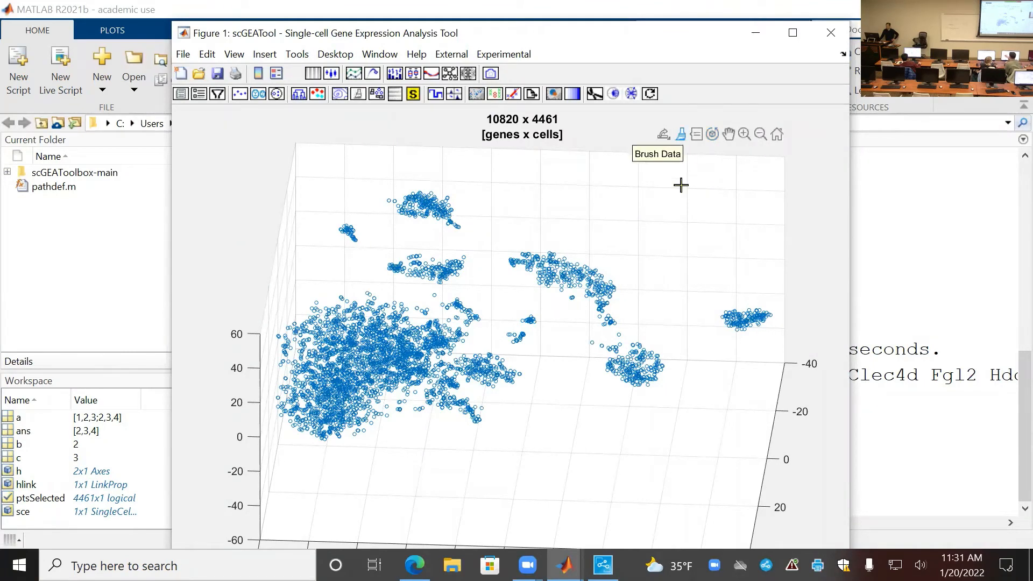
drag(702, 289, 798, 363)
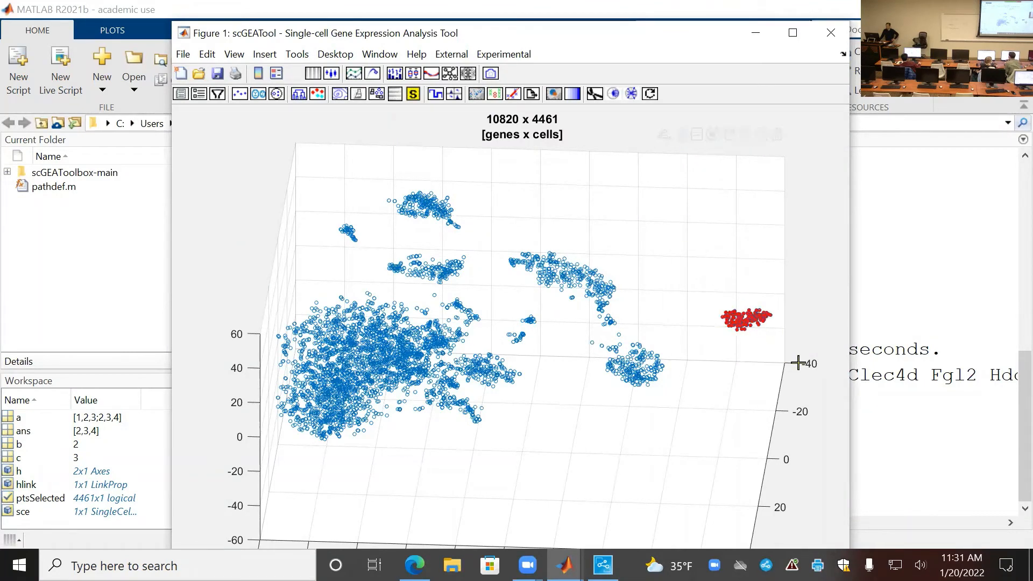
click(730, 364)
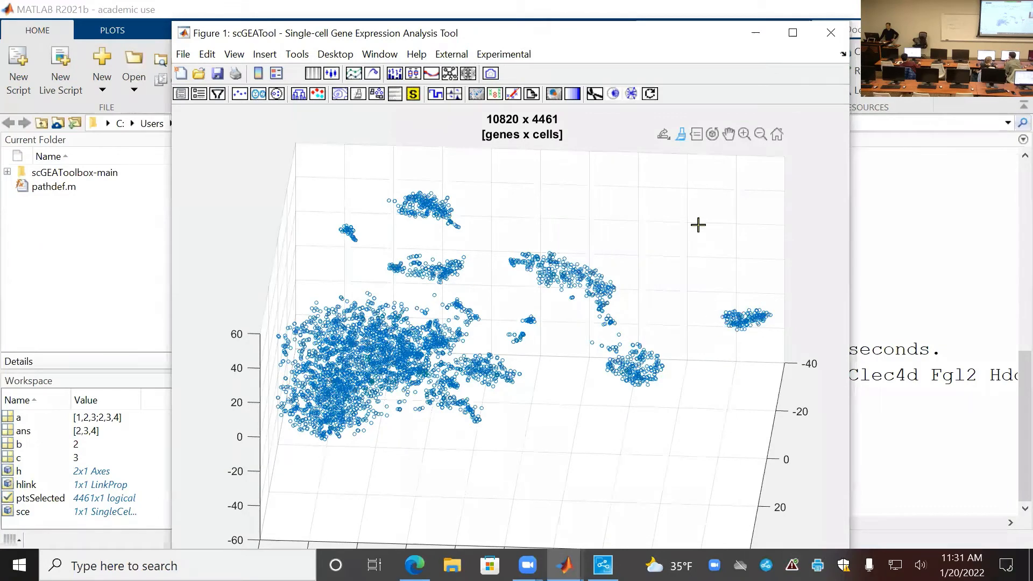
Rotate the tSNE plot to separate the groups, brush the small isolated group at the far left, and make it a new cluster.
click(714, 137)
drag(620, 257, 548, 397)
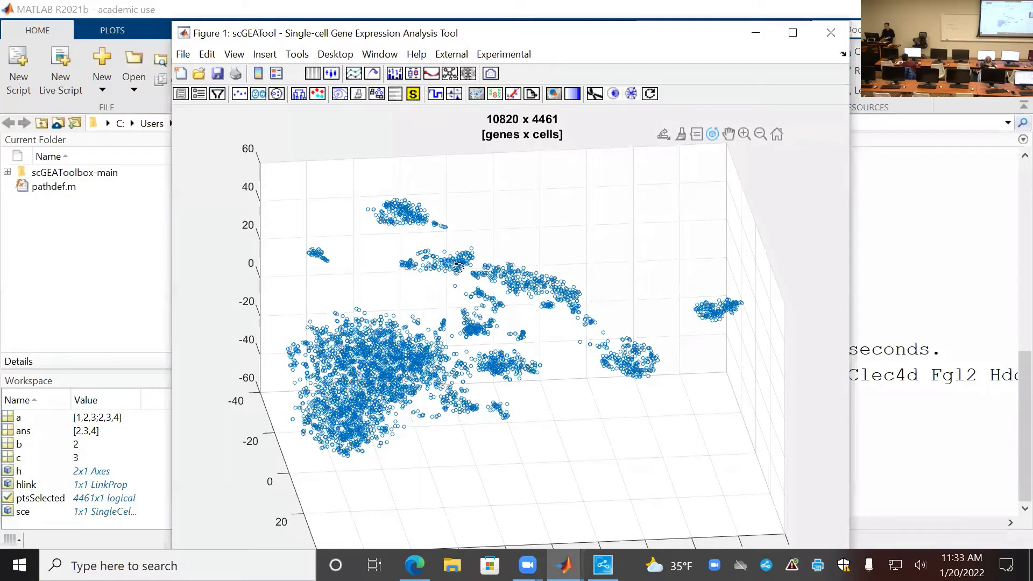
drag(535, 210, 352, 231)
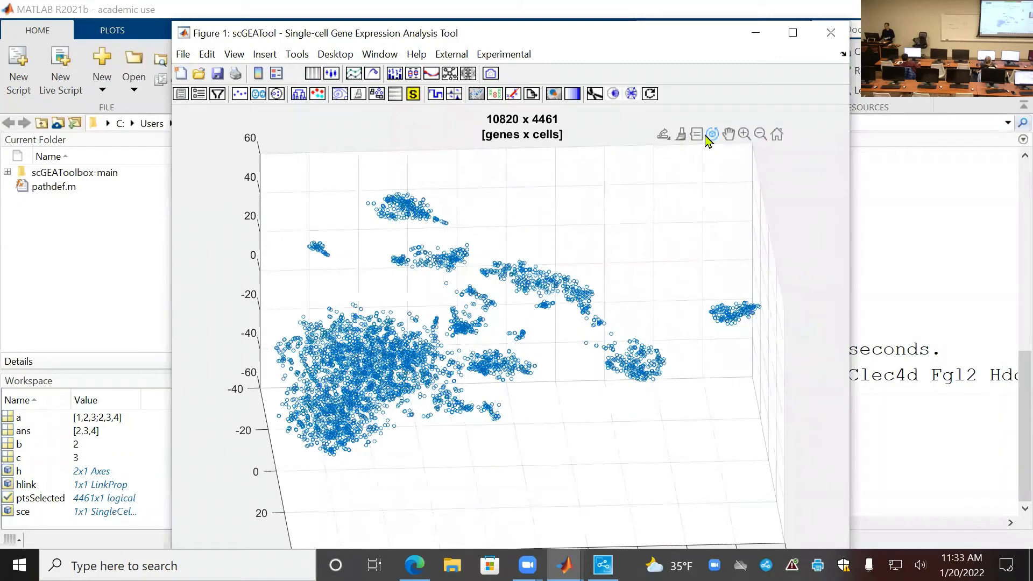
click(680, 134)
drag(287, 217, 347, 282)
click(259, 94)
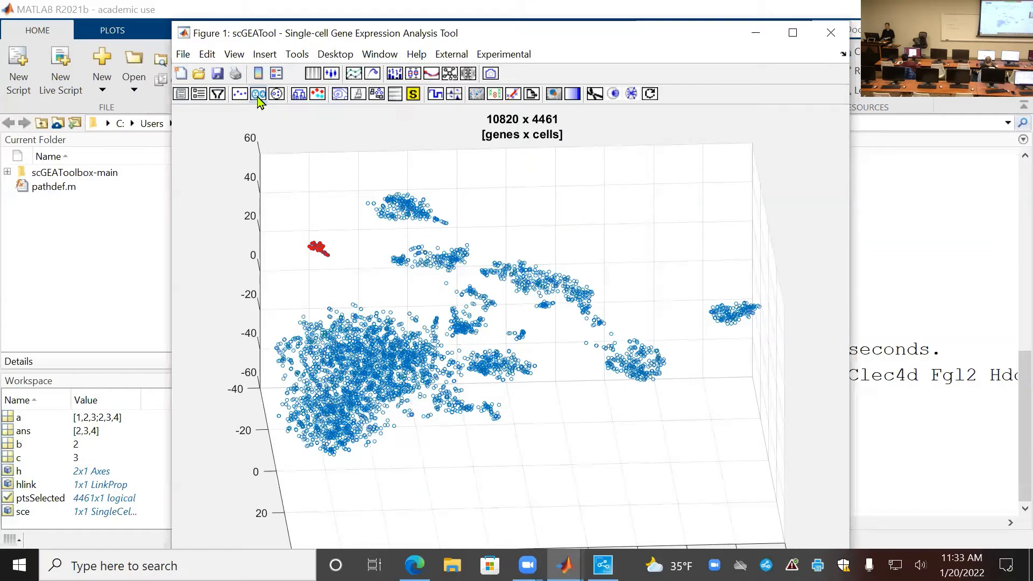
click(466, 305)
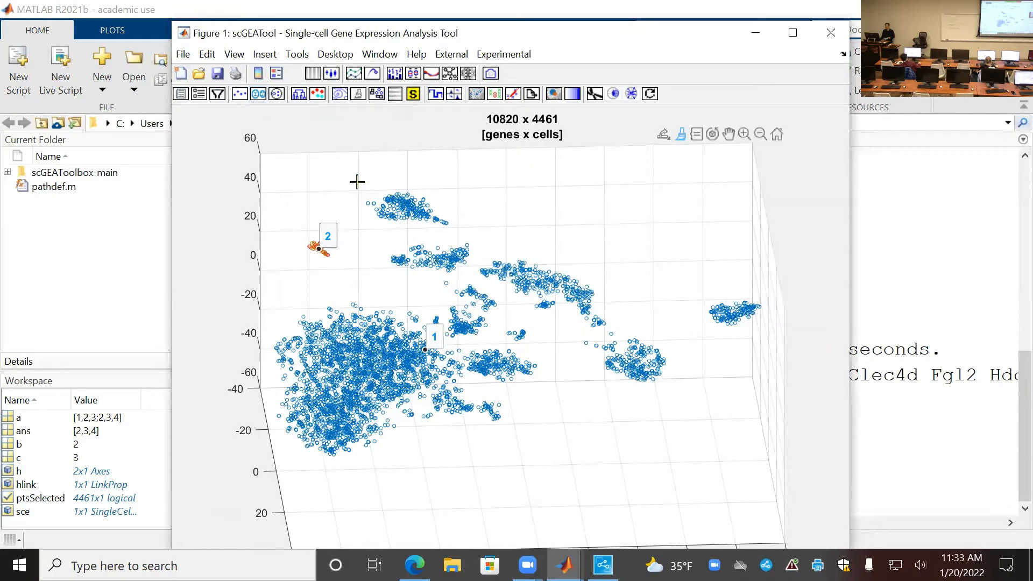
Make separate new clusters out of the uppermost cell group and the isolated group at the plot's far right.
drag(357, 182, 463, 243)
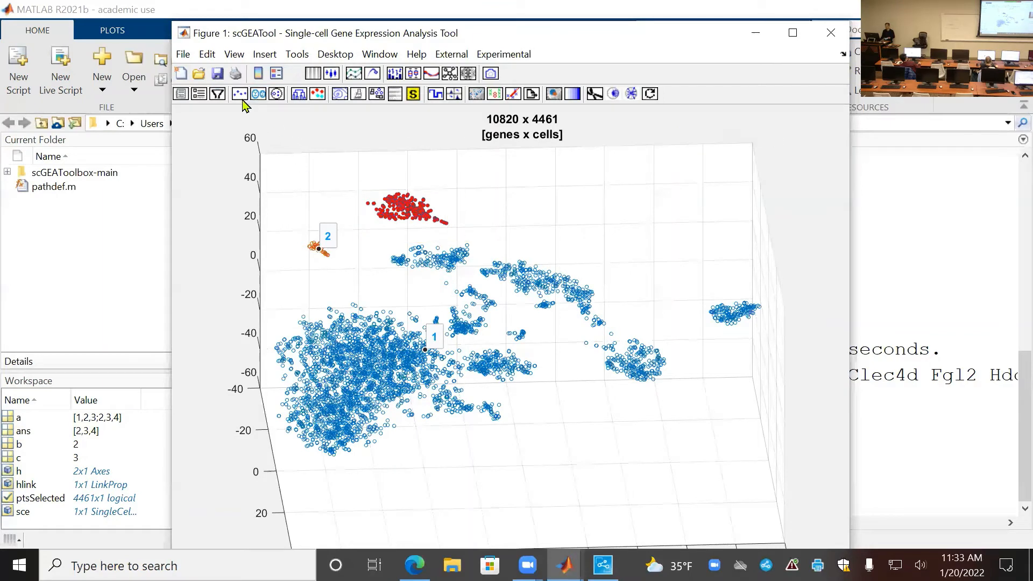
click(259, 96)
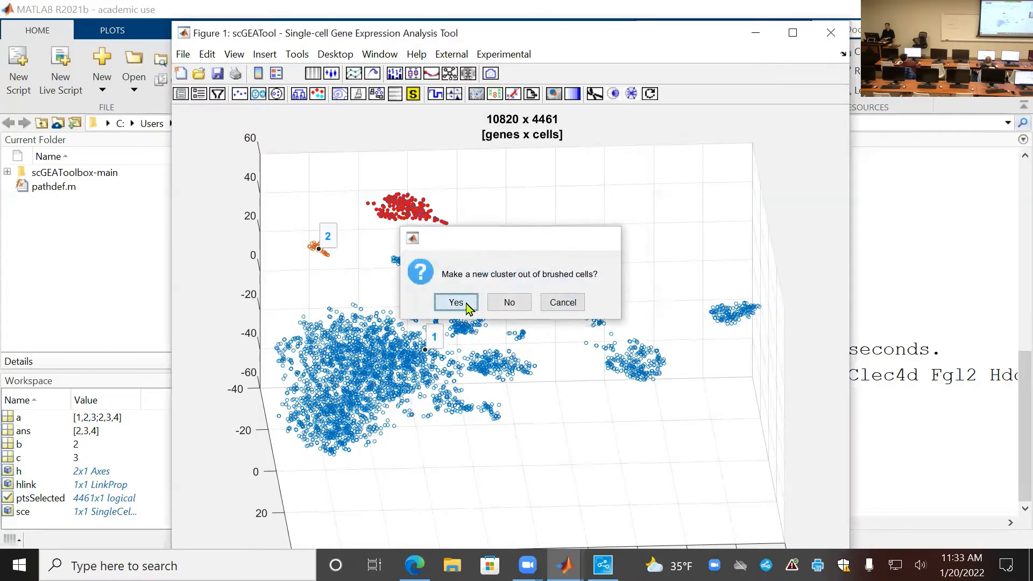
click(464, 303)
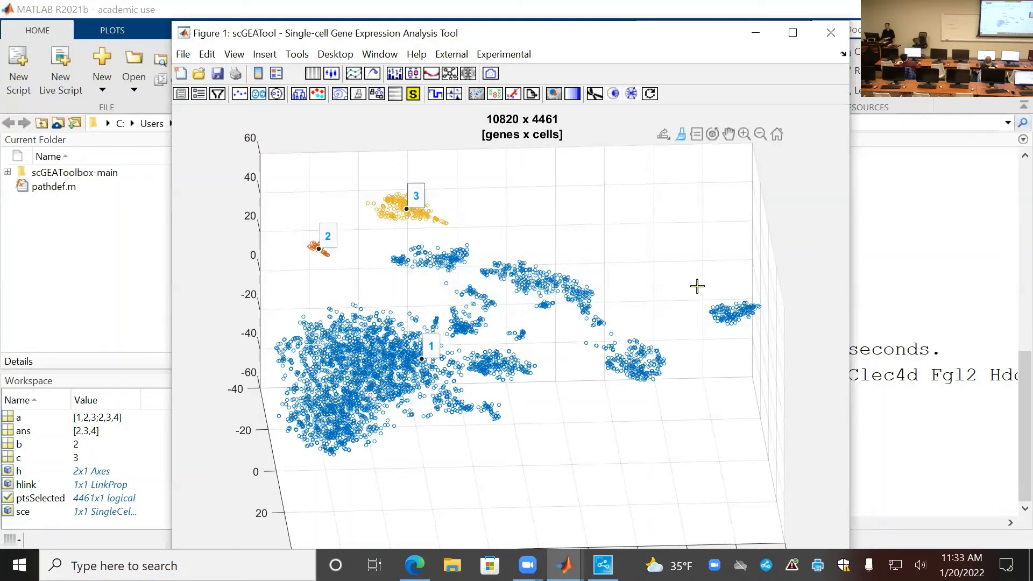
drag(694, 285, 777, 345)
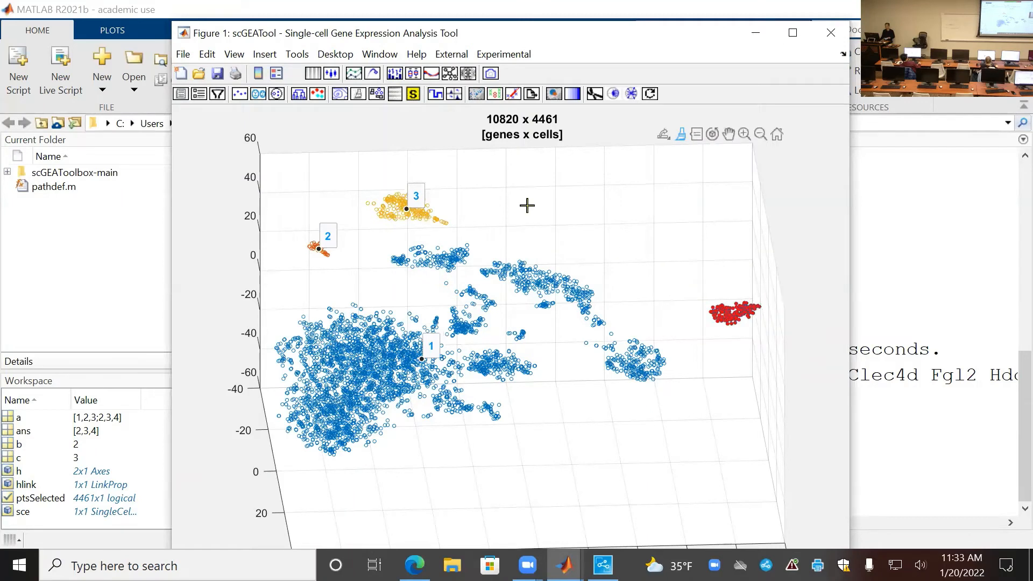
click(258, 96)
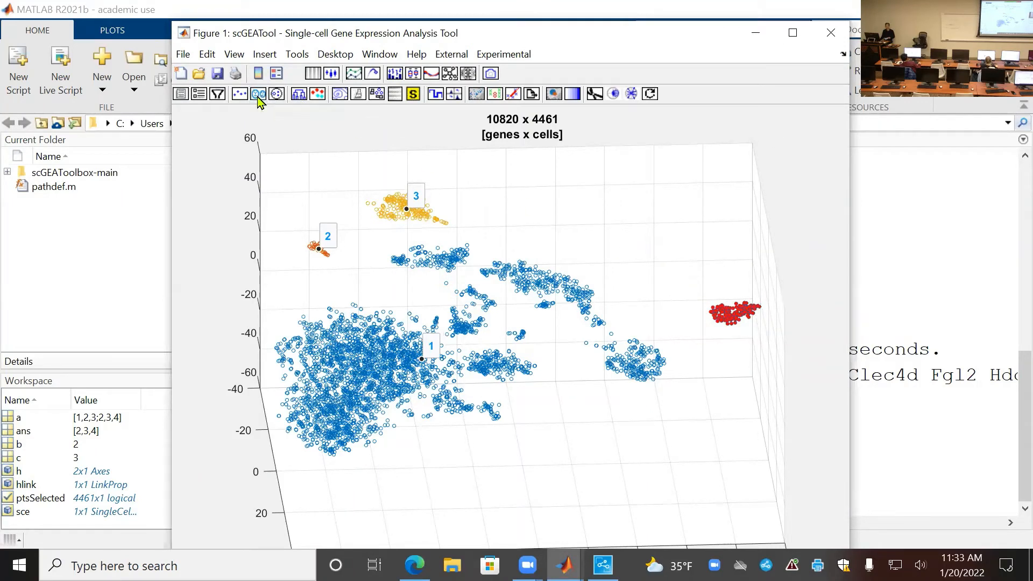
click(456, 302)
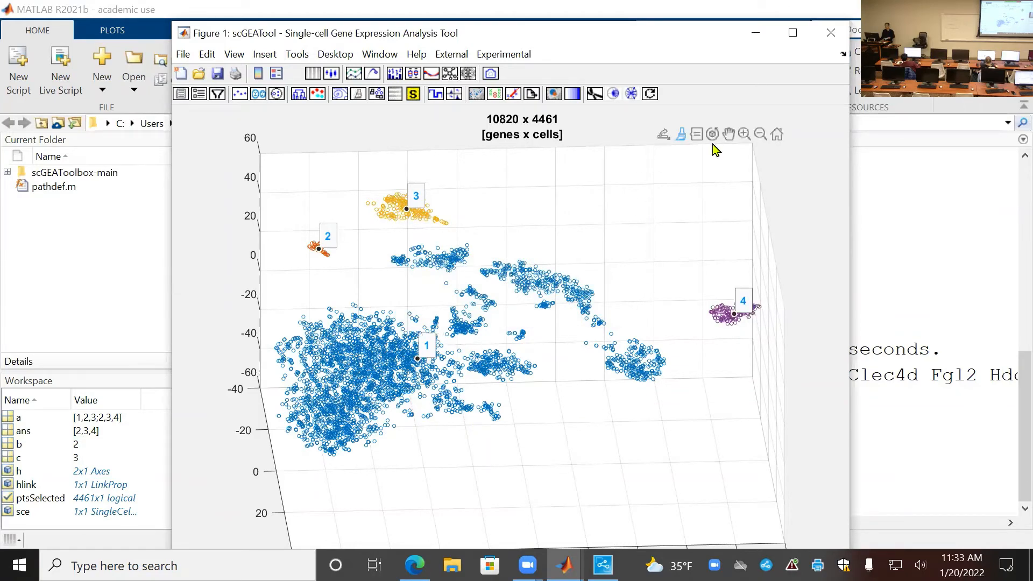
Rotate the tSNE plot to examine the newly made clusters from another side, and cancel the request to cluster the cells.
drag(629, 268, 425, 210)
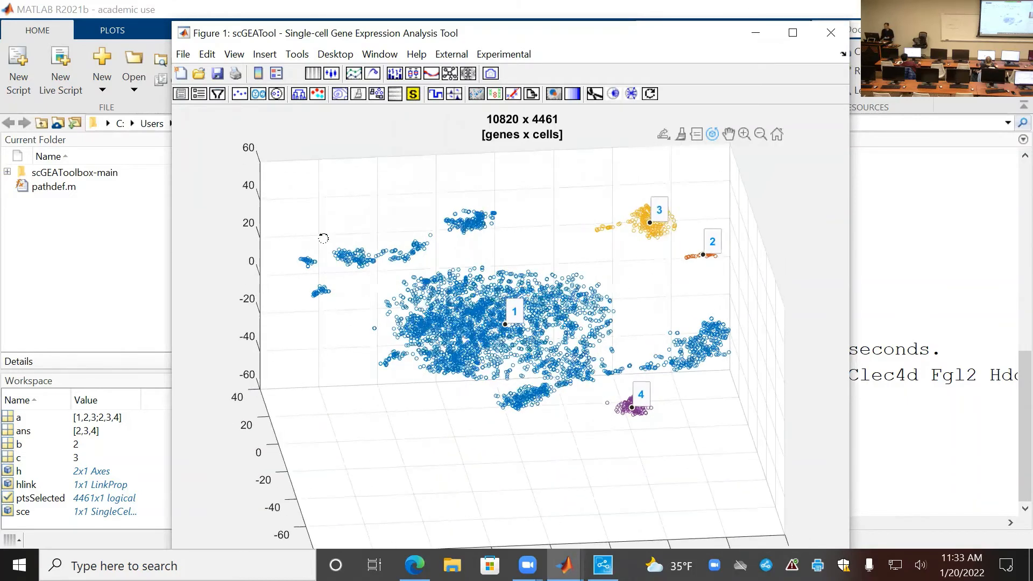
click(299, 96)
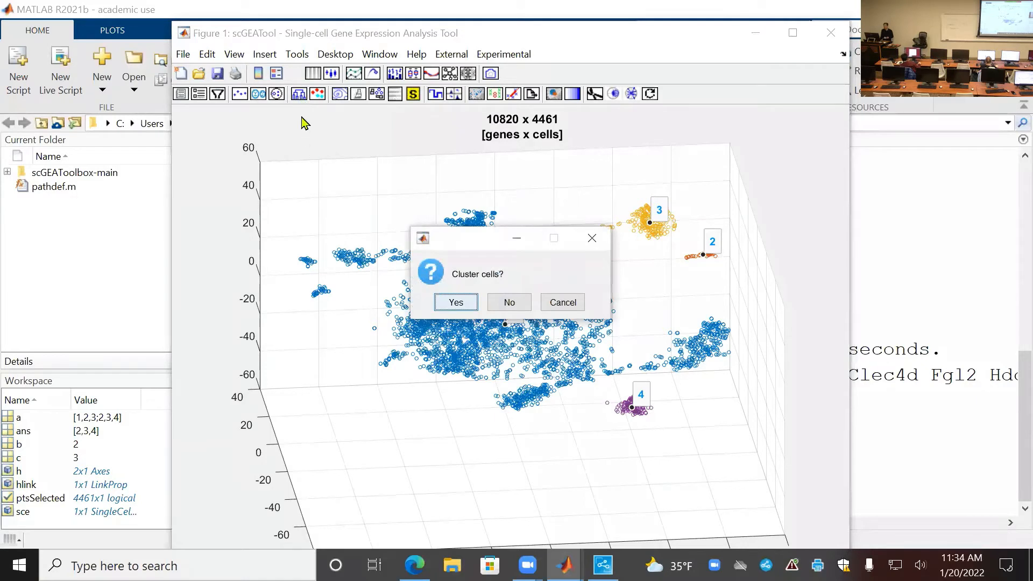
click(563, 302)
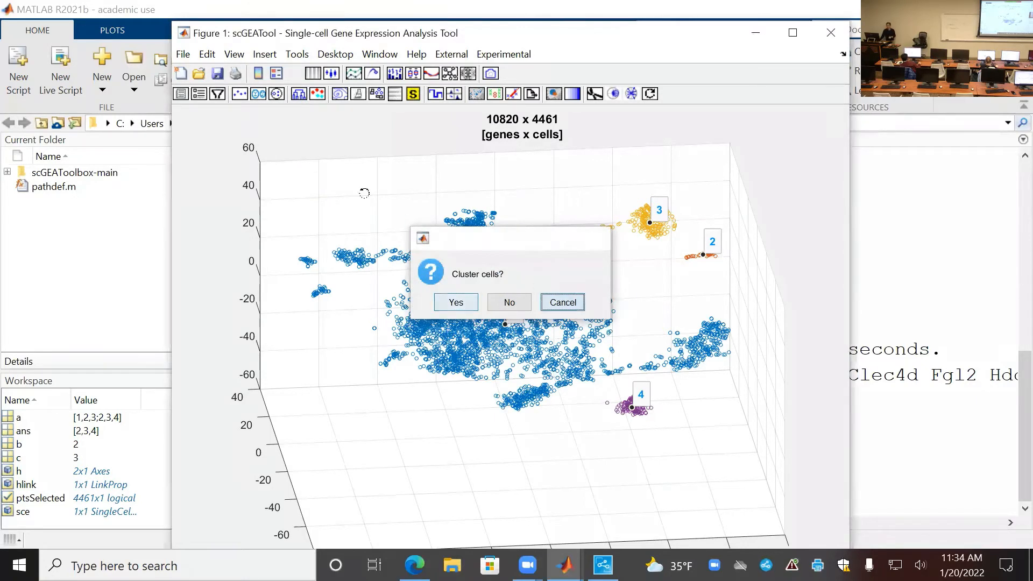
Cluster all cells with the kmeans method, setting the number of clusters K to 60.
click(297, 98)
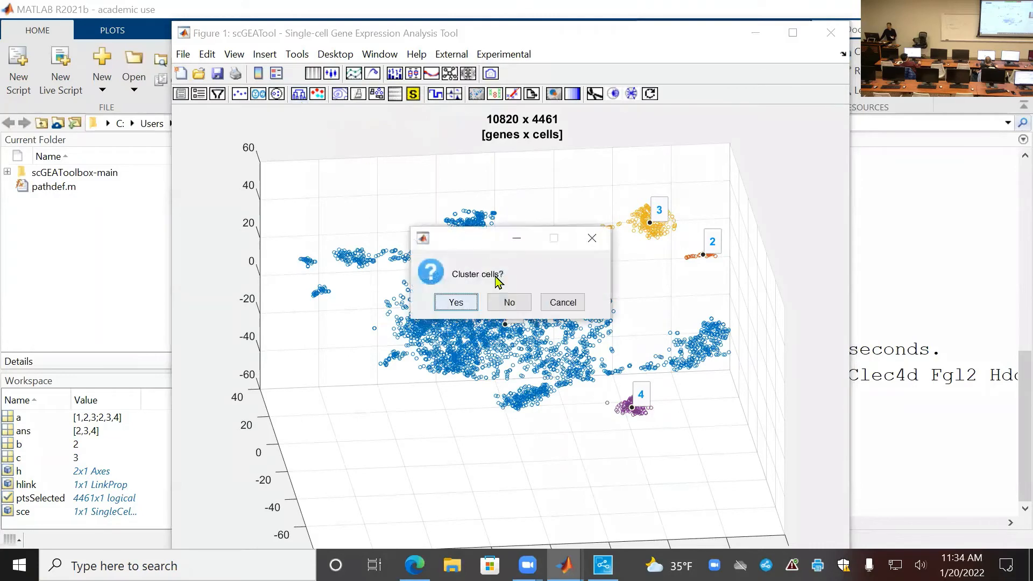
click(456, 304)
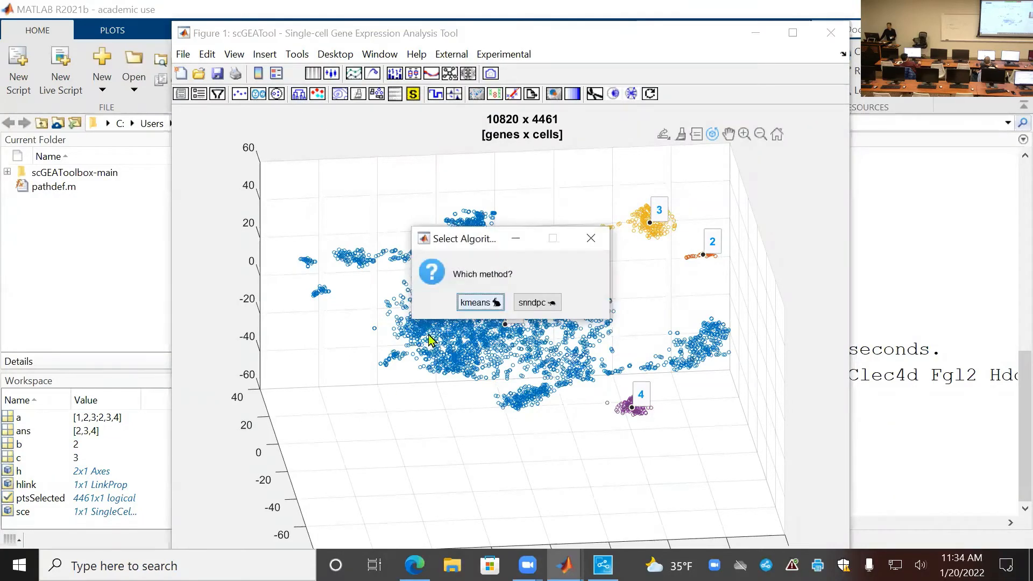
click(469, 304)
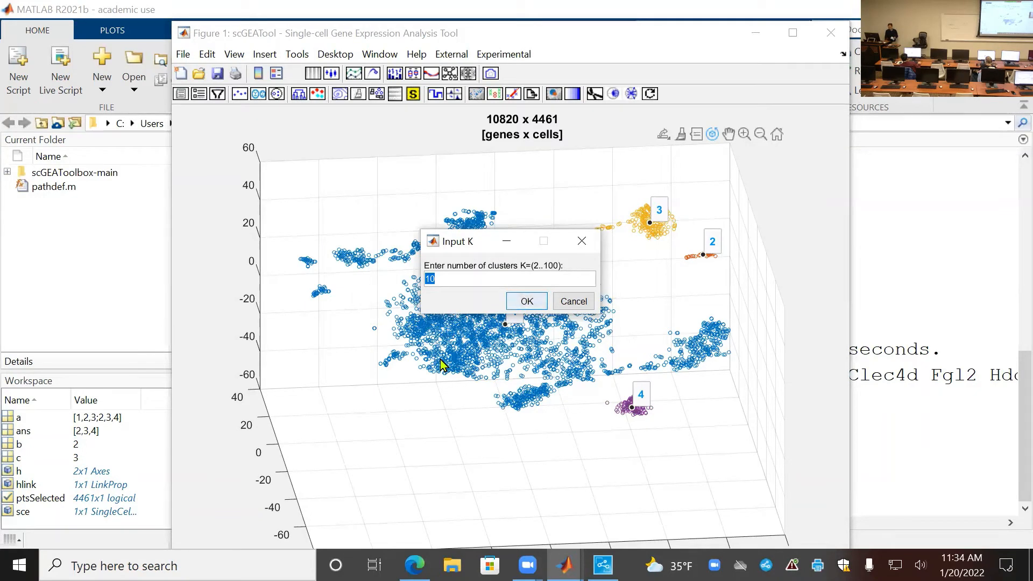
text(50)
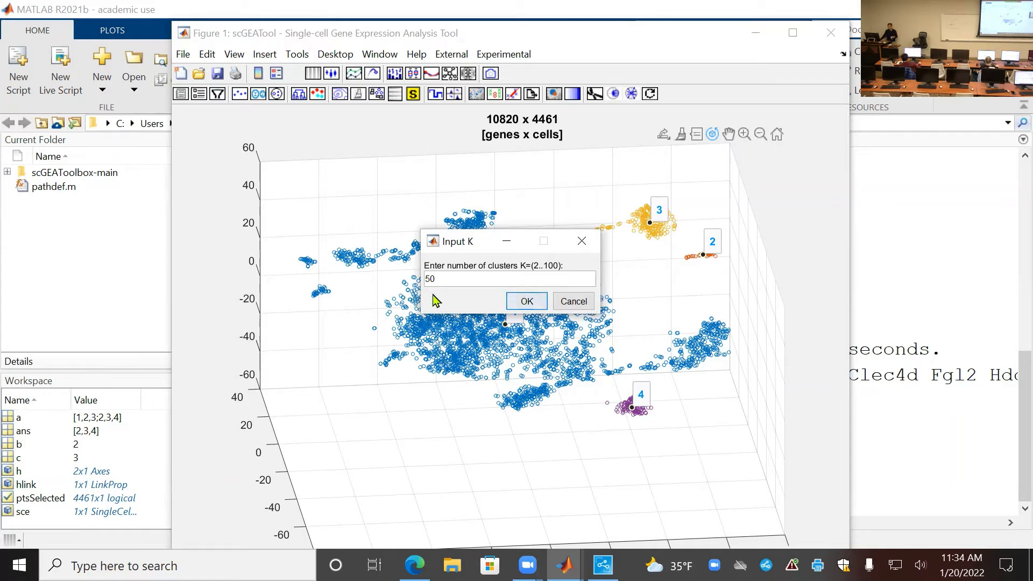
drag(434, 279, 396, 279)
text(6)
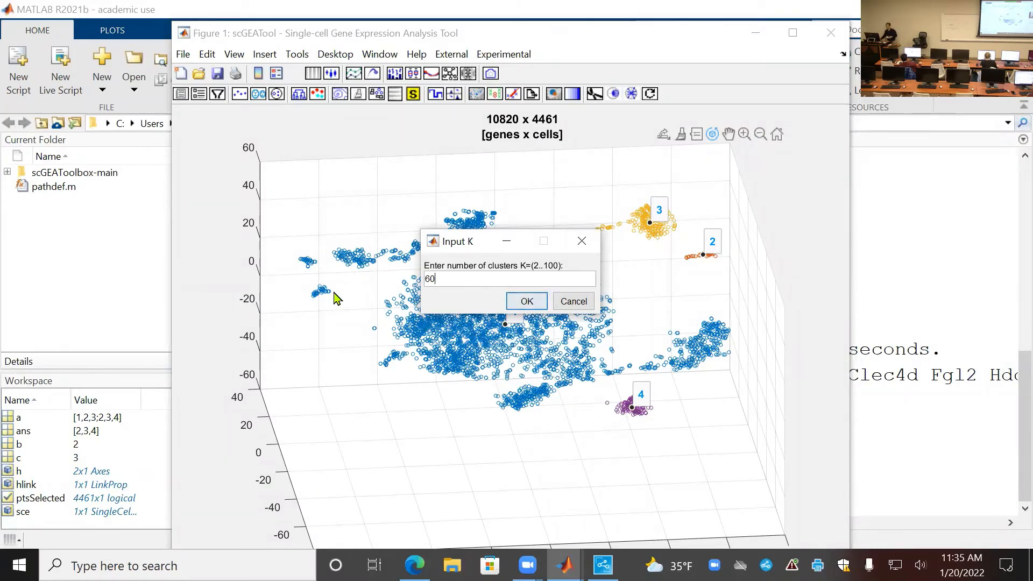
click(525, 302)
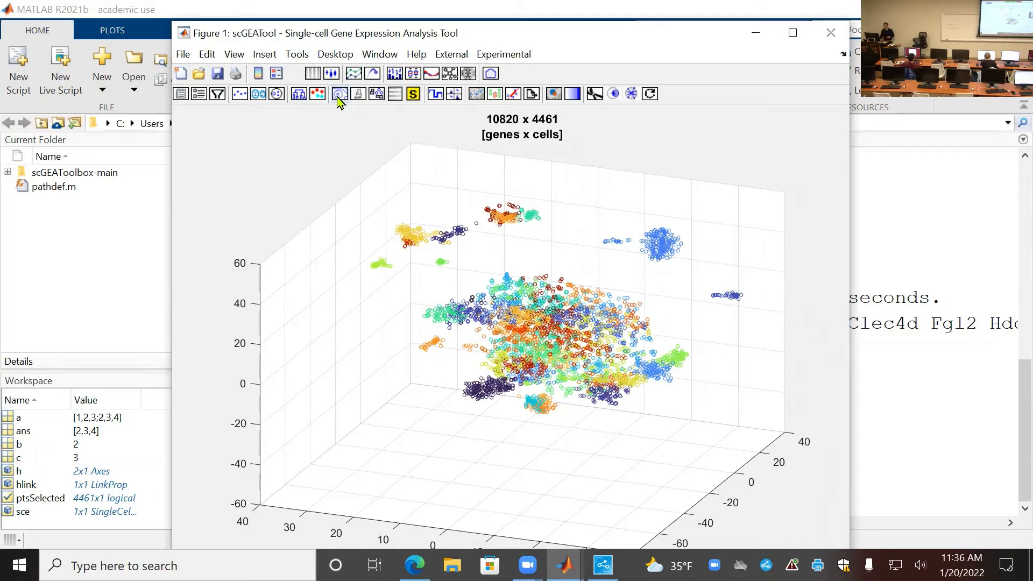
Assign cell types to the clusters automatically with Mouse as the species, moving the progress window off the plot.
click(339, 97)
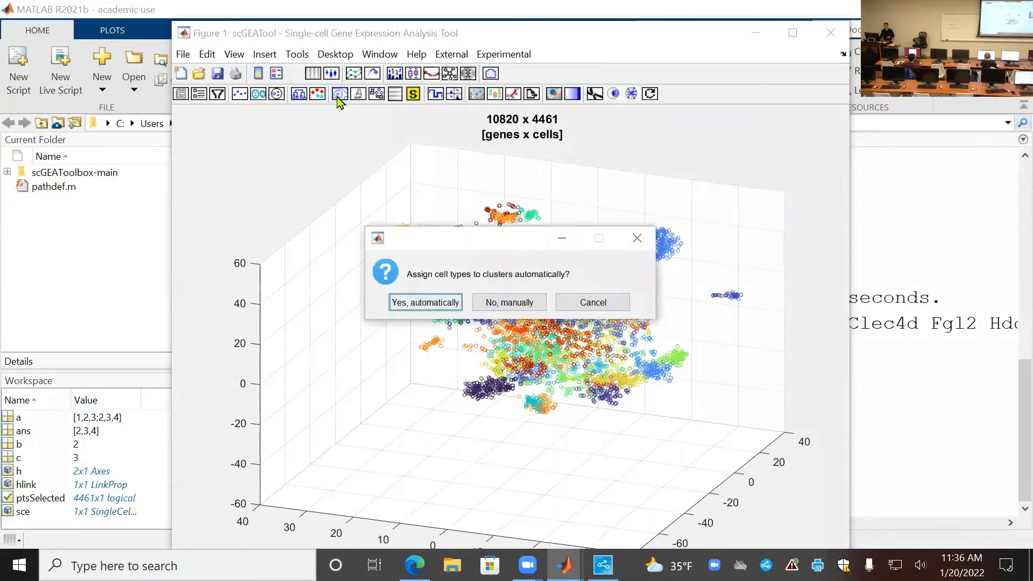
click(434, 304)
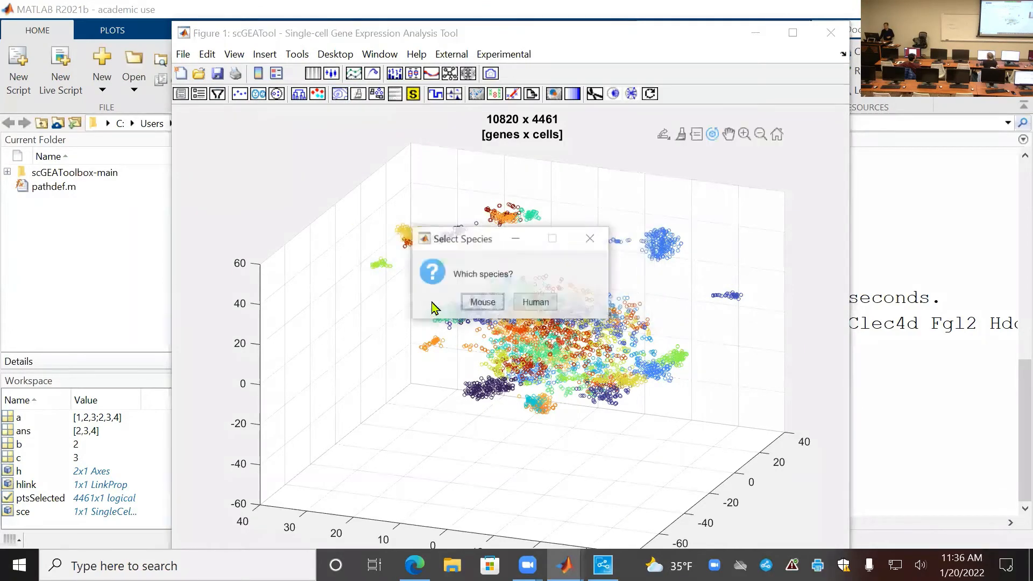
click(483, 303)
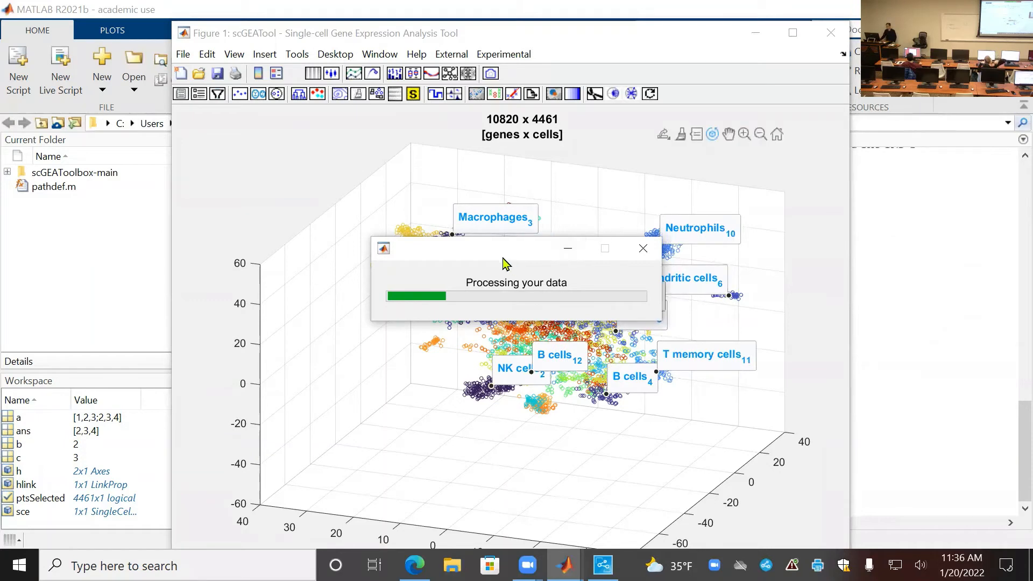
drag(504, 256, 530, 457)
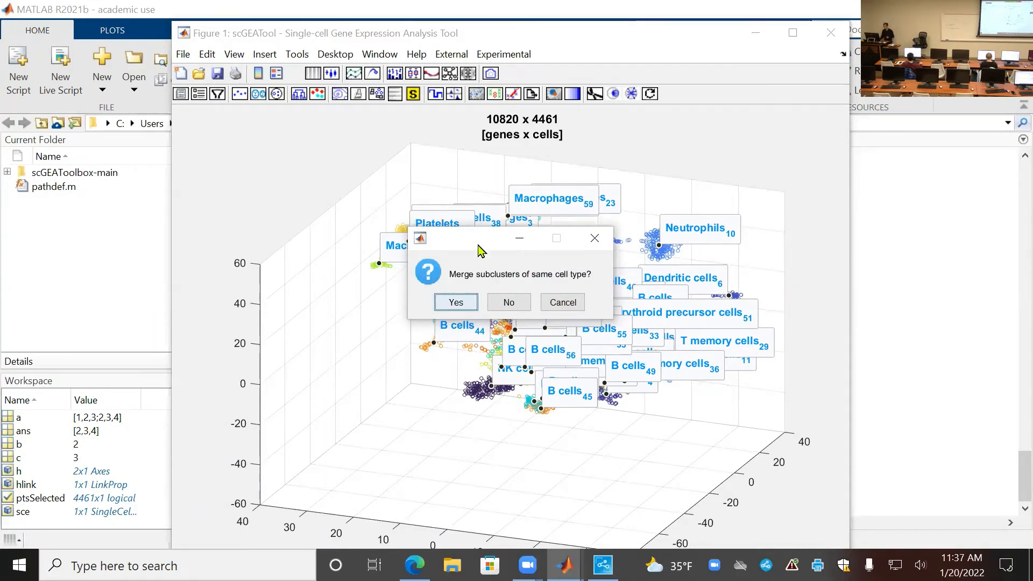
Move the merge question off the plot, merge the subclusters of the same cell type, and label the resulting groups with text.
drag(480, 243, 478, 278)
drag(474, 314, 348, 415)
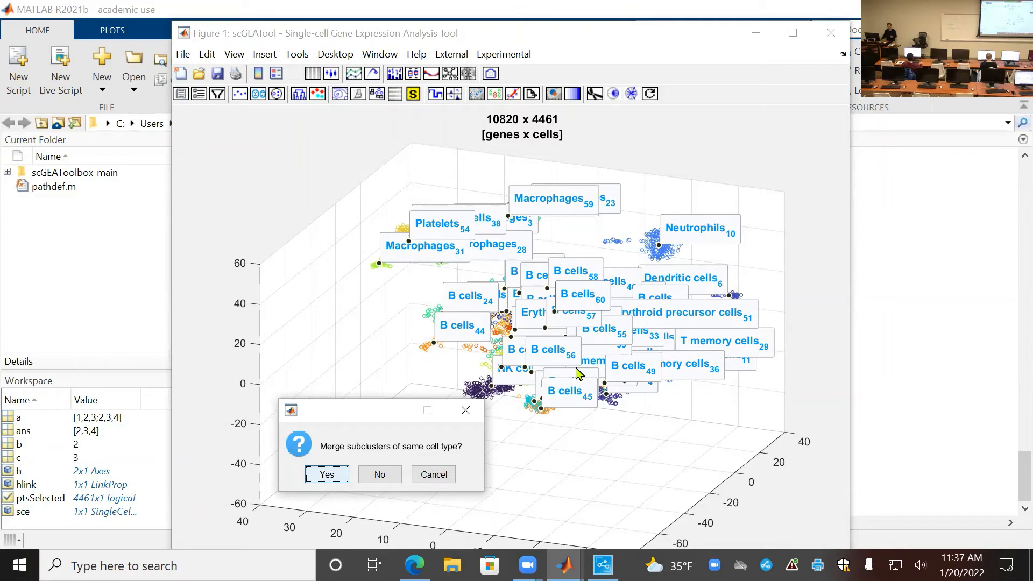
click(329, 475)
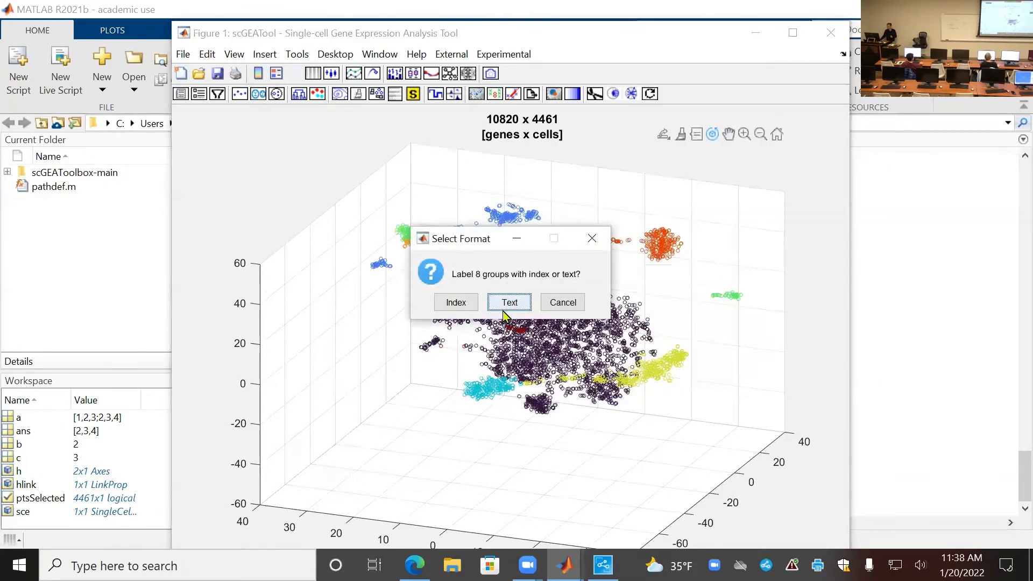
click(504, 306)
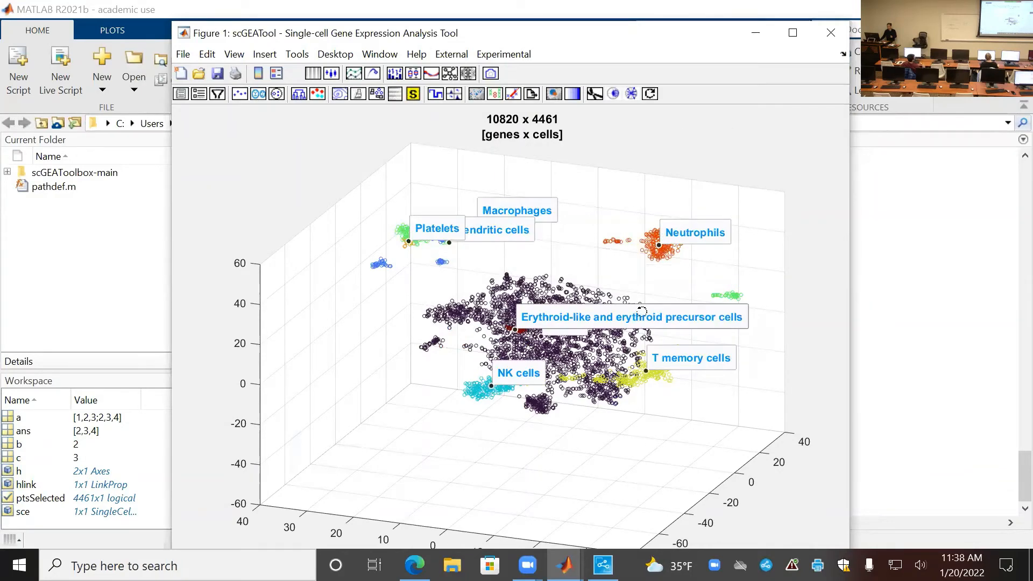
Rotate the tSNE plot to examine the labelled cell types from several sides, dismissing the request for a cell state or grouping variable.
drag(539, 318, 766, 372)
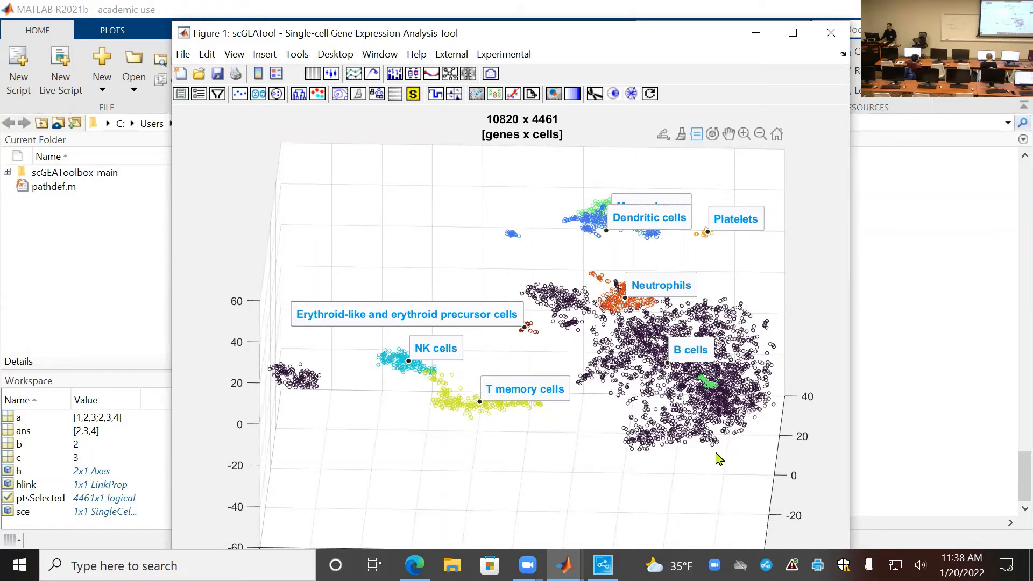
click(712, 134)
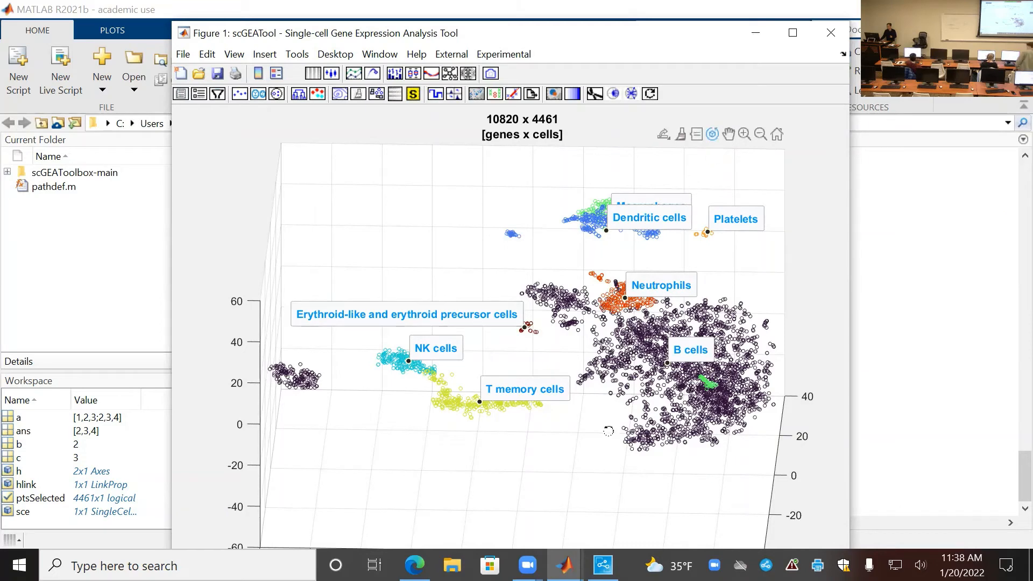
drag(565, 482, 470, 418)
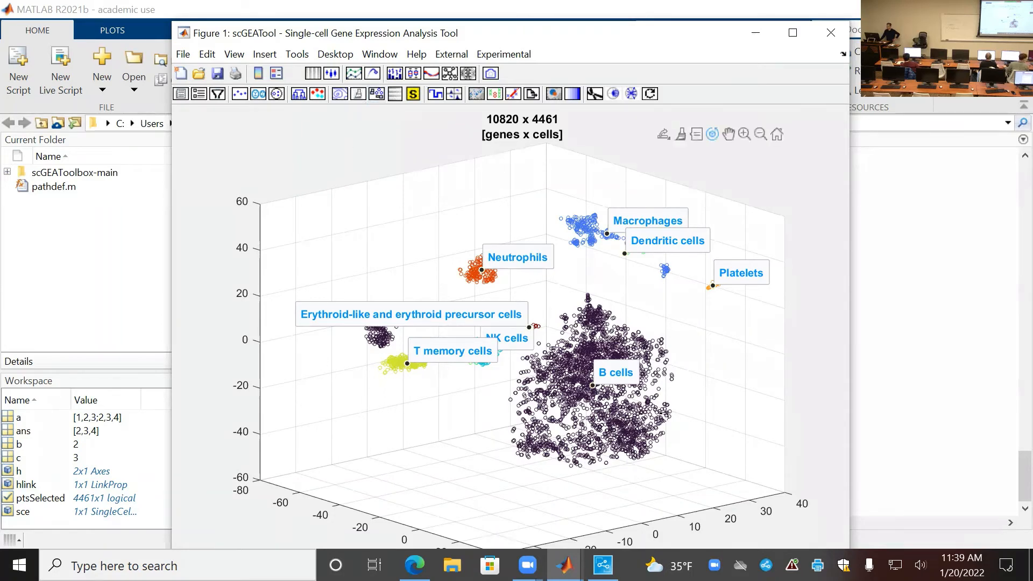
drag(684, 388, 374, 334)
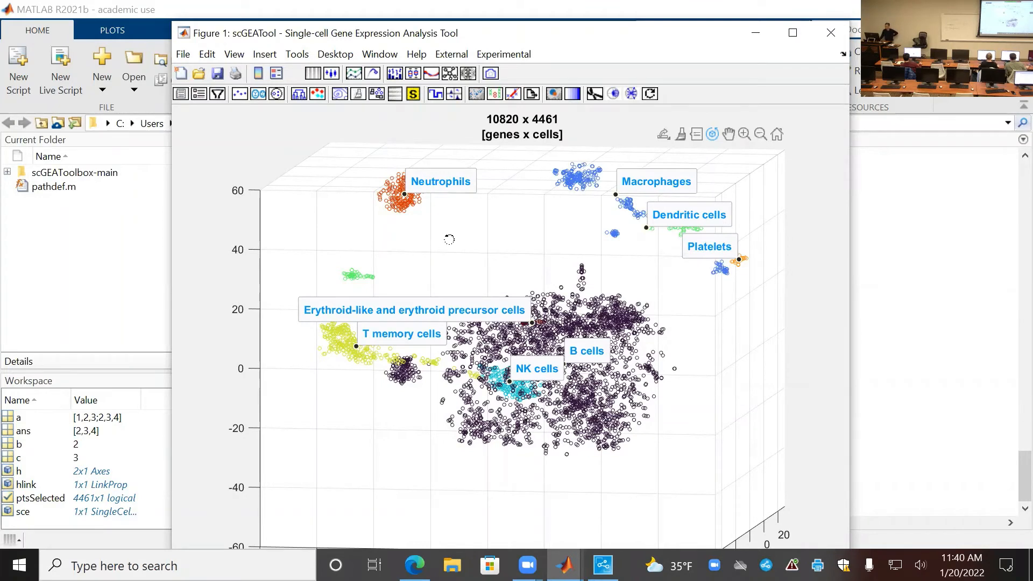
click(199, 95)
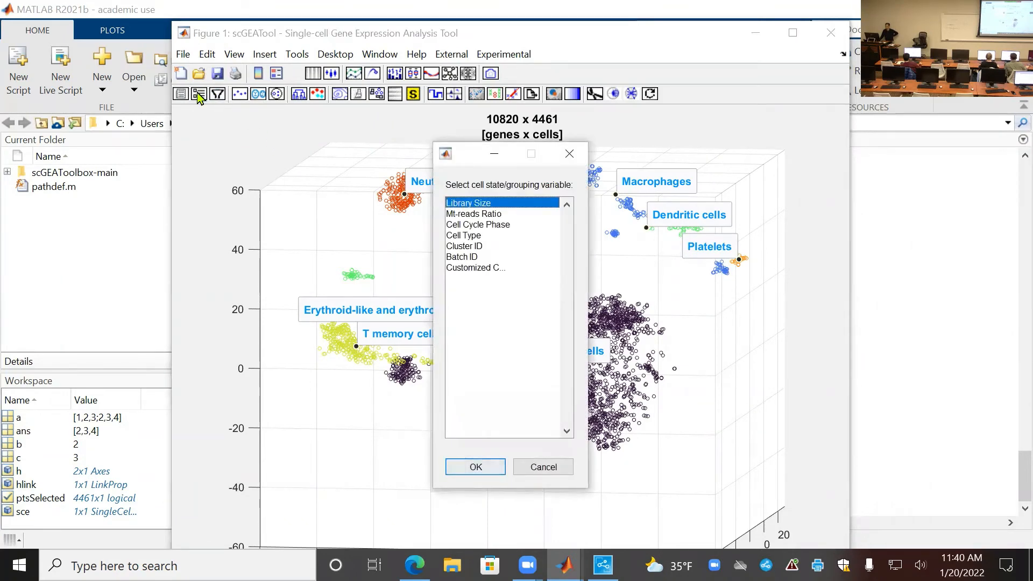
click(543, 467)
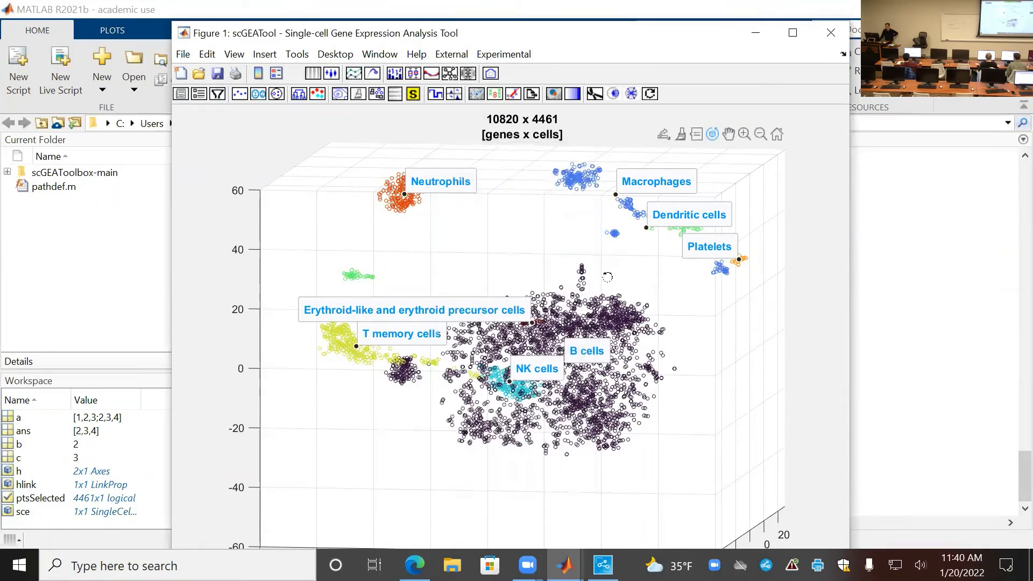
drag(607, 277, 653, 371)
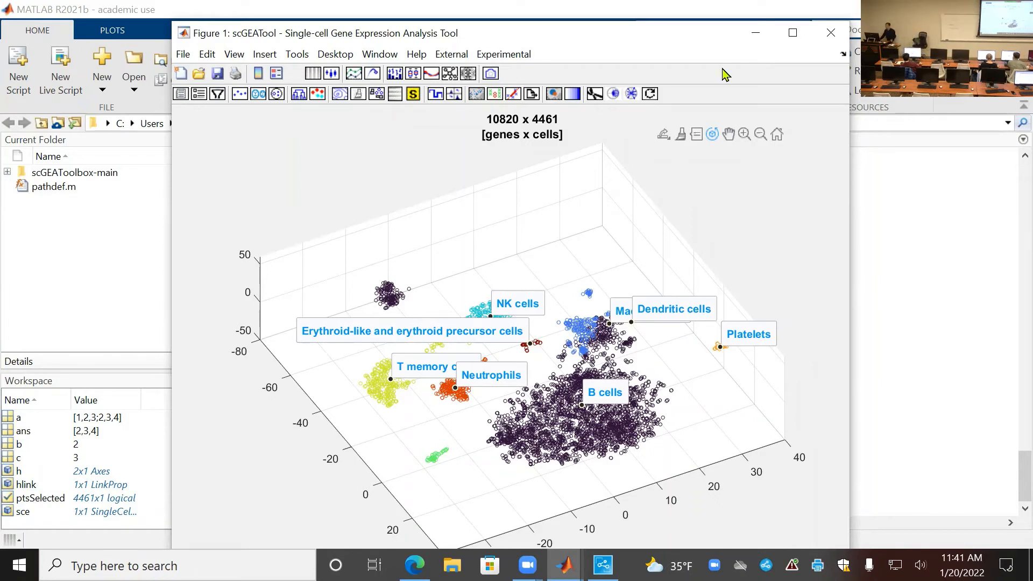
Enlarge the plot to full screen and brush the small group of erythroid-like and erythroid precursor cells.
click(792, 33)
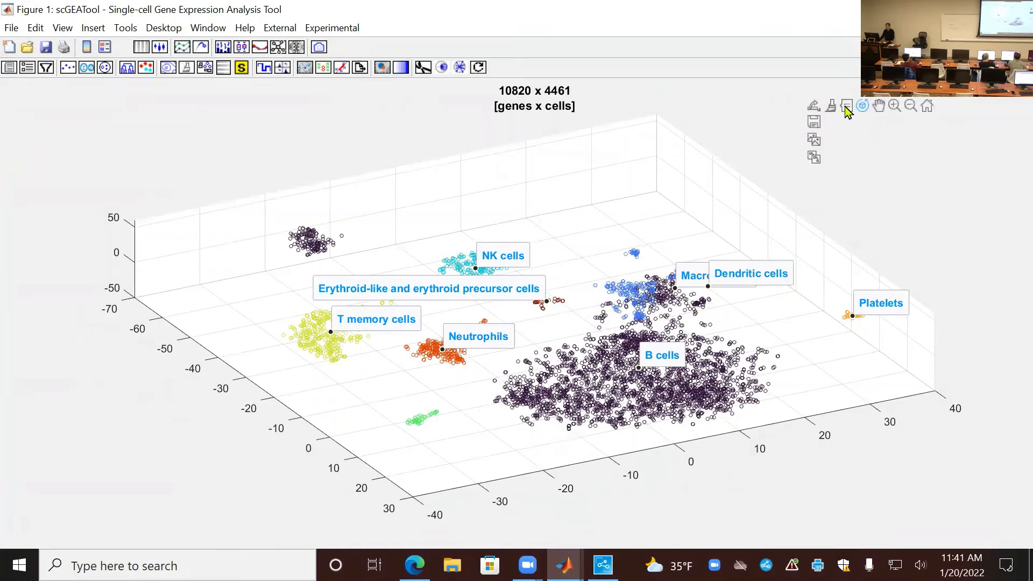
click(831, 106)
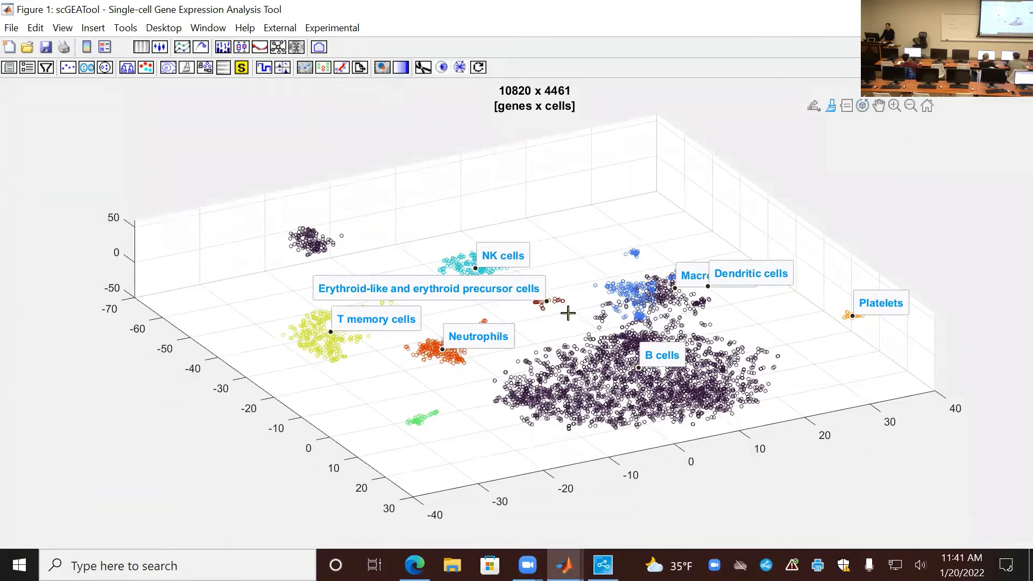
drag(568, 313, 519, 283)
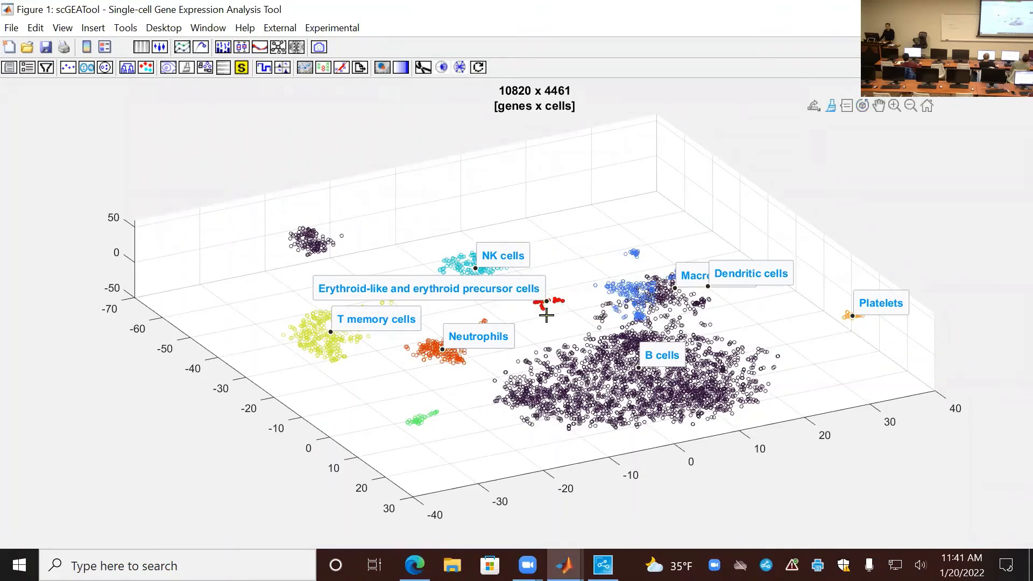
click(341, 68)
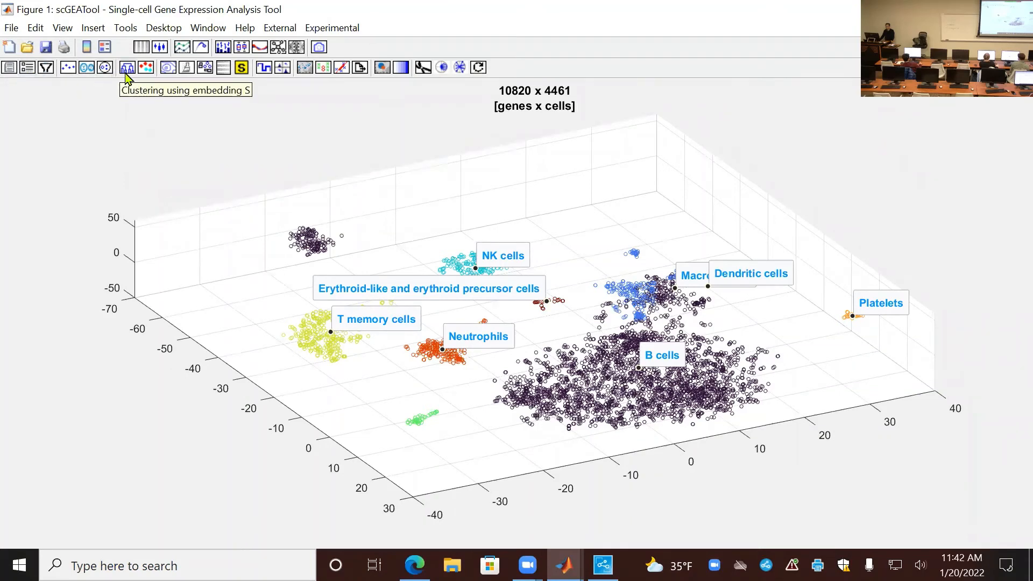
Extract the cells into a new figure by Cell Type, choosing every group from B cells to Neutrophils and leaving out the erythroid-like precursors.
click(323, 69)
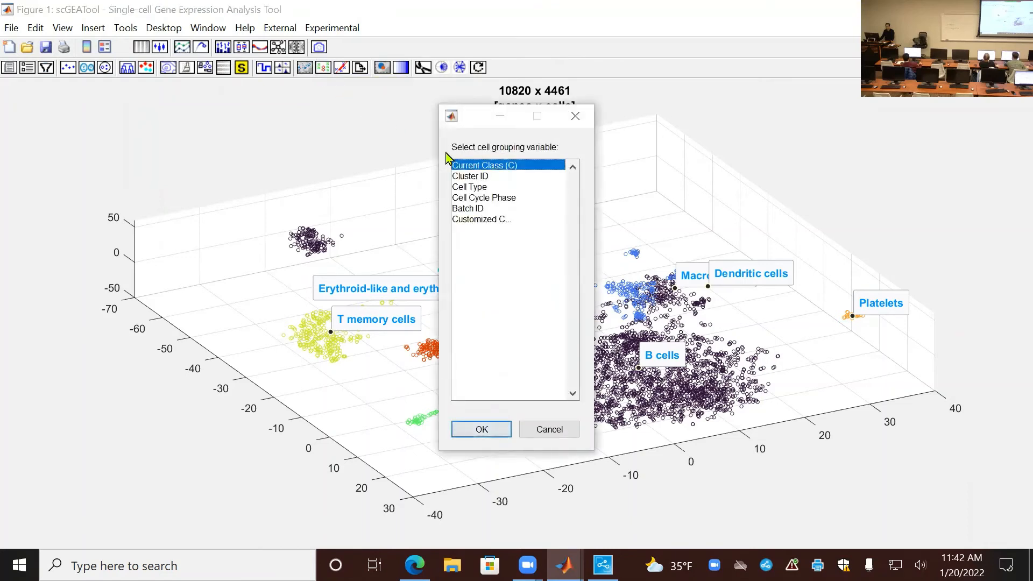
click(494, 189)
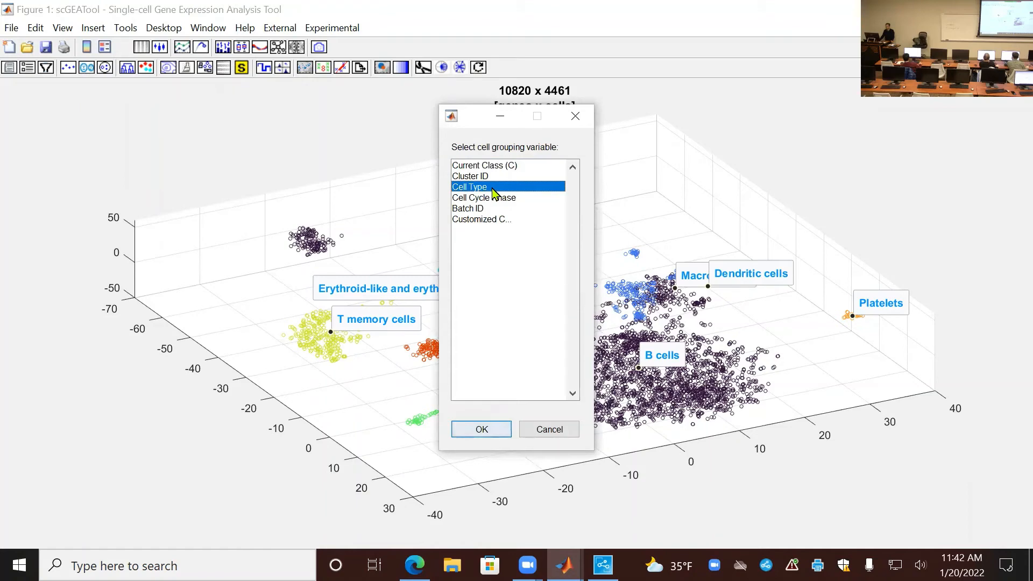
click(493, 430)
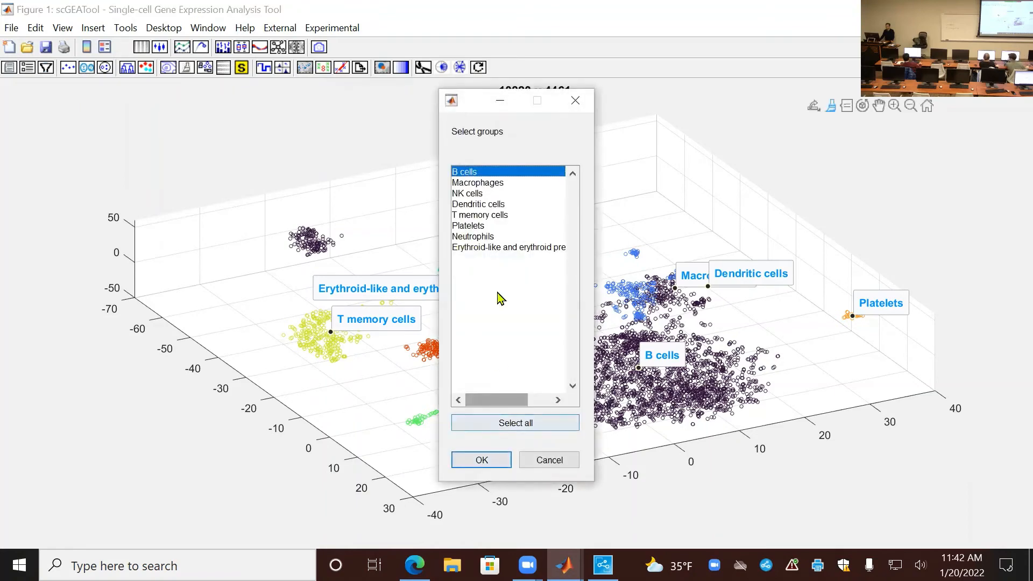
shift+click(476, 237)
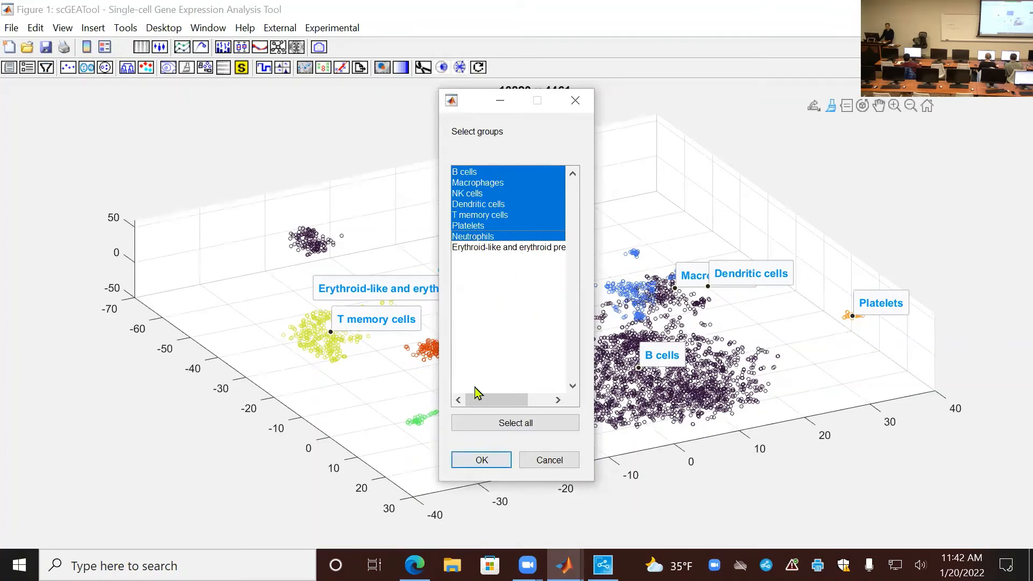
click(487, 466)
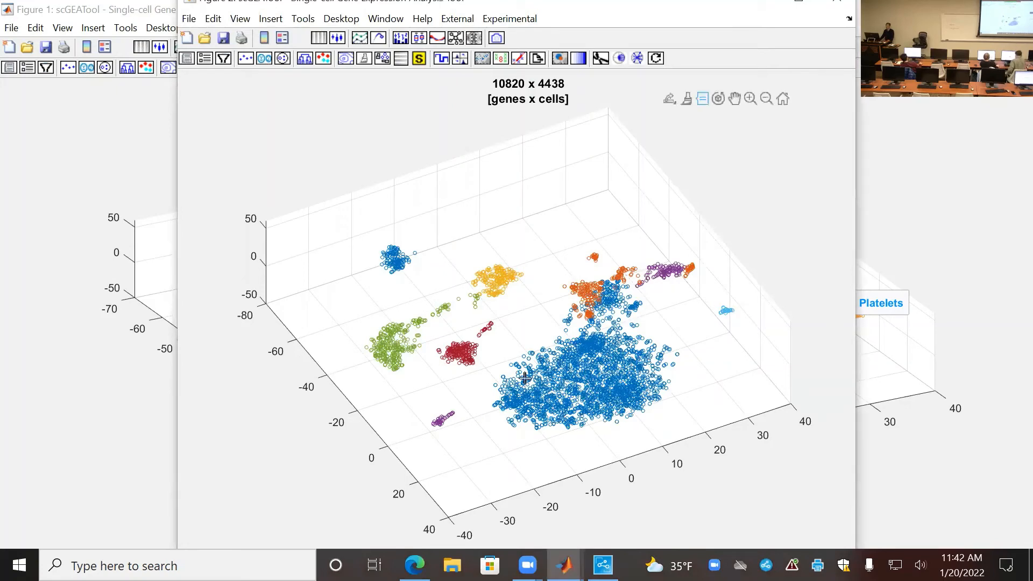
Label the groups in the extracted dataset by Cell Type with text, and rotate the plot to view the labels.
click(717, 100)
drag(681, 317, 257, 91)
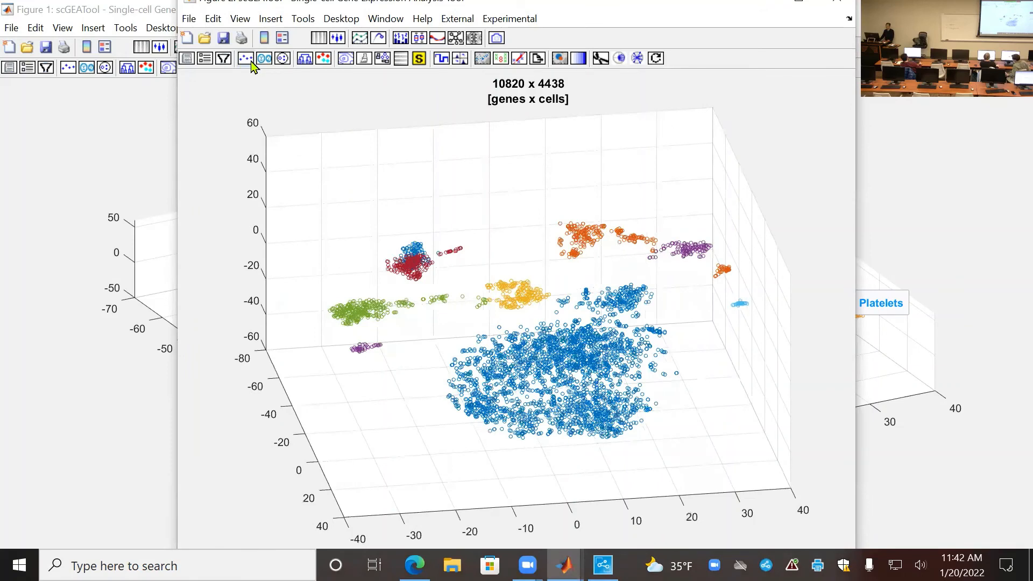
click(251, 61)
click(479, 189)
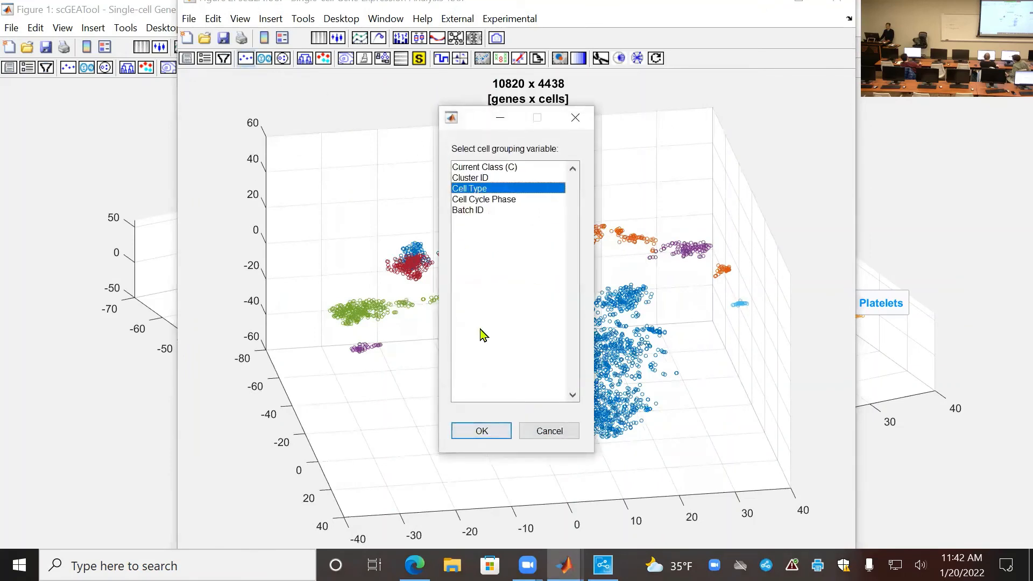
click(489, 437)
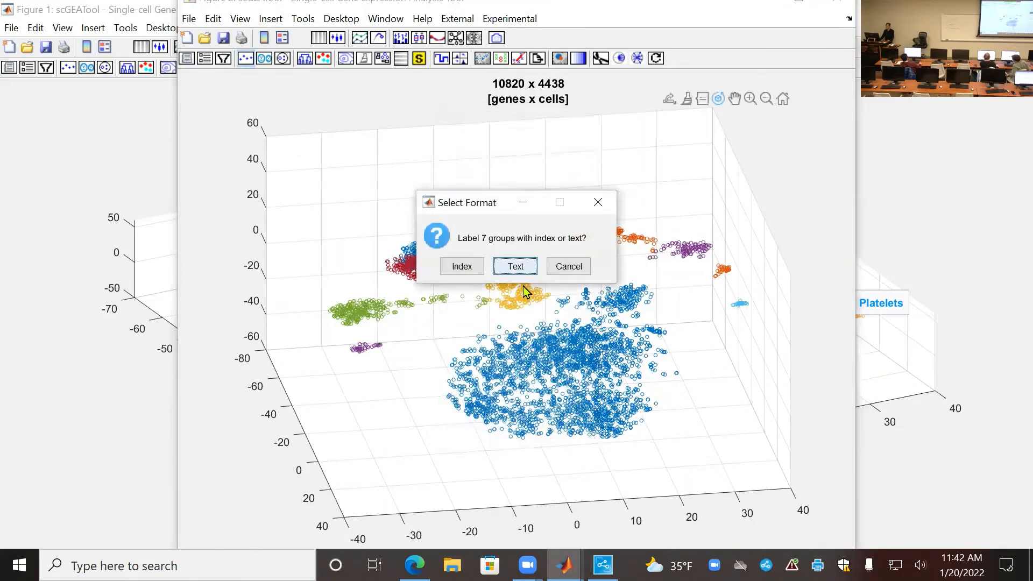
click(516, 261)
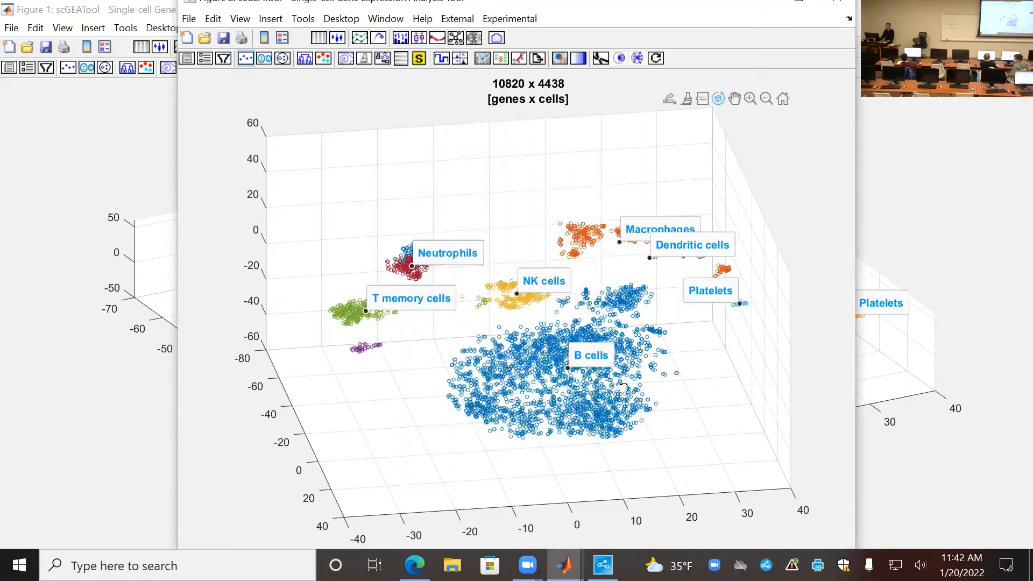
drag(639, 396, 638, 334)
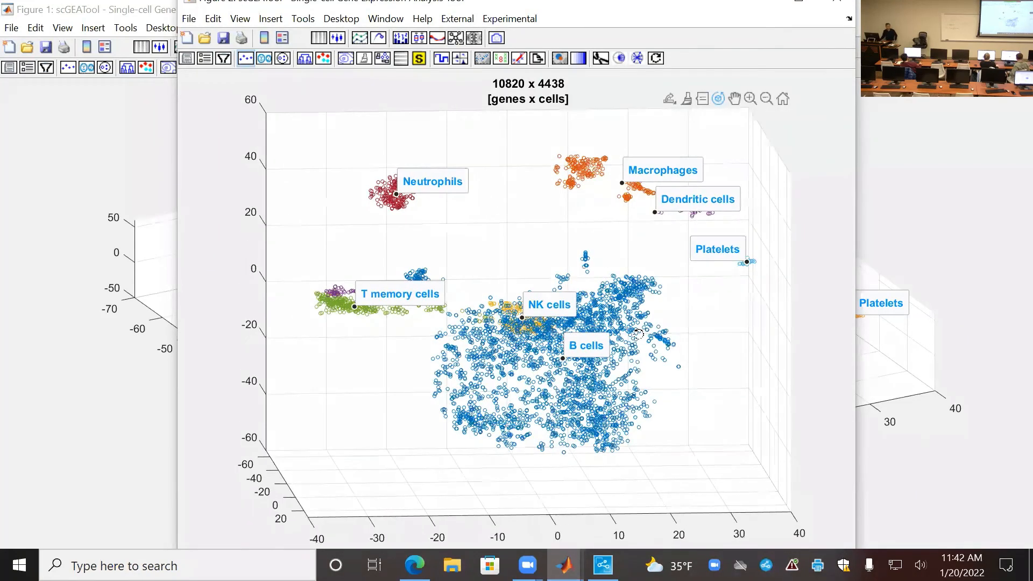
drag(647, 378, 634, 374)
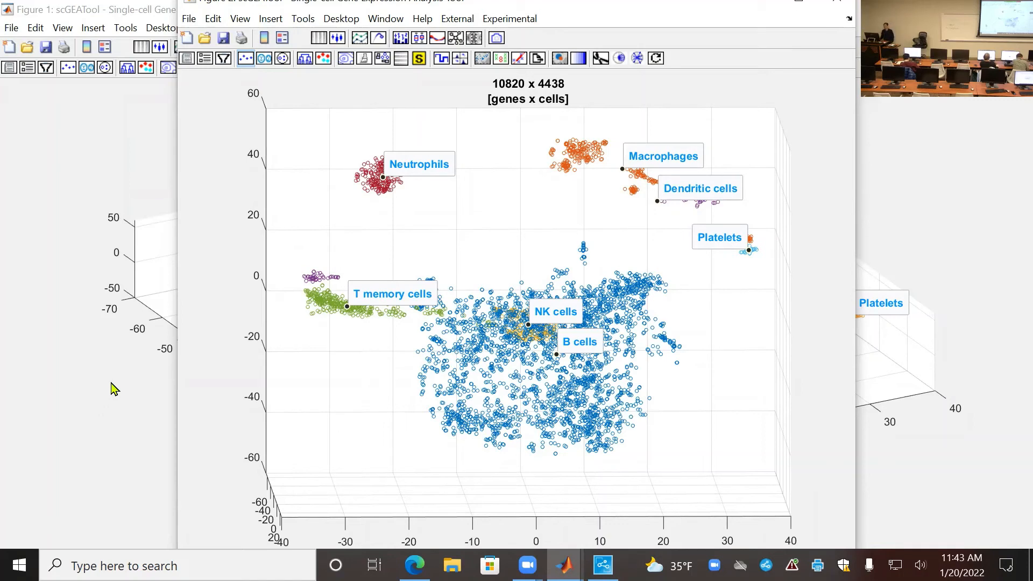
Export the extracted dataset as a MAT file named mydataset1 in the MATLAB documents folder.
click(537, 58)
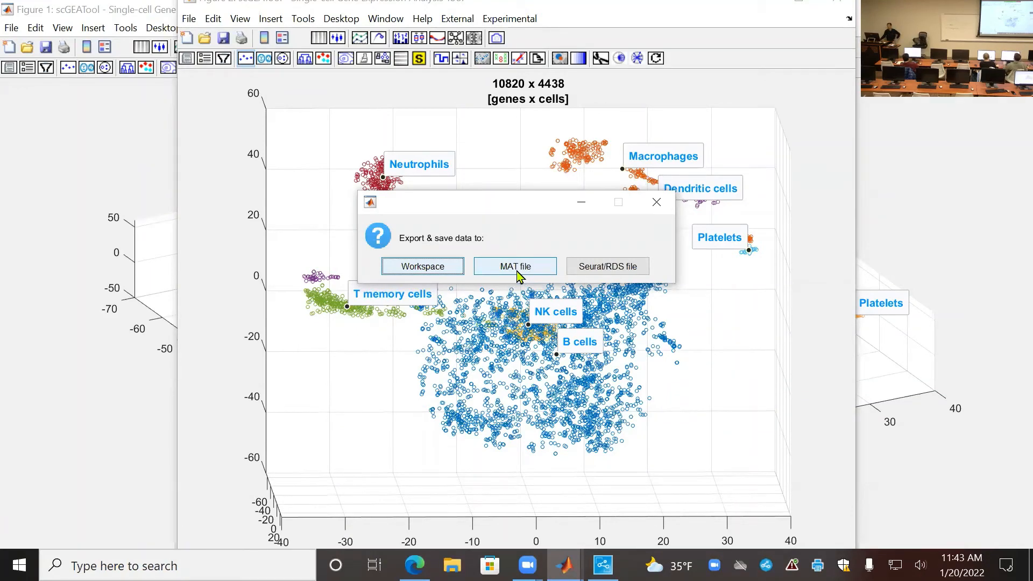
click(518, 276)
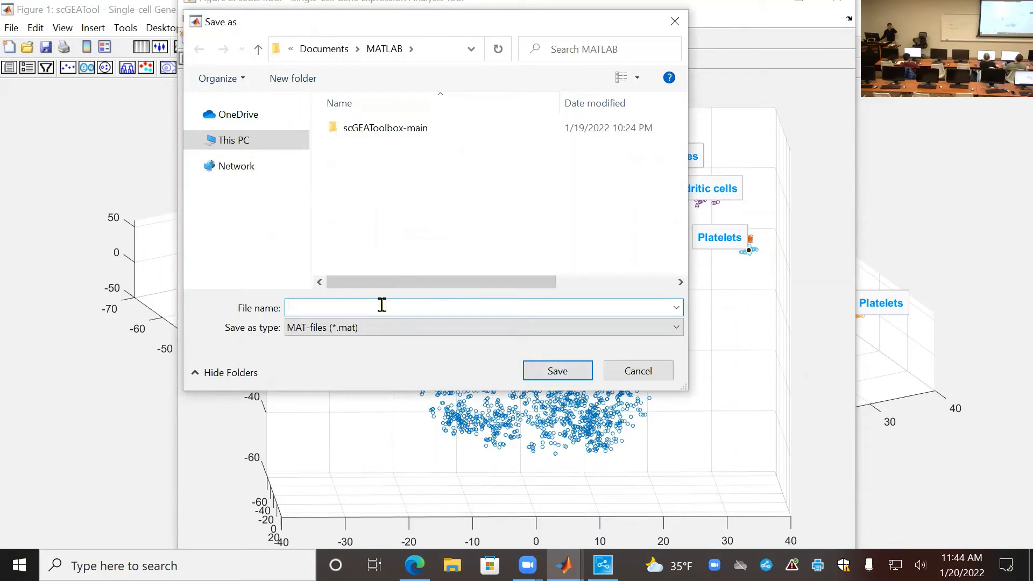
text(mydataset)
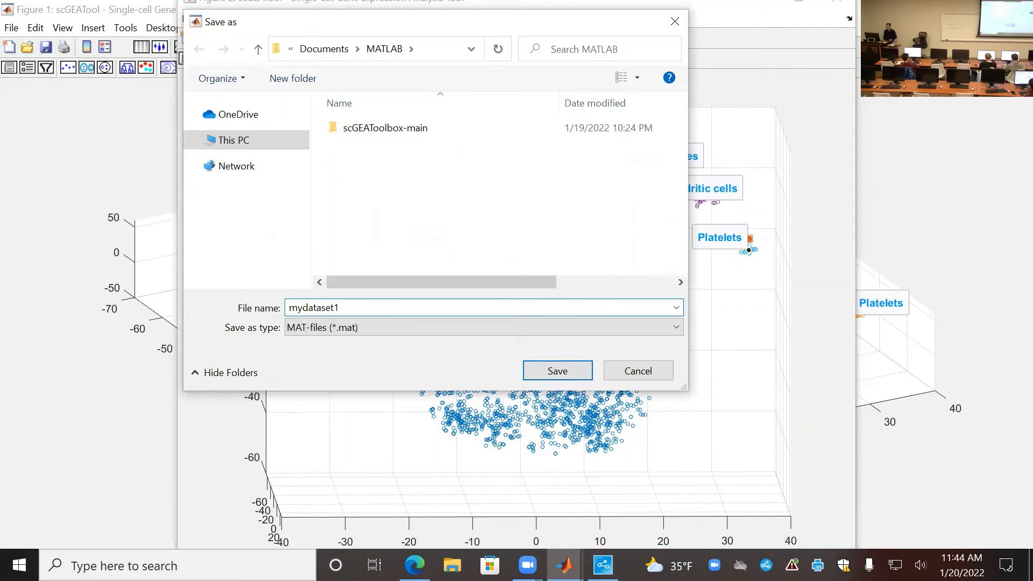
text(1)
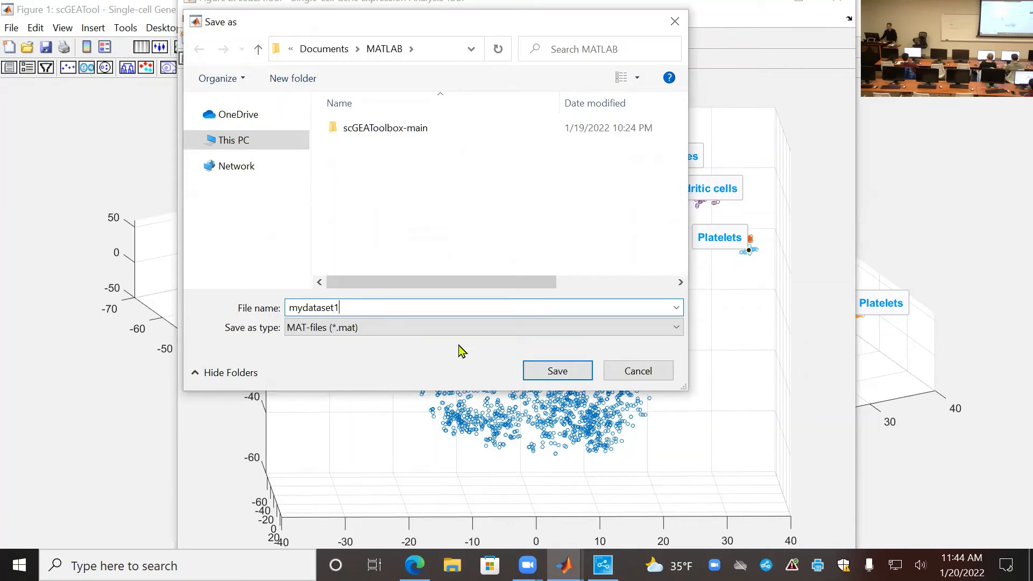
click(557, 373)
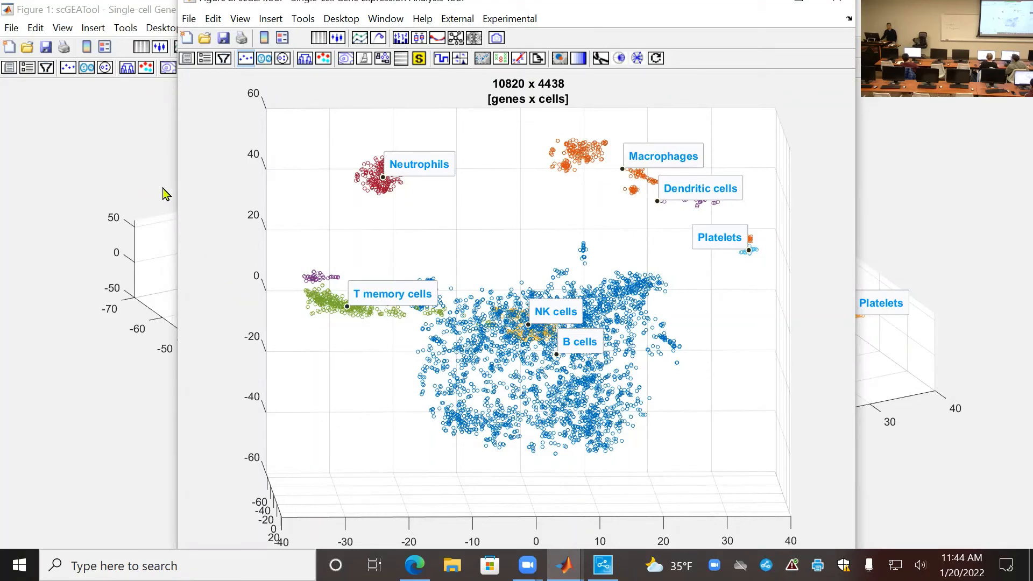
Close both scGEATool figures without saving the SCE and return to the MATLAB Command Window.
click(189, 19)
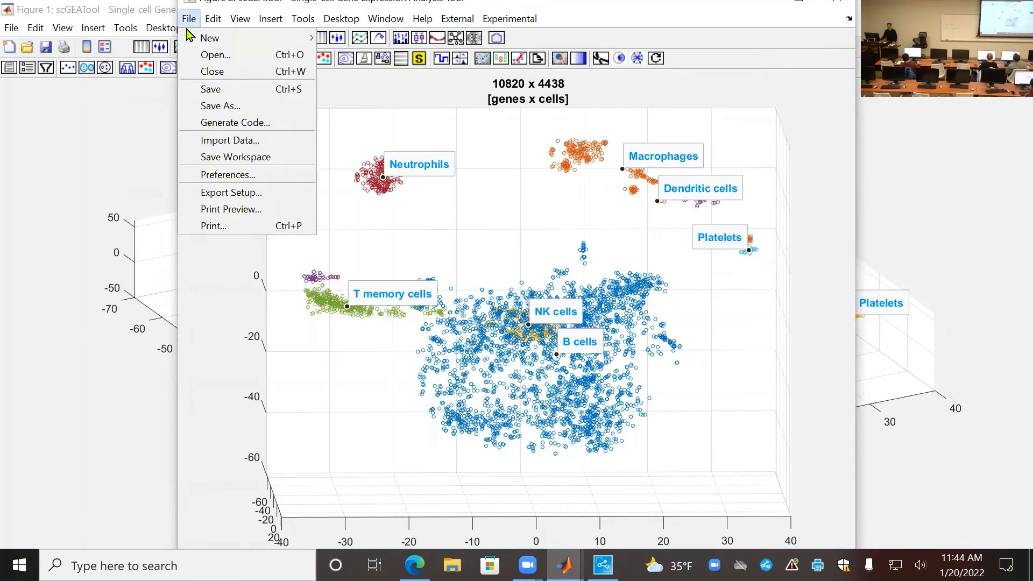
click(215, 74)
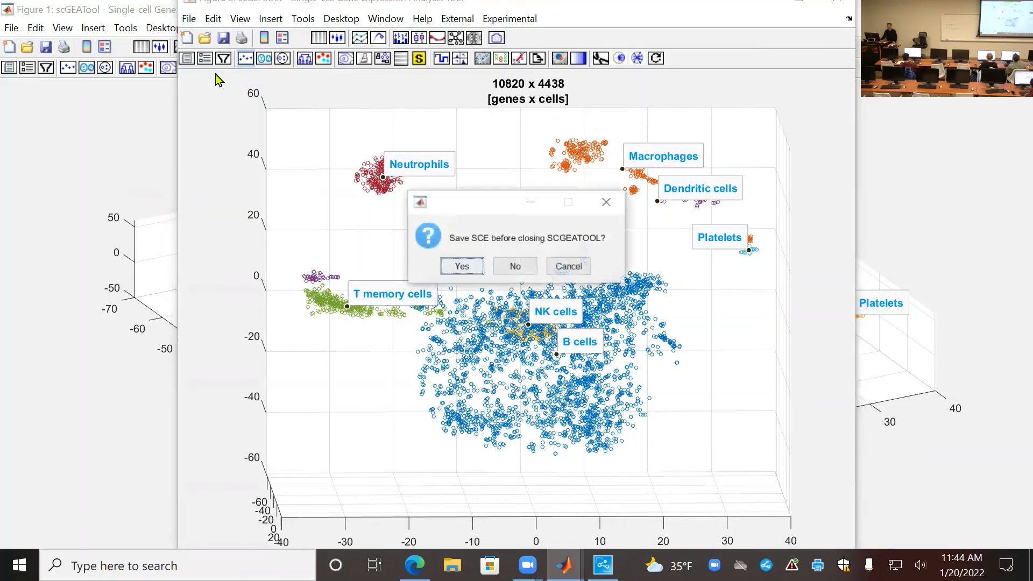
click(522, 272)
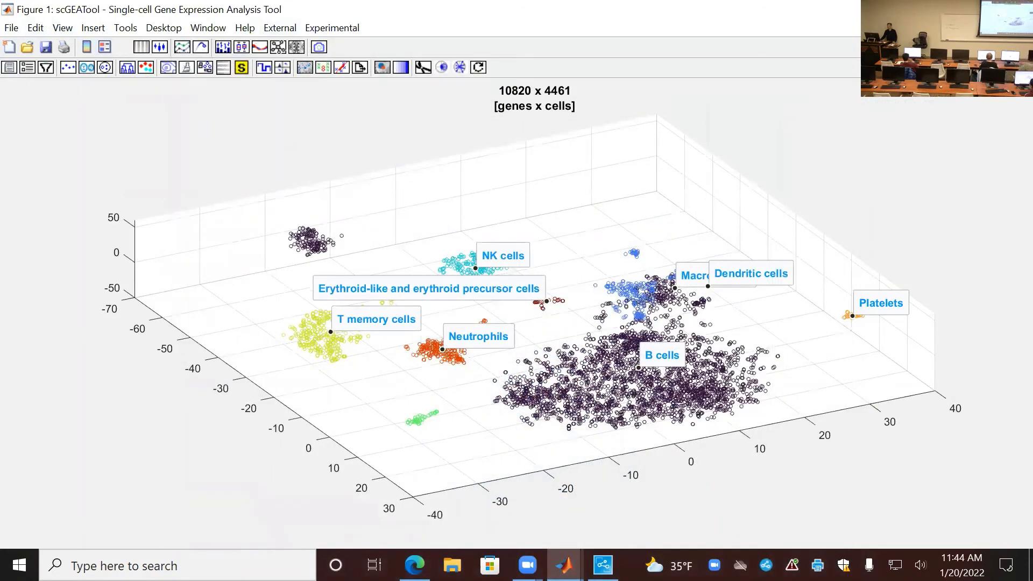
click(1015, 9)
click(514, 268)
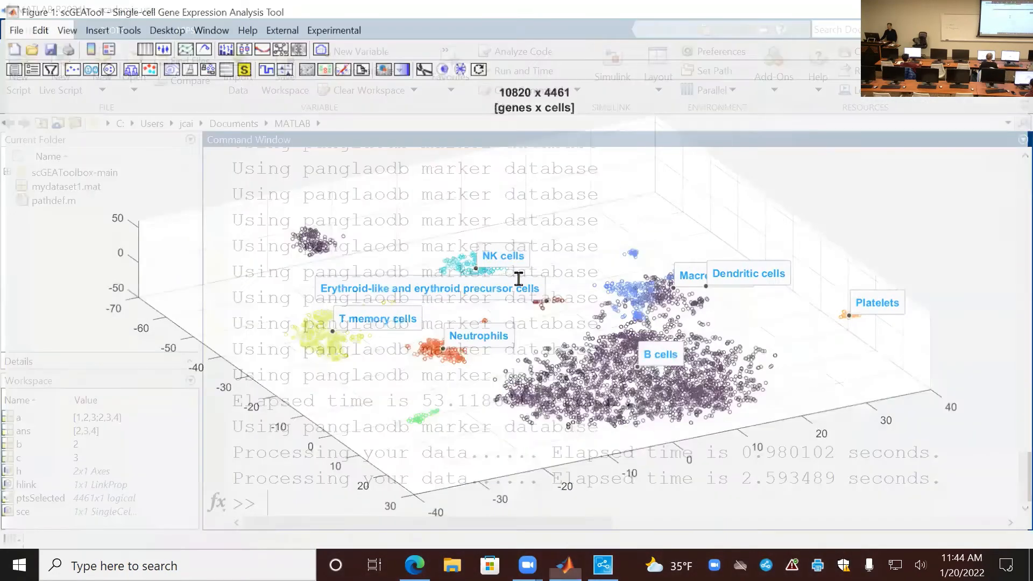
click(624, 346)
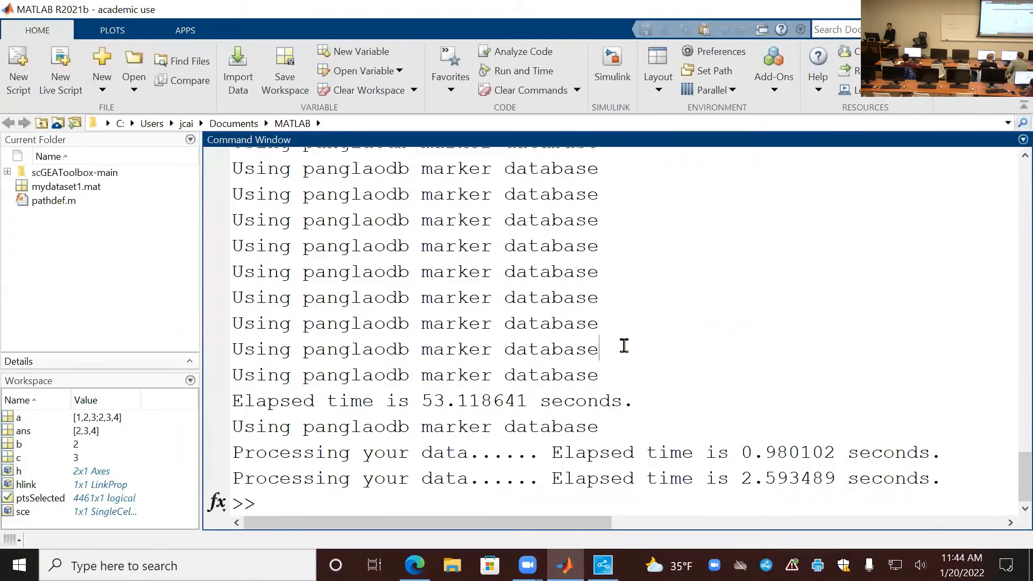
Clear the Command Window and remove all variables from the workspace with clc and clear all.
text(clc)
key(Return)
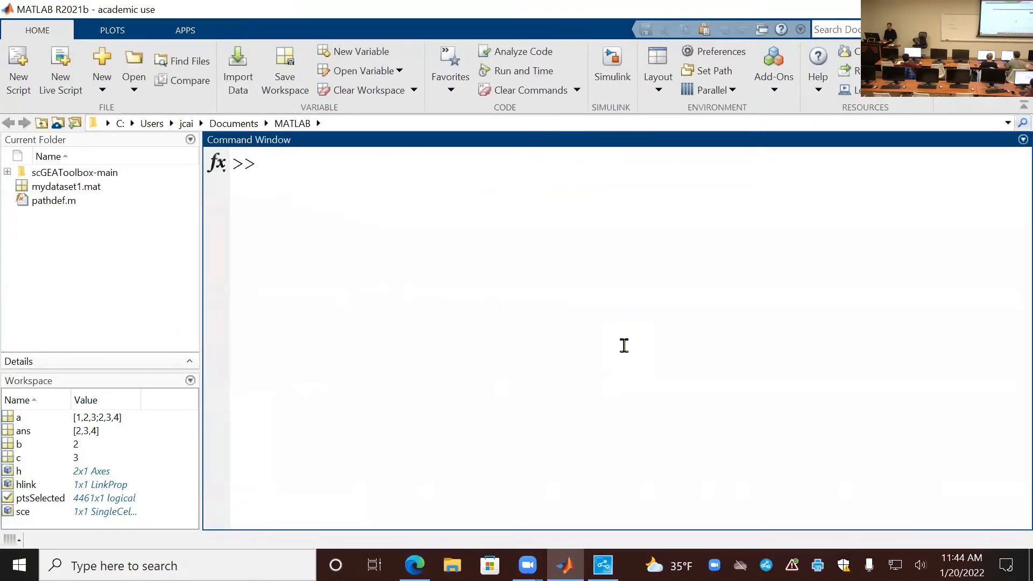
text(clear all)
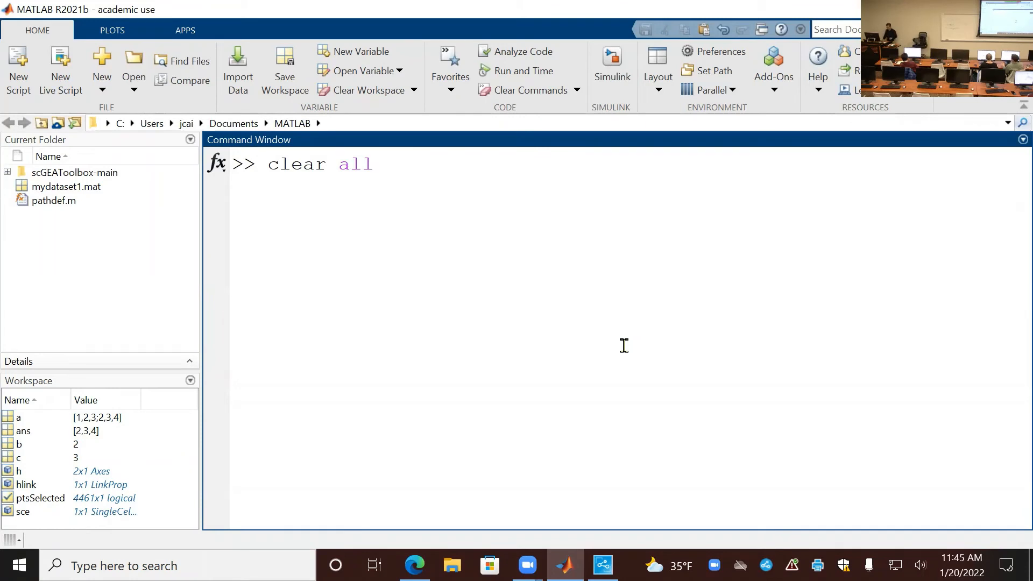
key(Return)
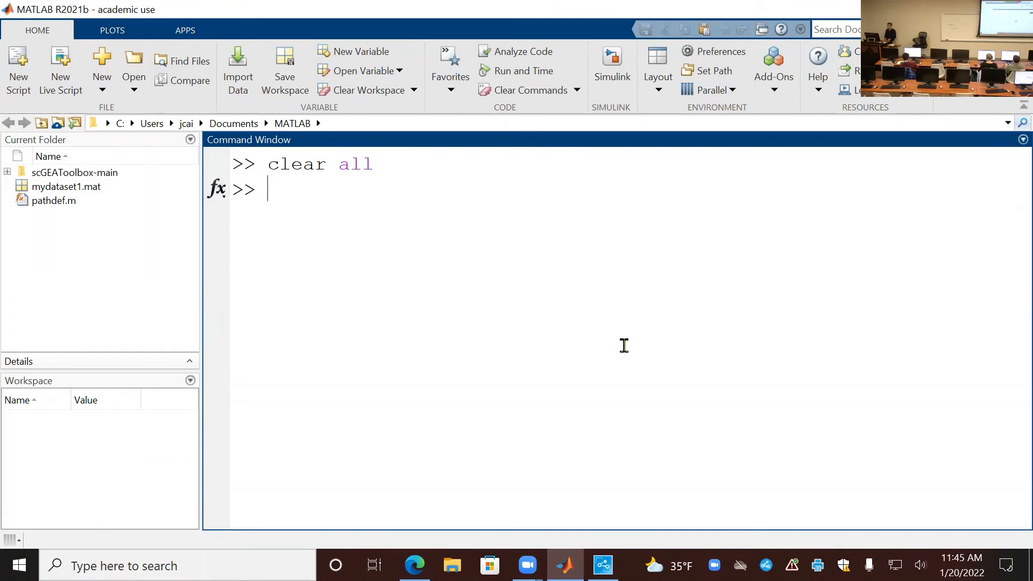
text(clc)
key(Return)
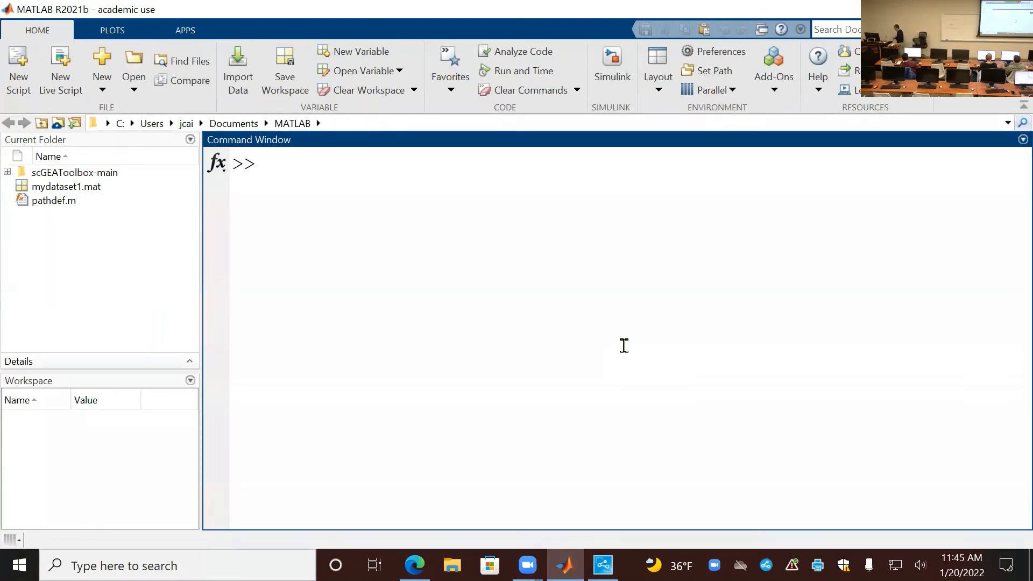
Load mydataset1.mat into the workspace from the Command Window.
text(1)
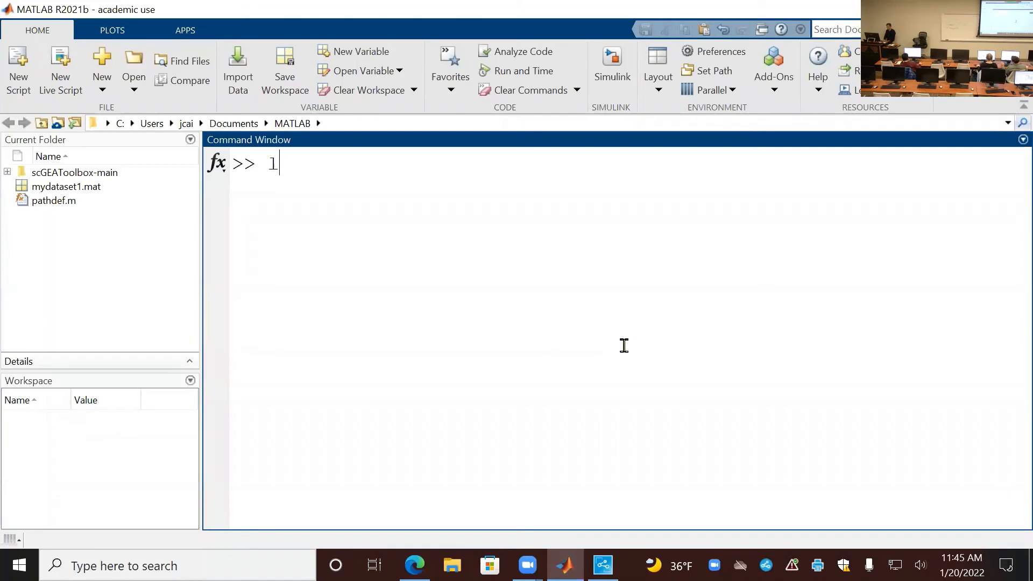
text(oad myd)
key(Tab)
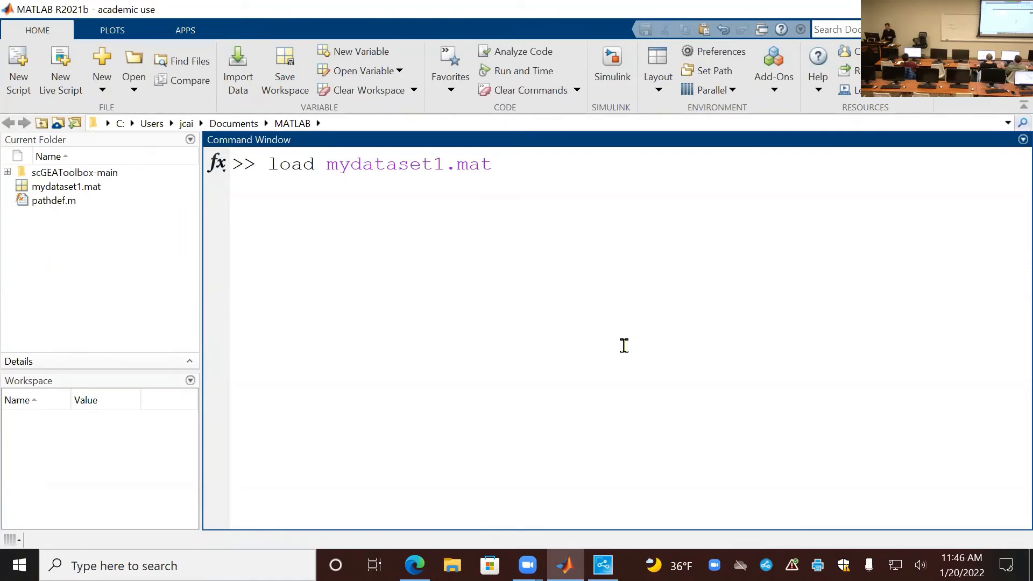
key(Return)
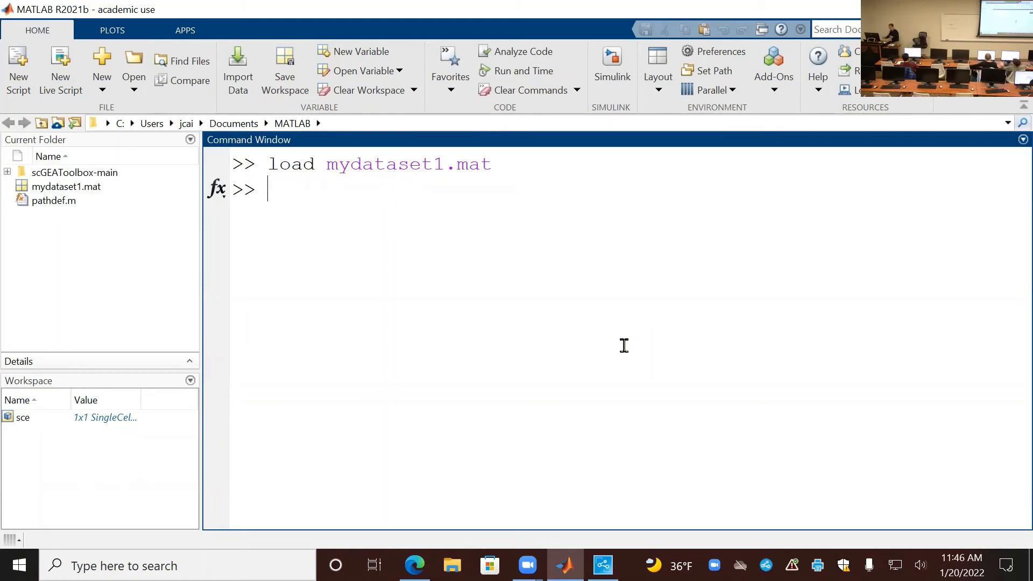
Open the sce variable to examine its properties, and close its variable view.
click(23, 421)
double_click(22, 420)
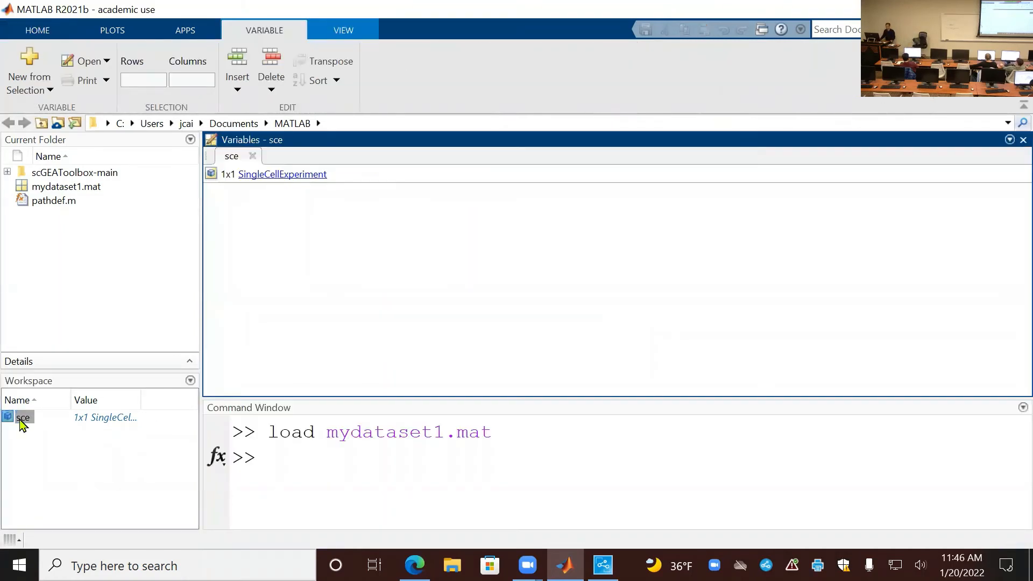
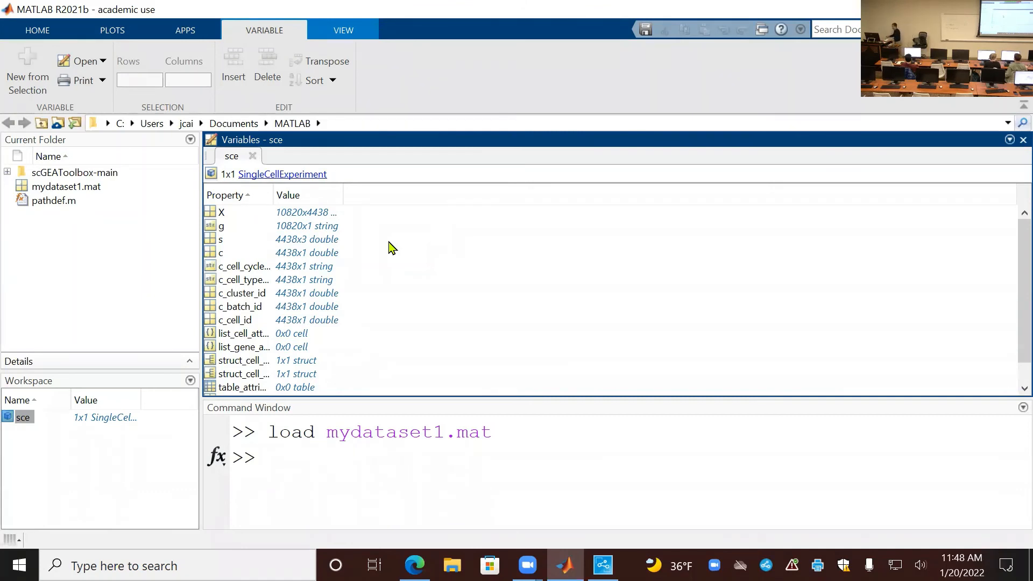
click(252, 157)
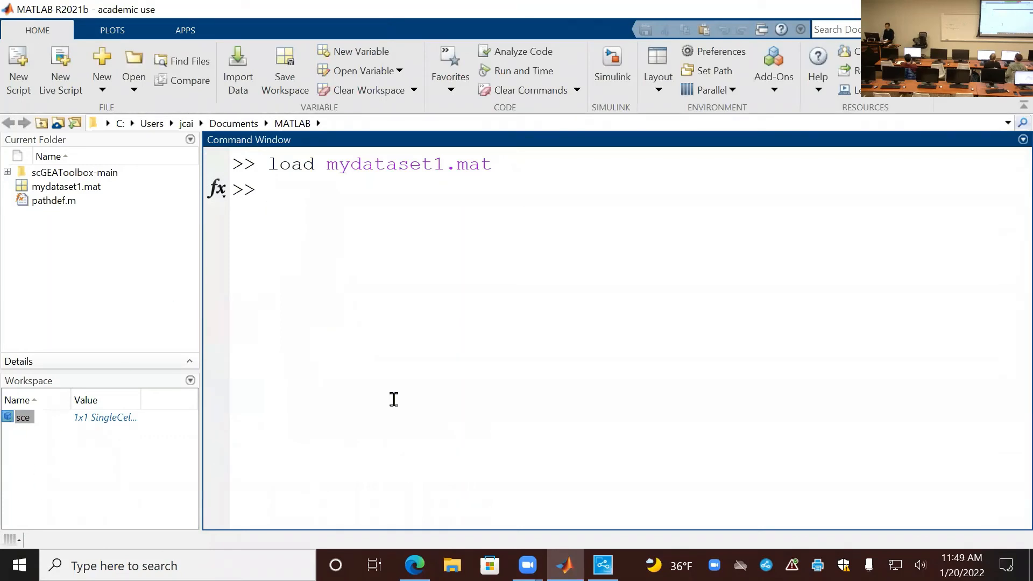
Display sce in the Command Window and review its full property list.
text(sce)
key(Return)
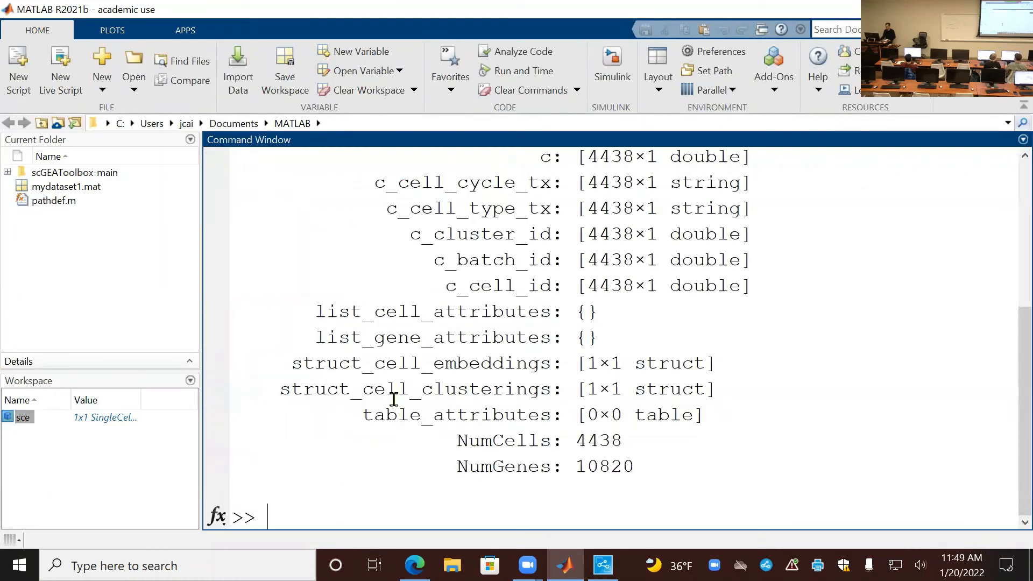
scroll(394, 399, up, 3)
scroll(394, 399, down, 1)
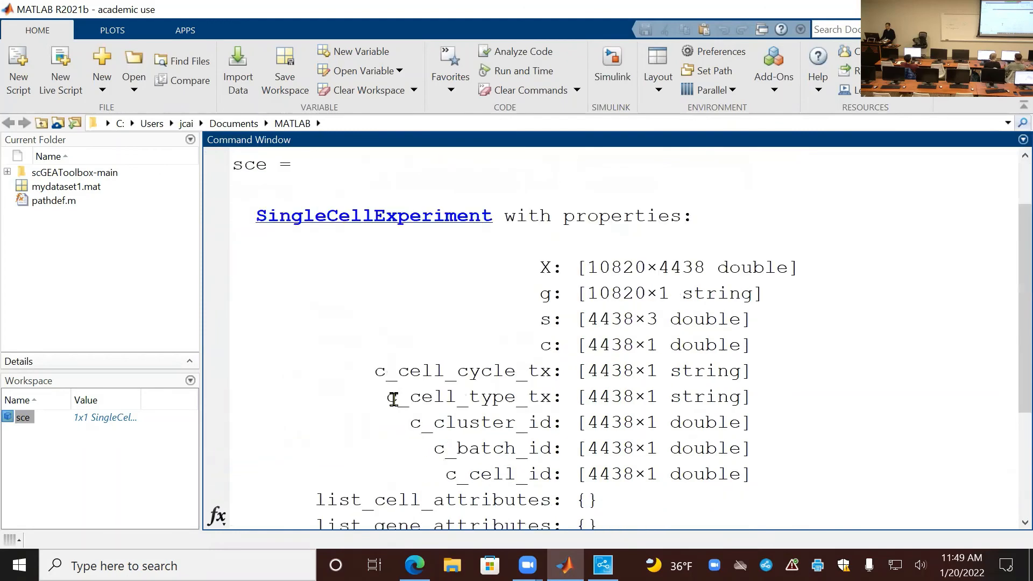
scroll(393, 400, up, 1)
scroll(394, 399, down, 3)
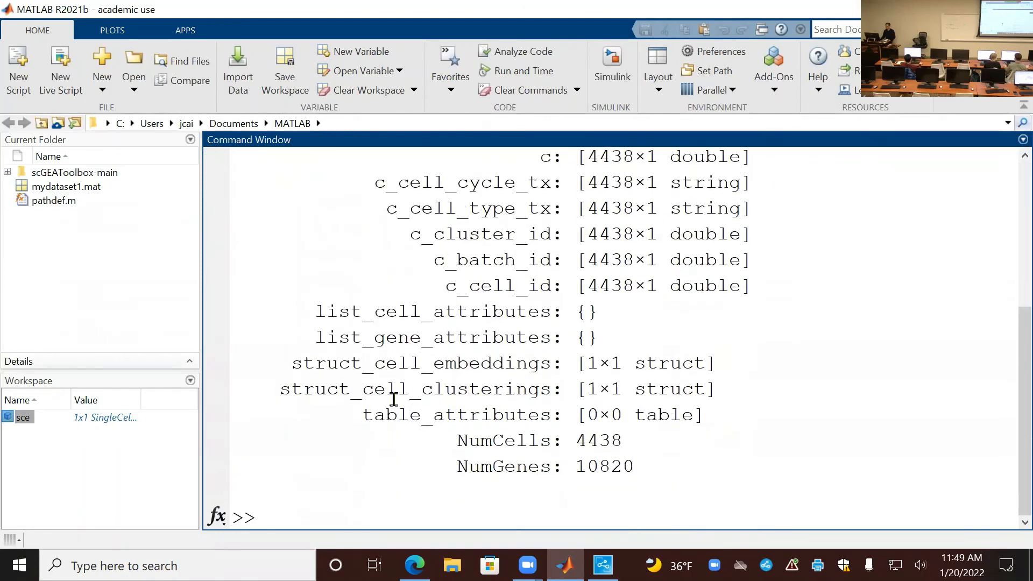
Enter scgeatool(sce) at the prompt without running it, and set the desktop code font size to 24.
text(scgeatool)
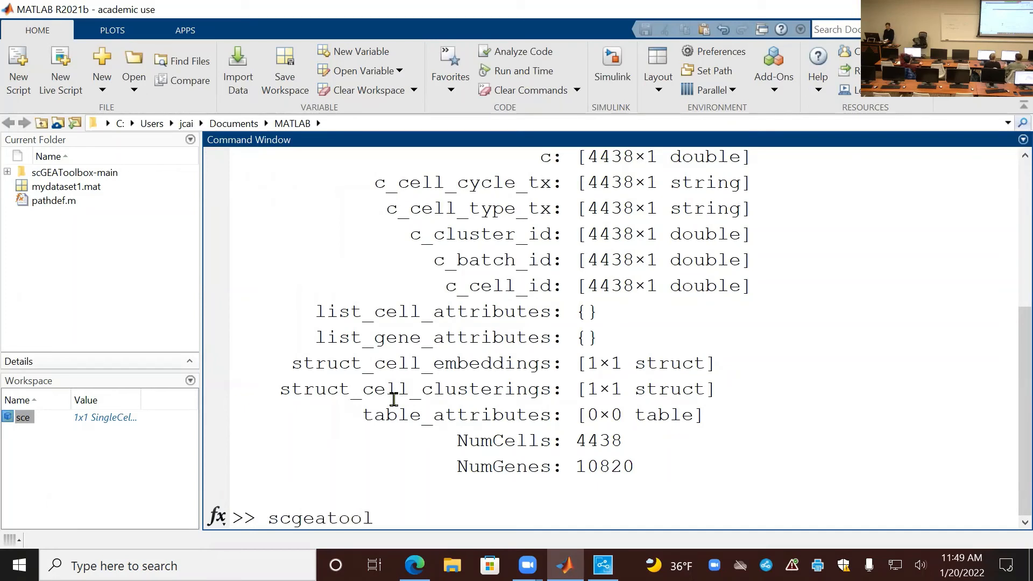
text((sce))
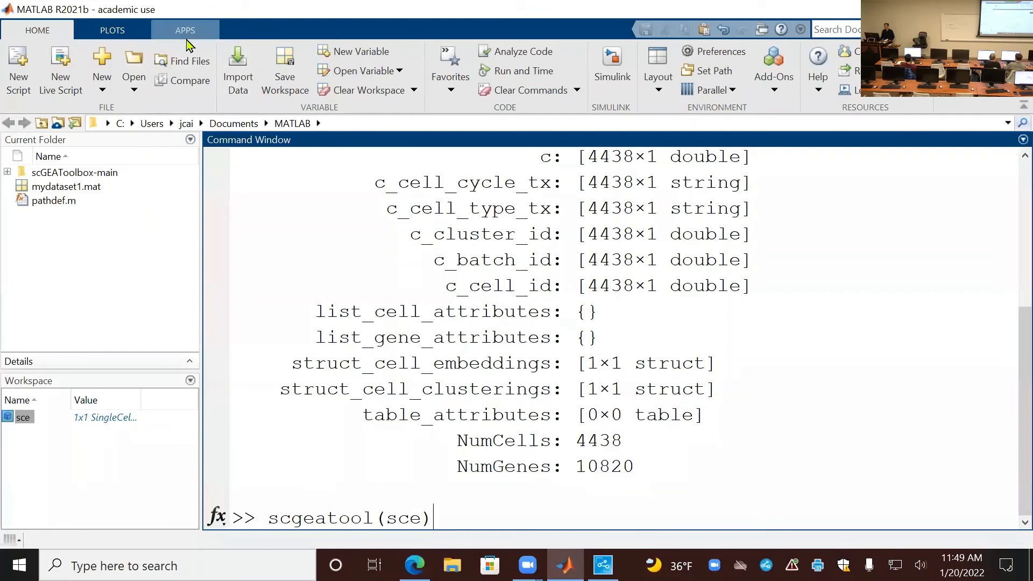
click(713, 53)
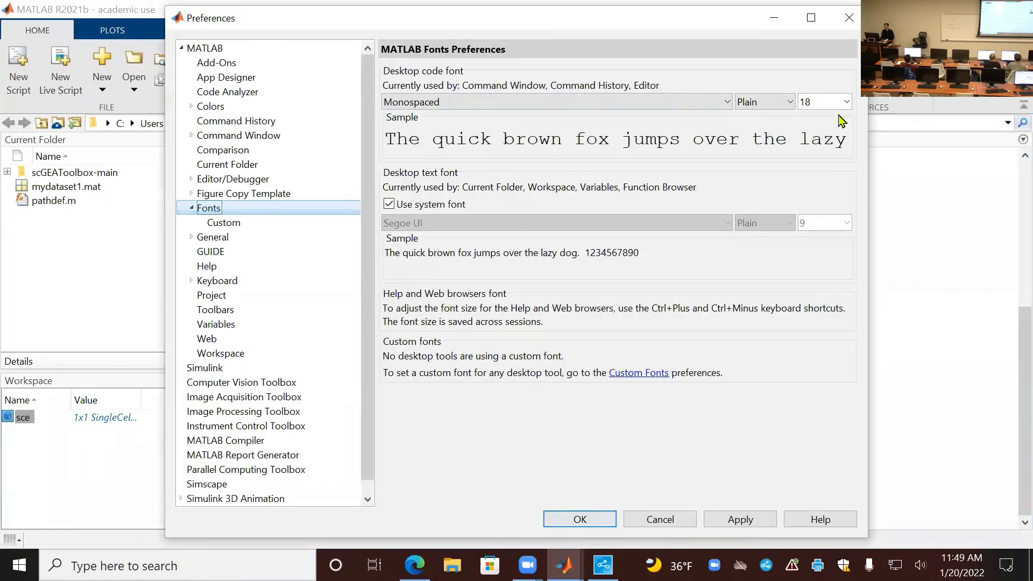
click(844, 105)
click(827, 191)
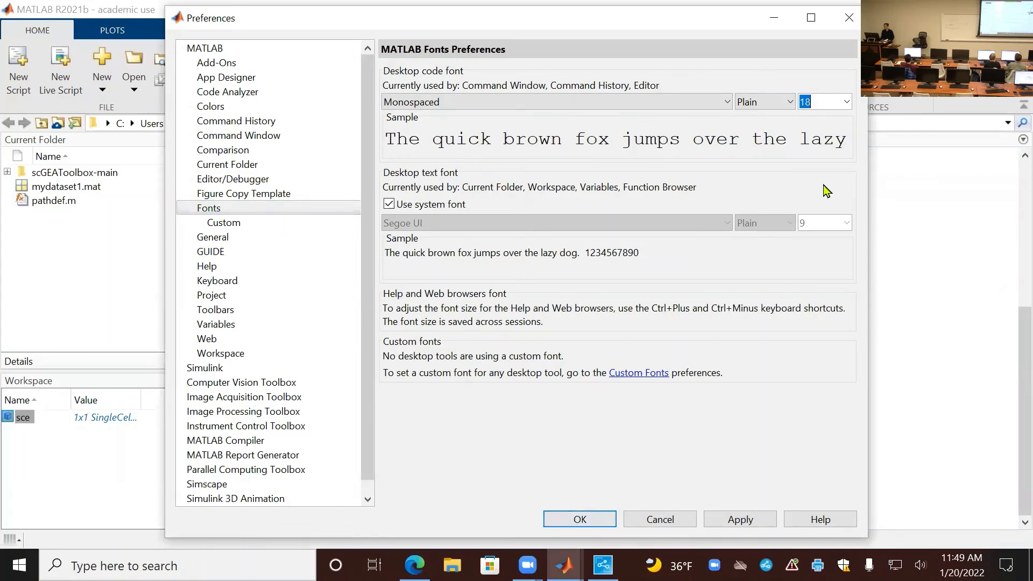
click(722, 521)
click(580, 519)
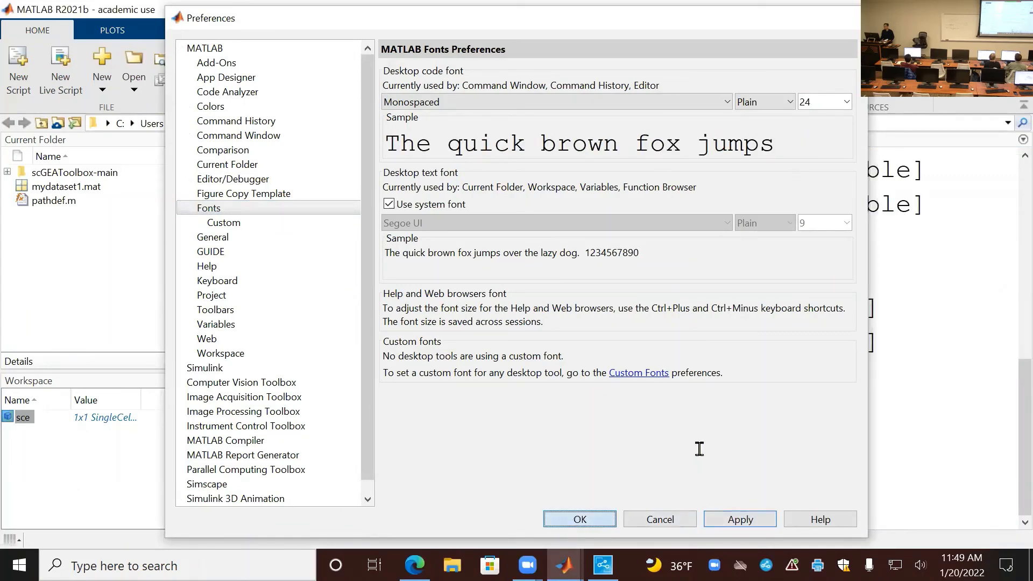
Remove the (sce) argument, run scgeatool on its own, and cancel the input data type selection.
drag(530, 511, 287, 511)
click(576, 511)
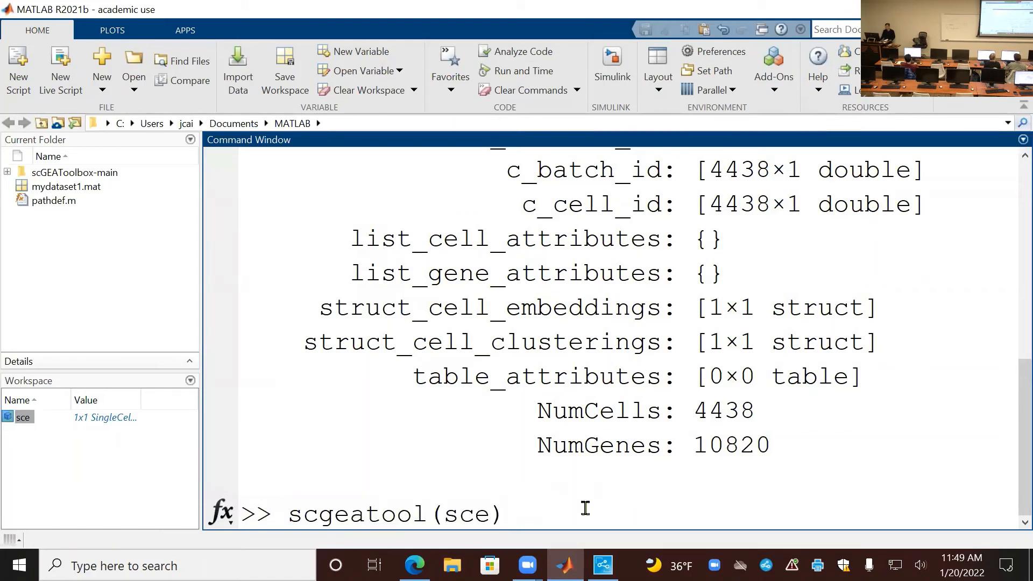
key(shift+Left)
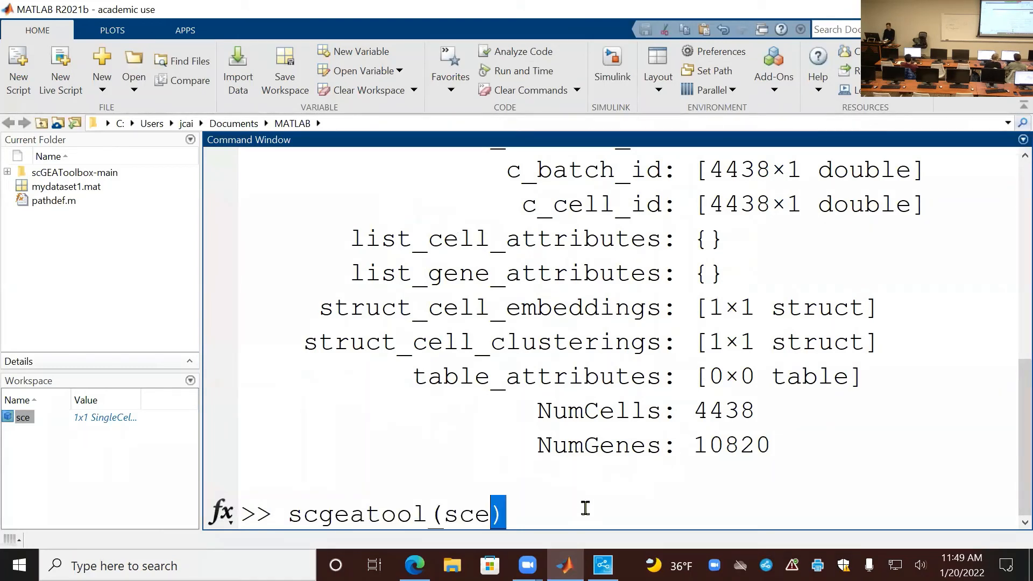
key(shift+Left)
key(shift+Left)
key(shift+Left)
key(shift+Left)
key(BackSpace)
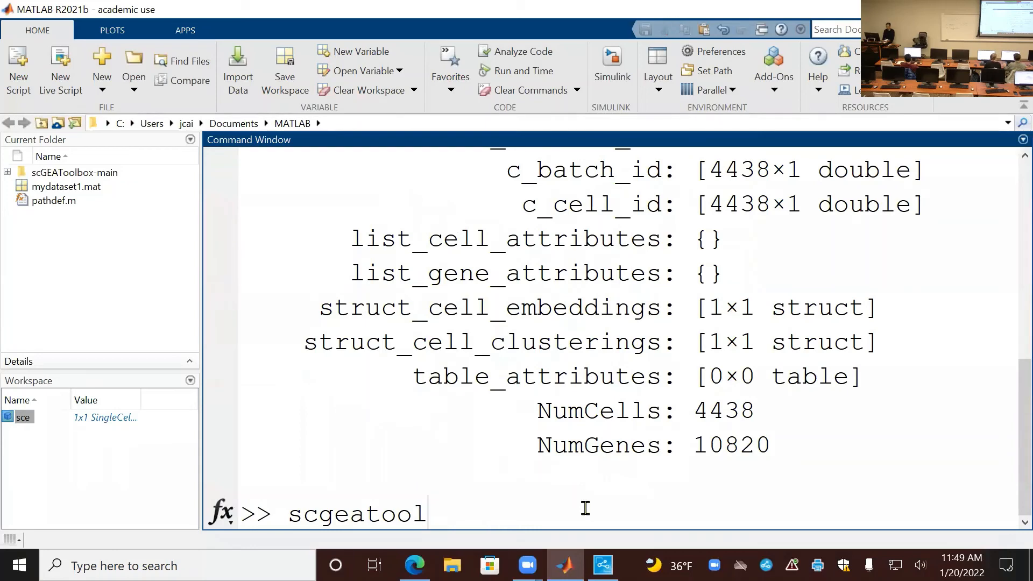
key(Return)
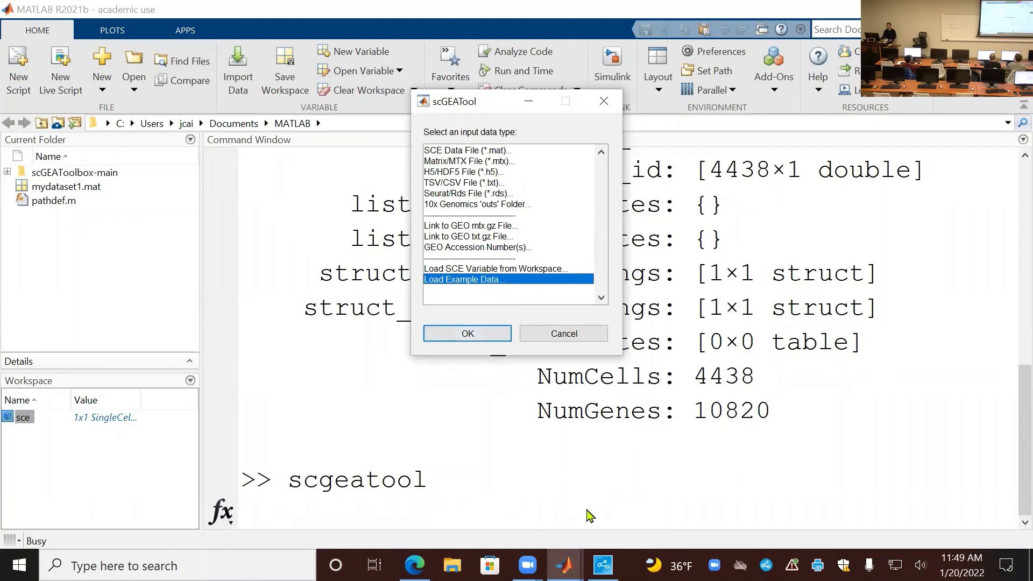
click(584, 340)
Recall the scgeatool command, add the argument (sce), and run it to open the loaded dataset.
key(Up)
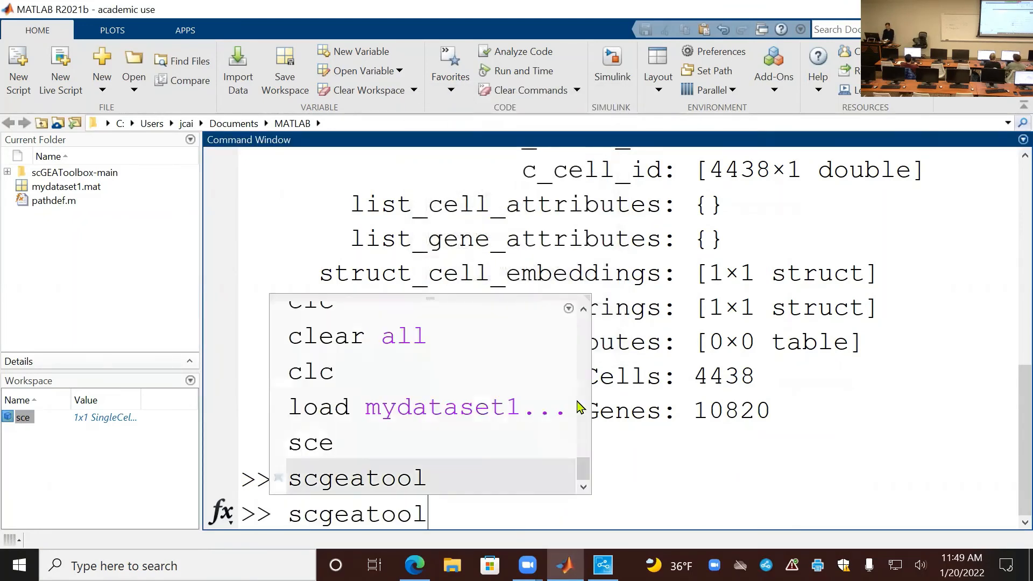
text((sce))
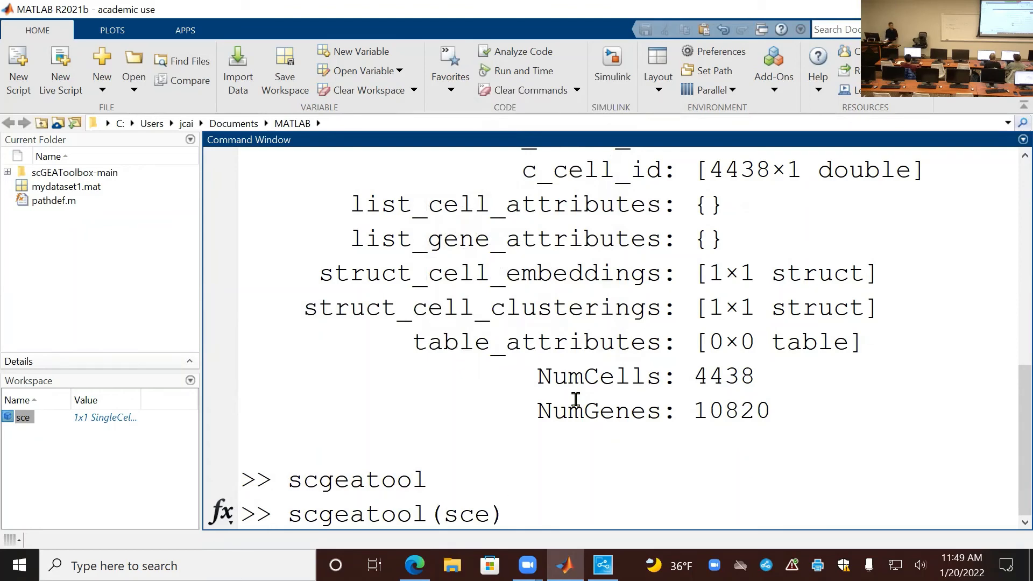
key(Return)
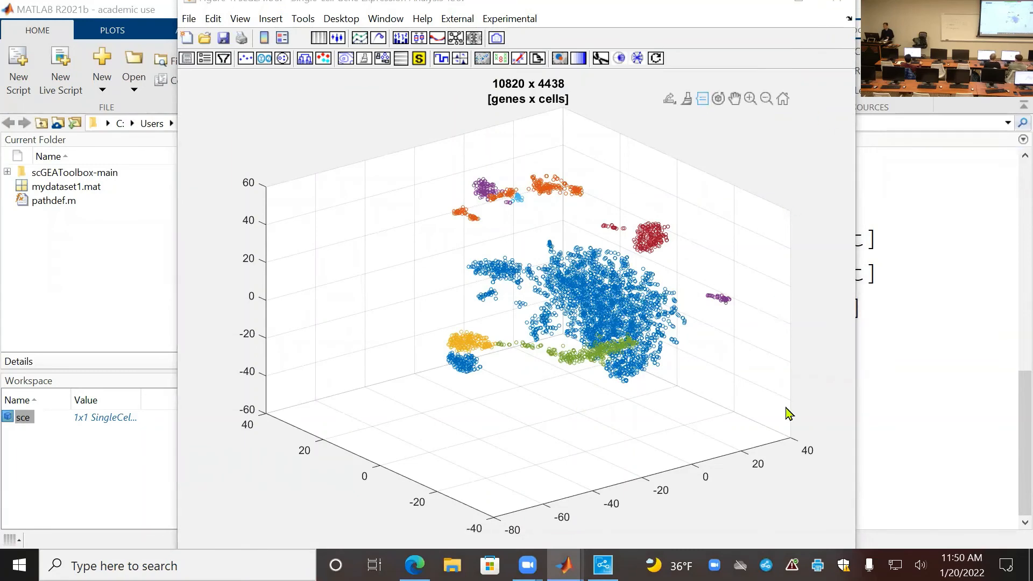
Return to the Command Window and run scgeatool(sce) again to open another figure of the dataset.
click(107, 470)
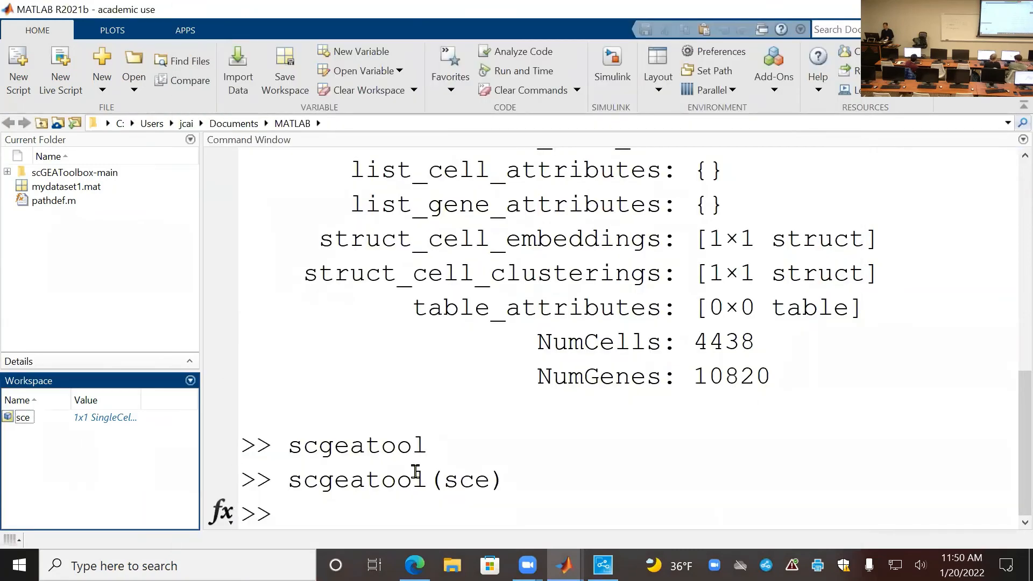
click(553, 487)
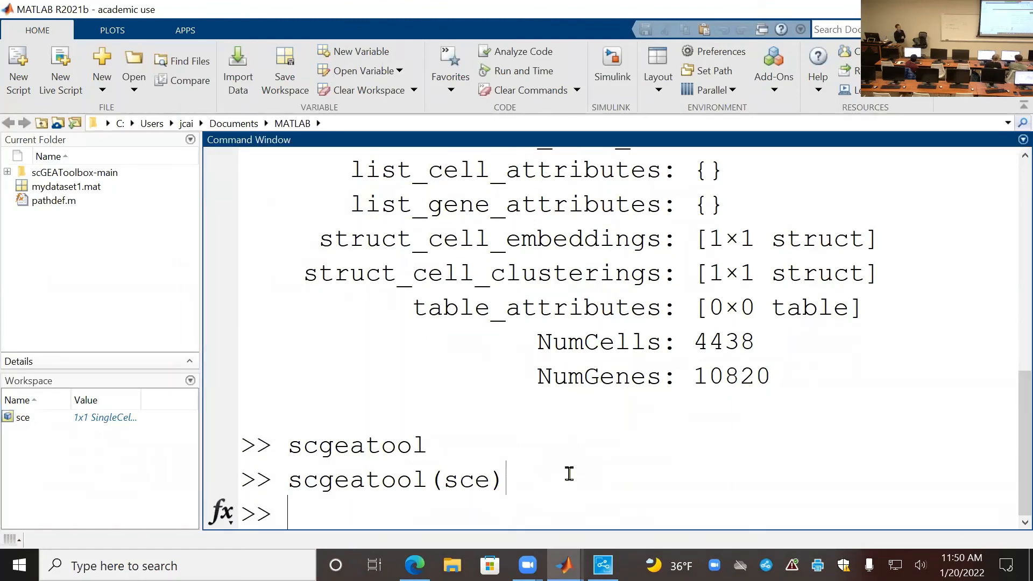
key(Up)
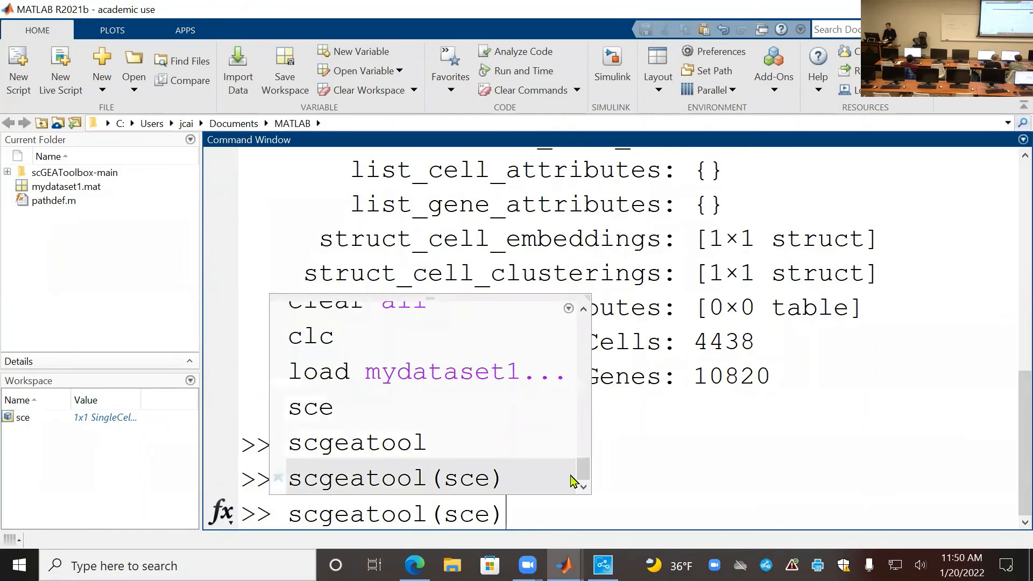
key(Return)
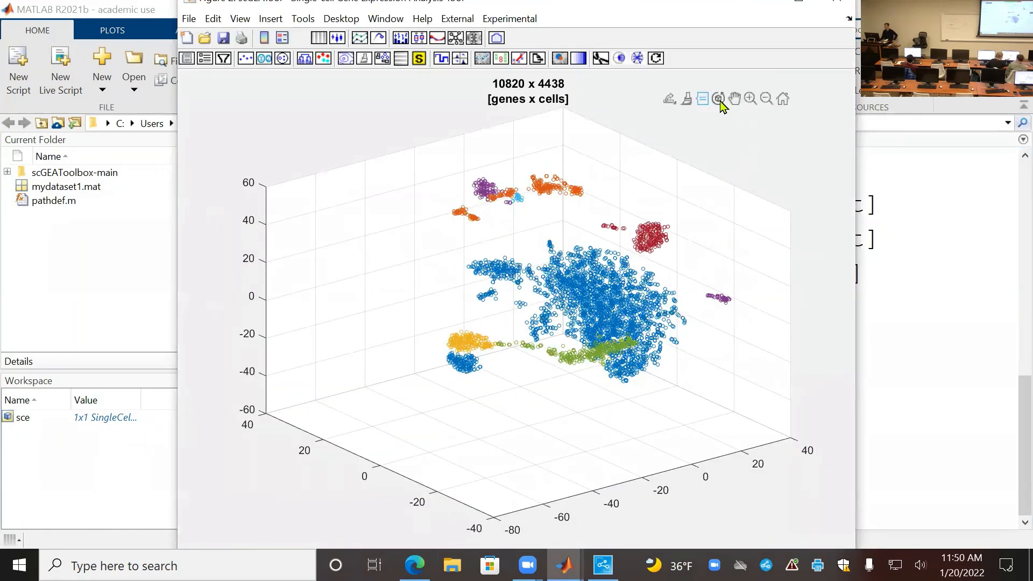
Rotate the 3D cell plot to separate the clusters, and label the groups by Cell Type with text.
click(718, 99)
drag(650, 261, 480, 269)
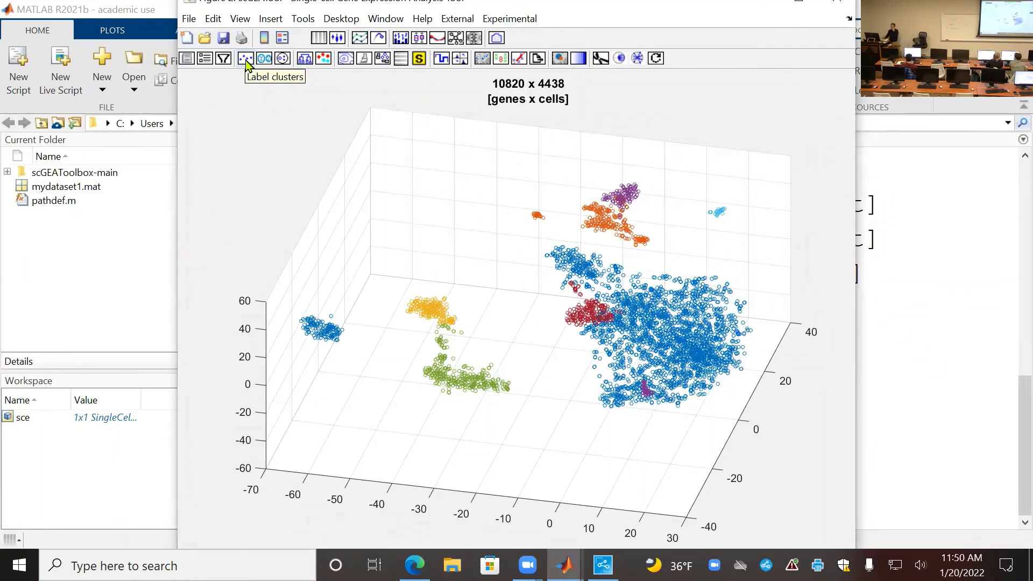
click(246, 60)
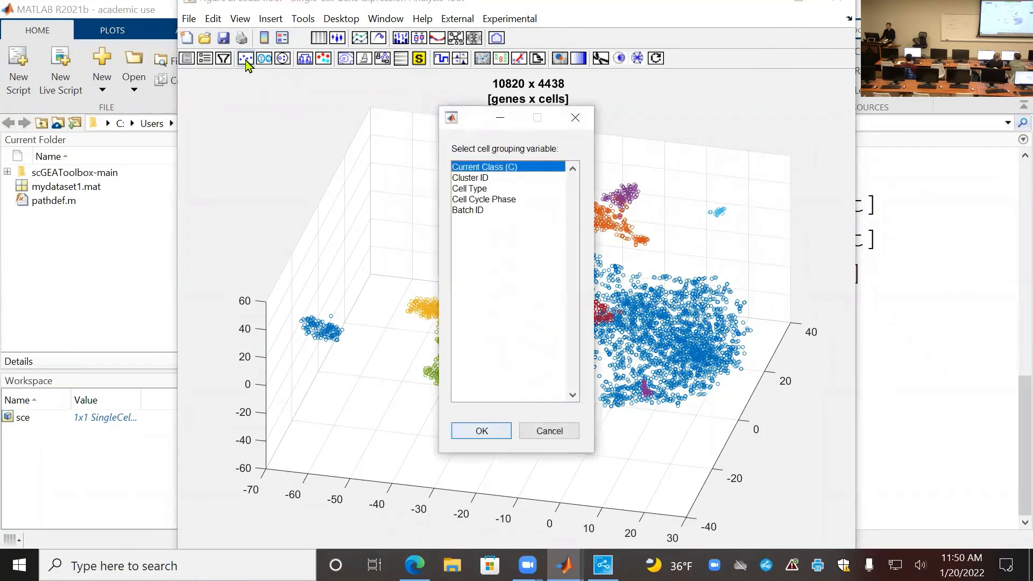
click(482, 190)
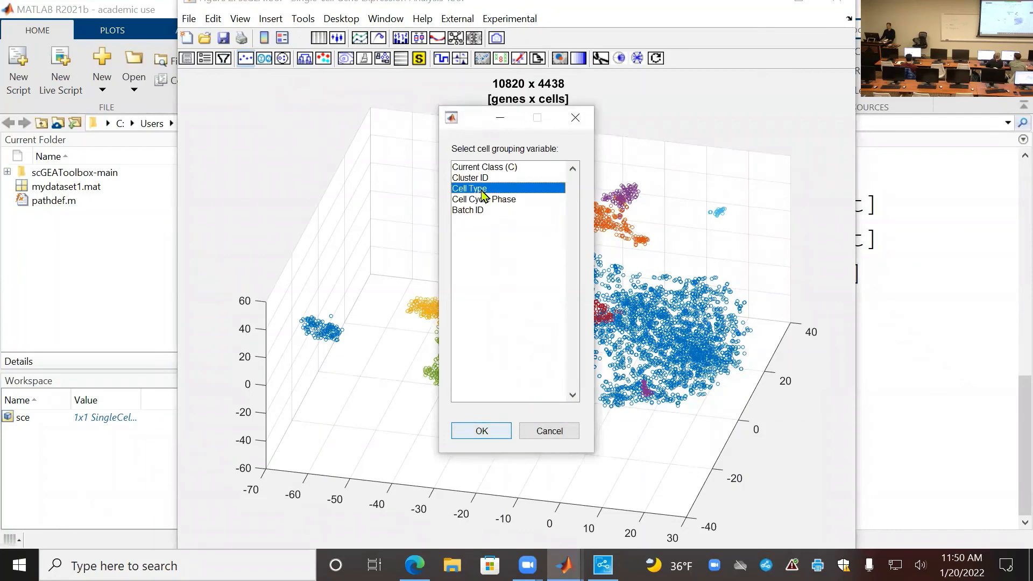
click(490, 435)
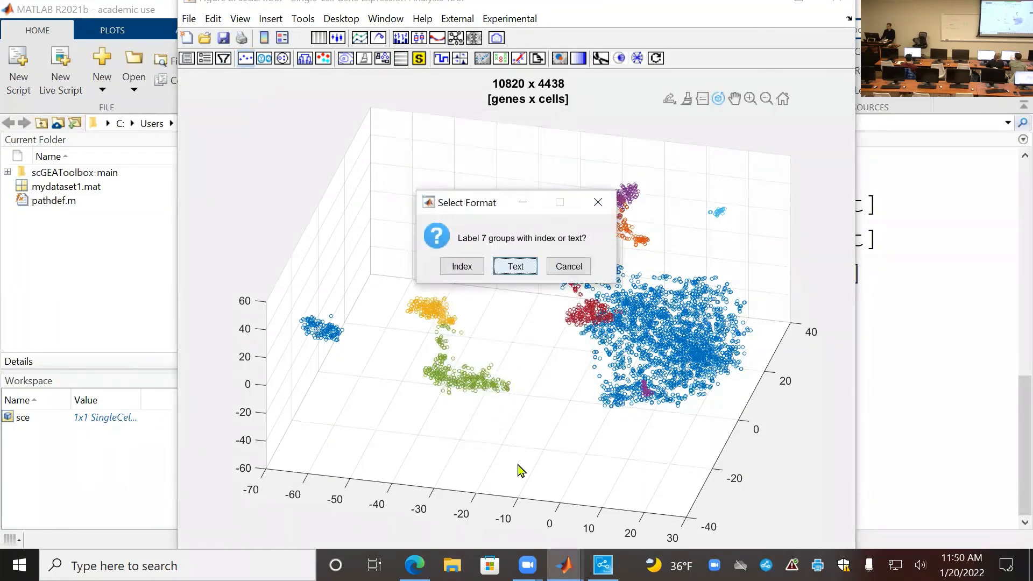
click(511, 265)
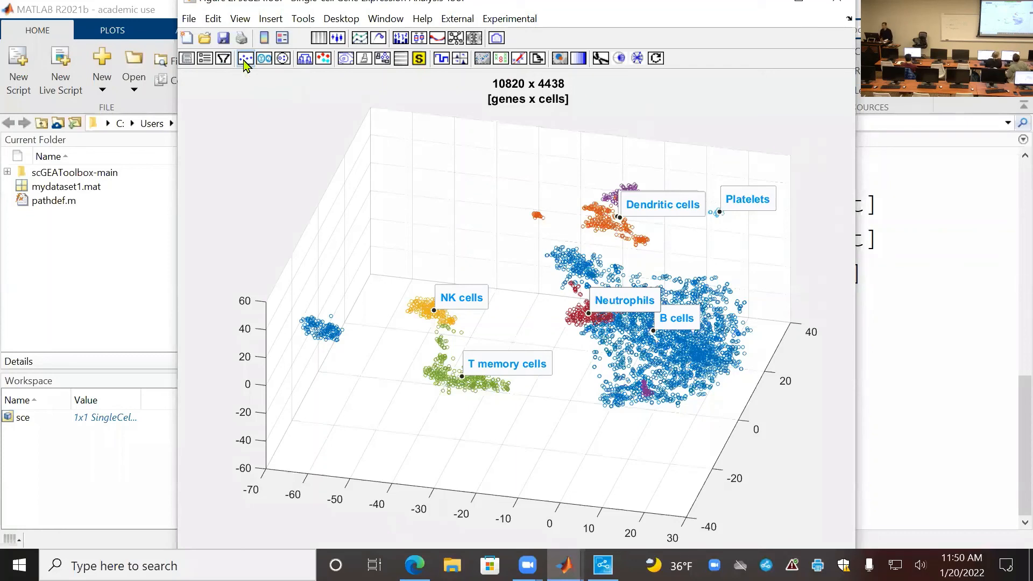
Make a video snapshot of the labelled 3D cell plot, then accept VLC's privacy and network access policy and close the player.
click(497, 39)
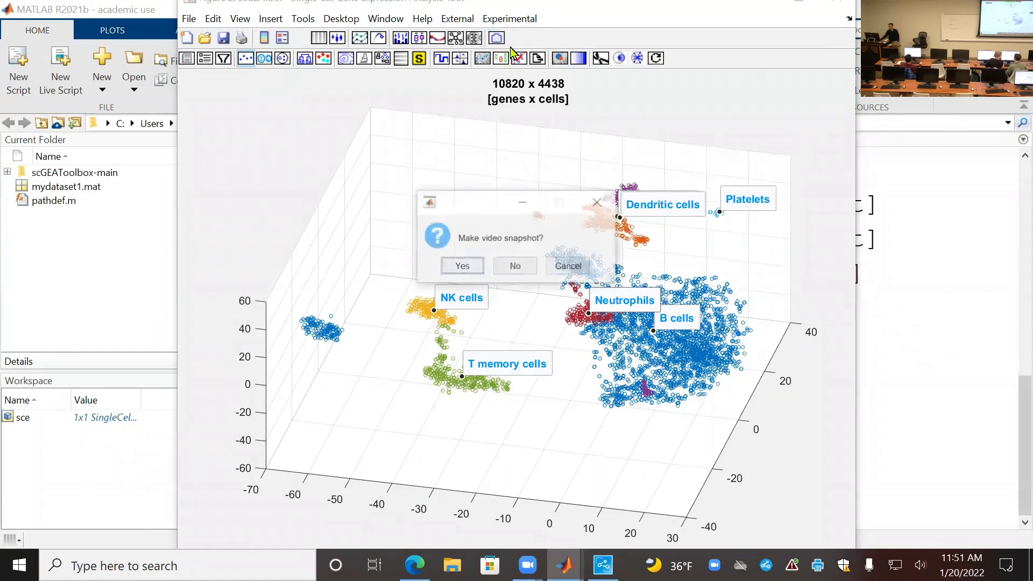
click(460, 265)
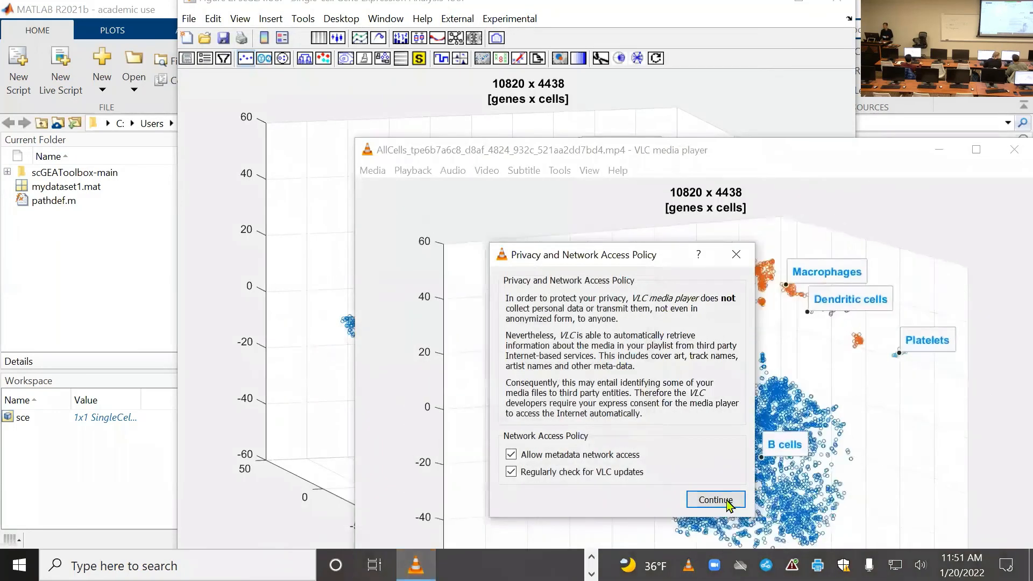
click(727, 505)
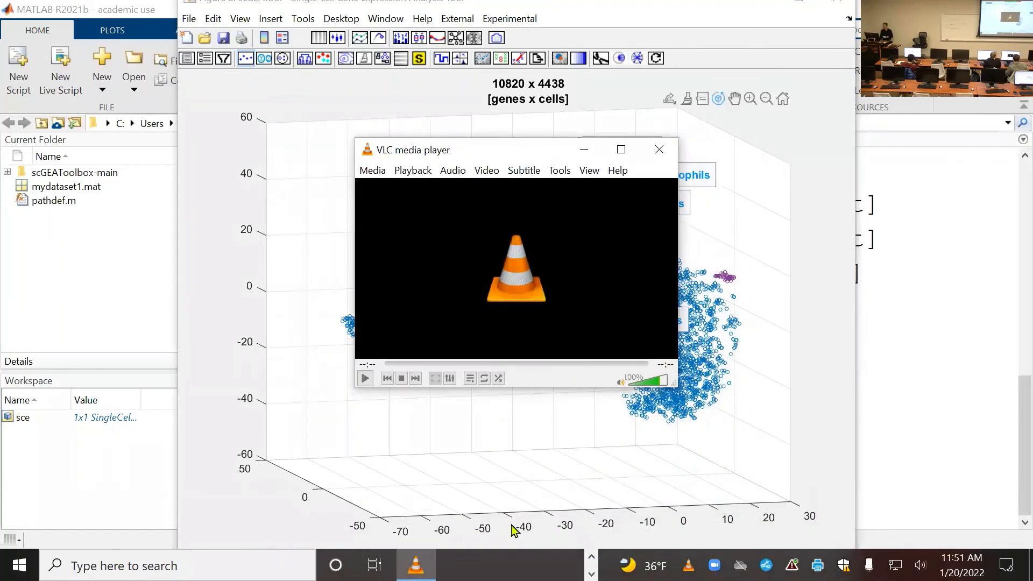
click(658, 150)
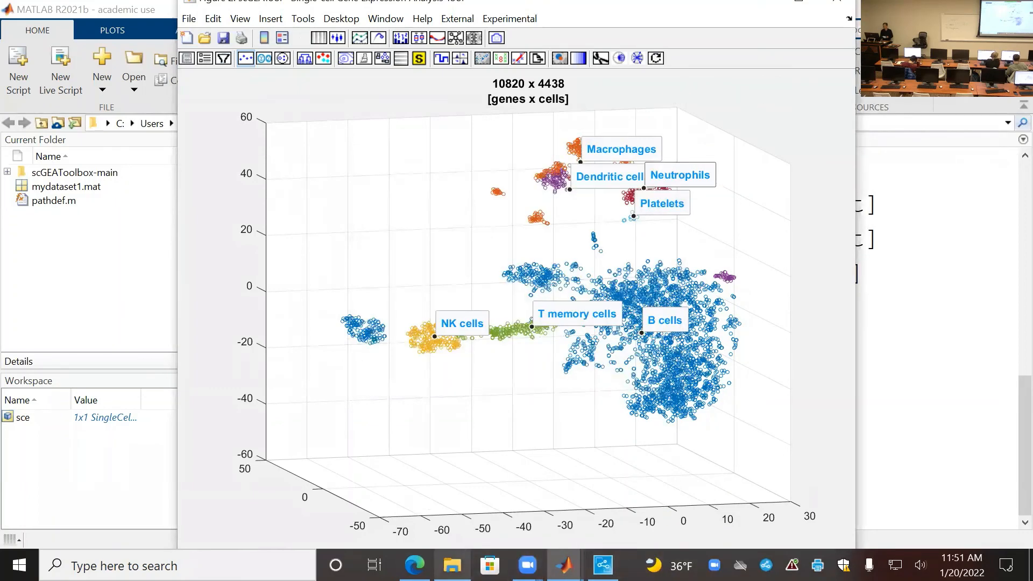
Switch to File Explorer, play the AllCells MP4 video in the Temp folder, show its full file name, and return to the cell plot.
click(452, 565)
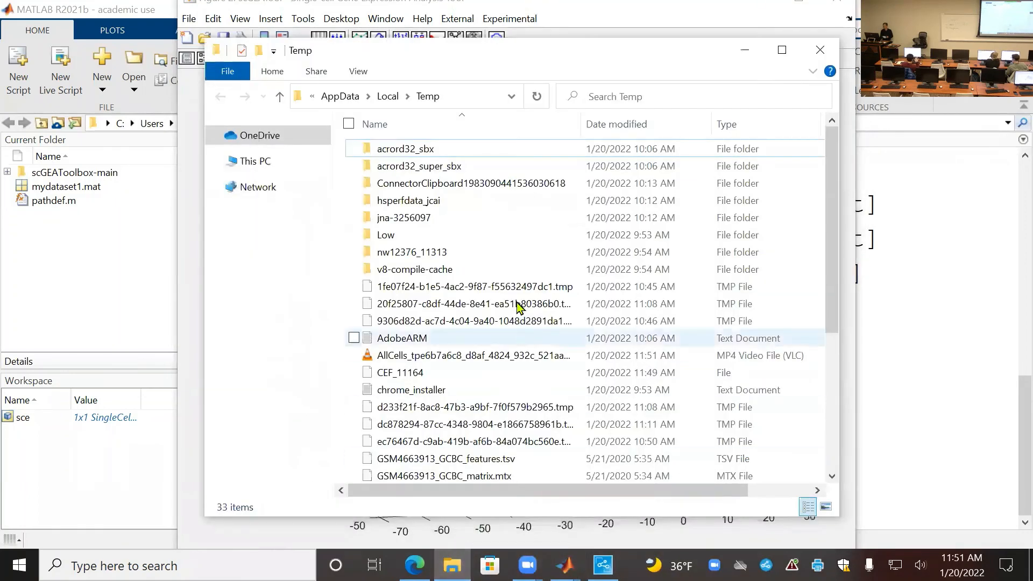
click(457, 361)
double_click(457, 361)
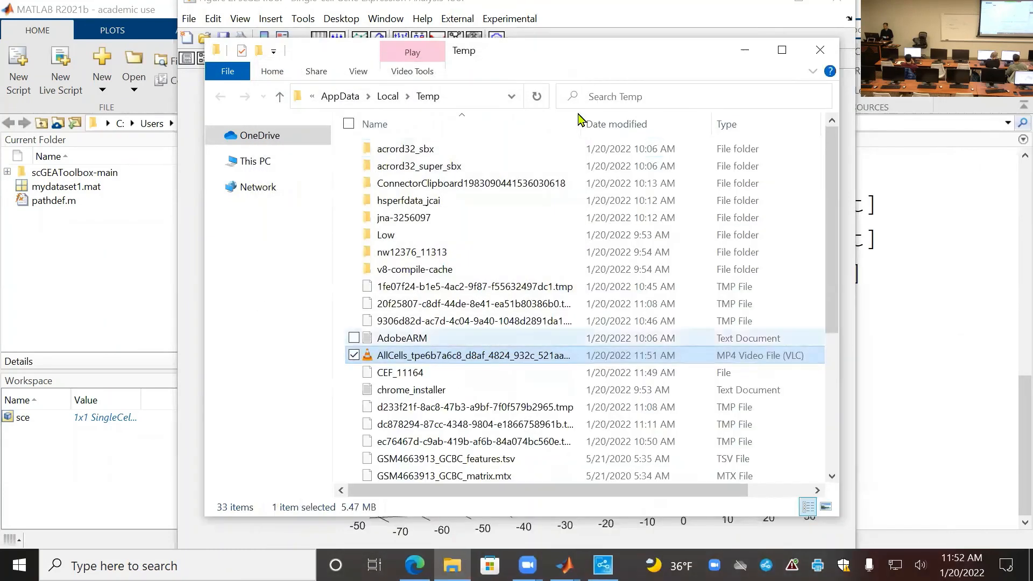
drag(580, 117, 661, 118)
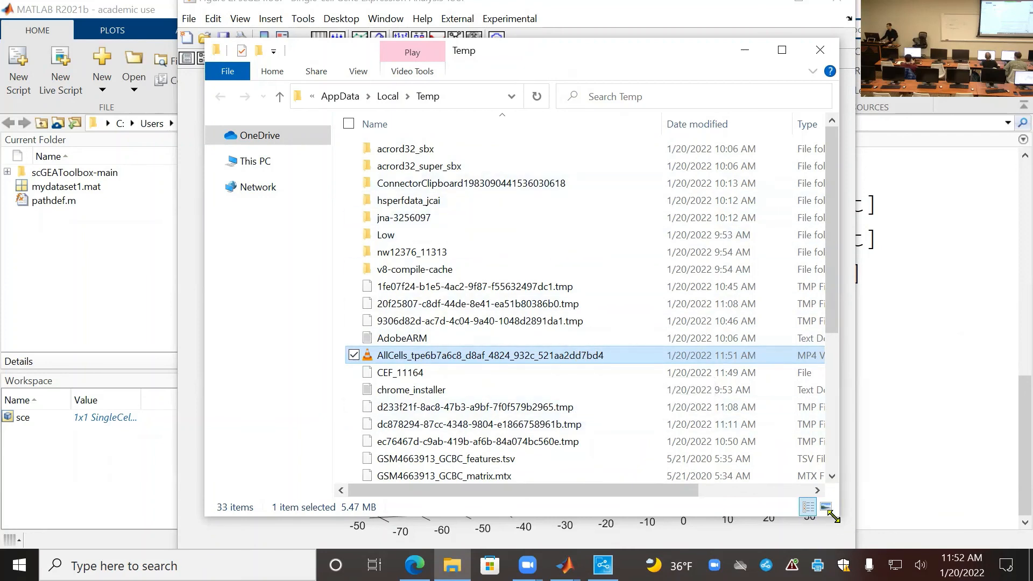
drag(834, 518, 802, 461)
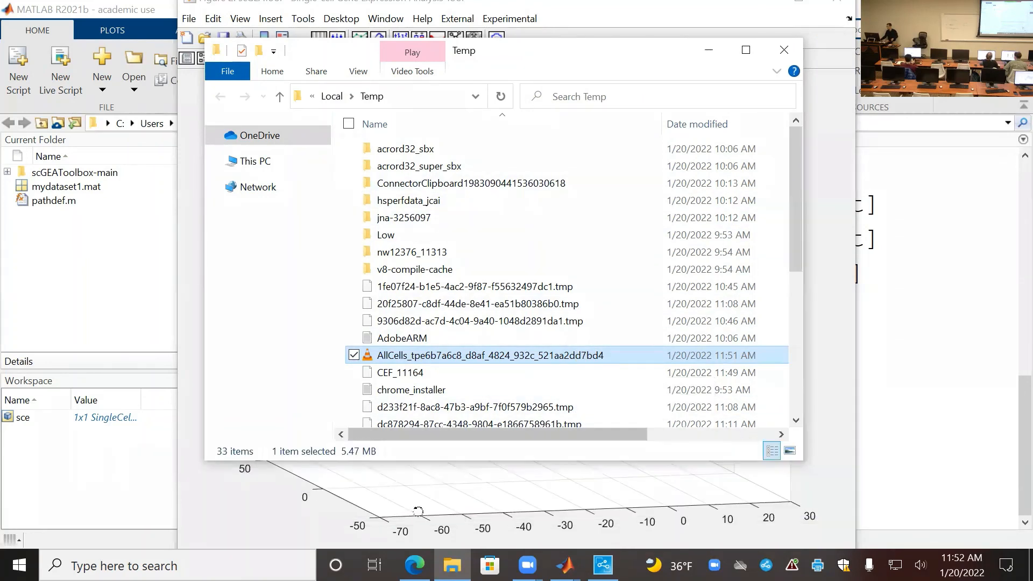
click(304, 525)
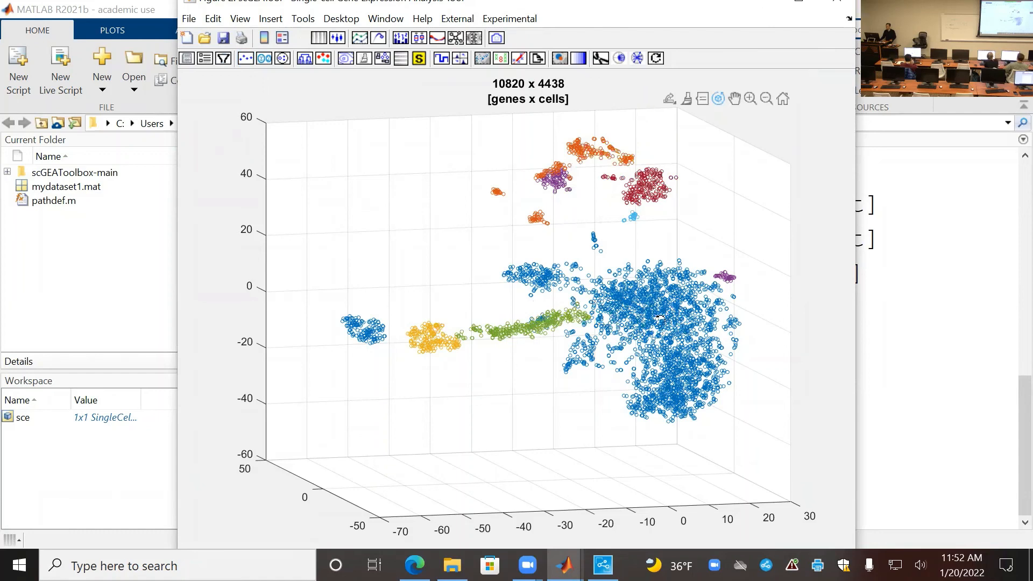
Re-cluster the cells with kmeans, recomputing instead of using the existing clustering, with K = 20 clusters.
click(304, 59)
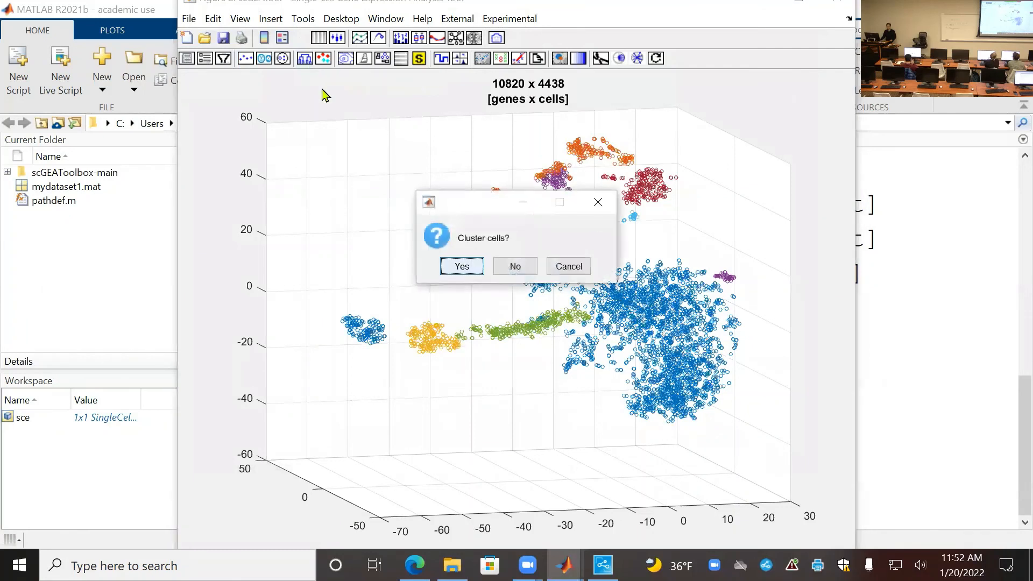
click(461, 267)
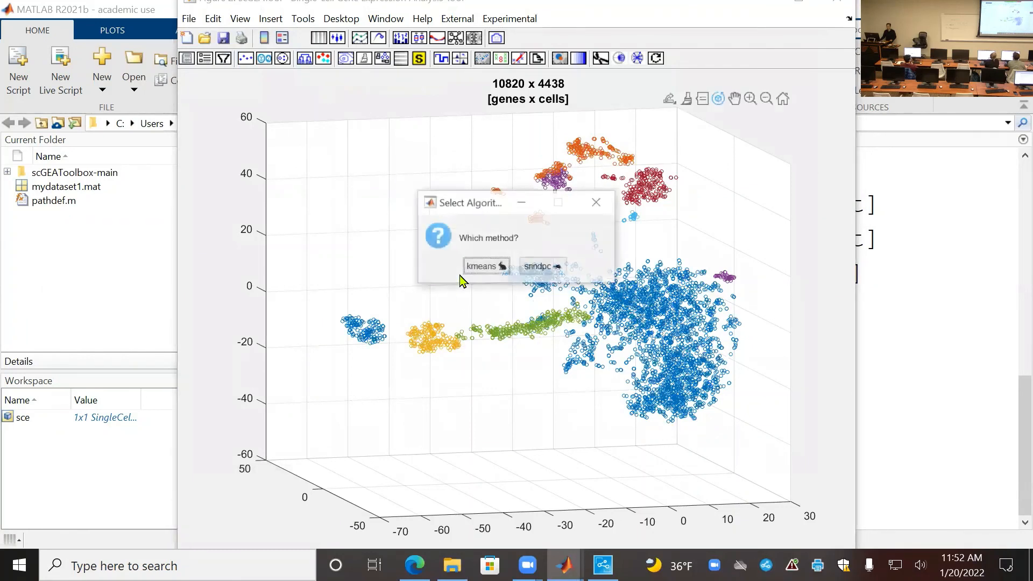
click(493, 273)
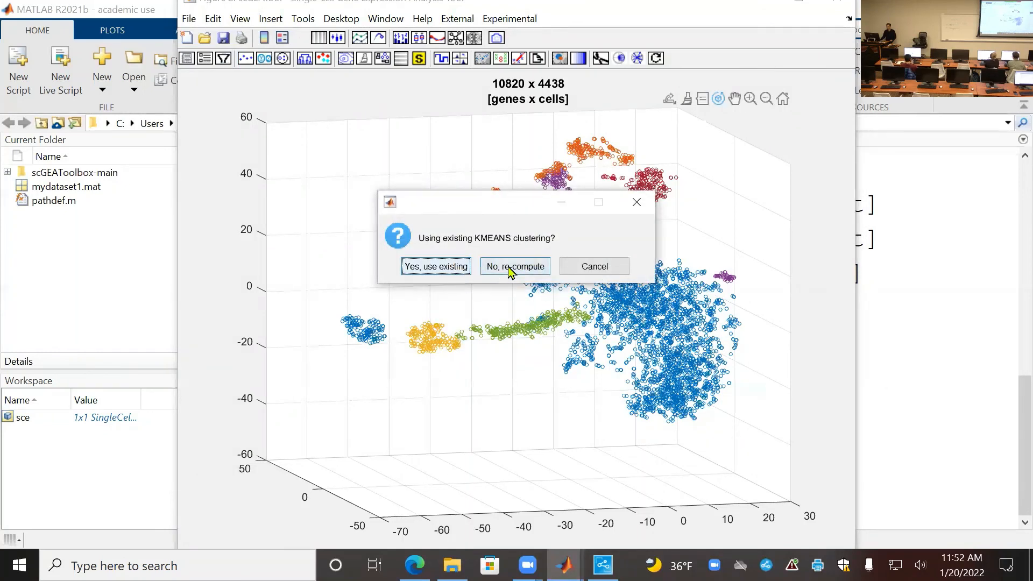
click(511, 271)
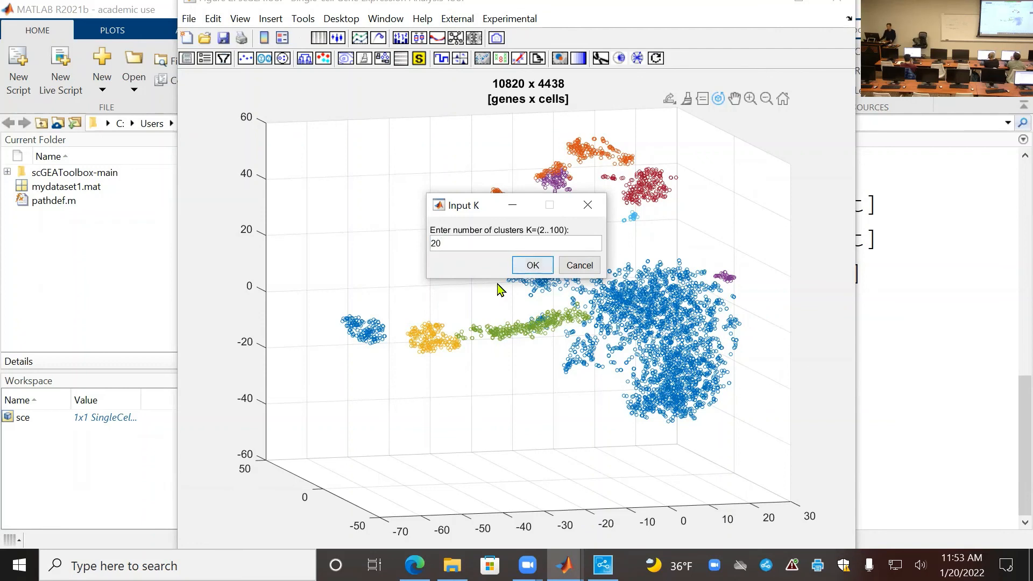
click(532, 265)
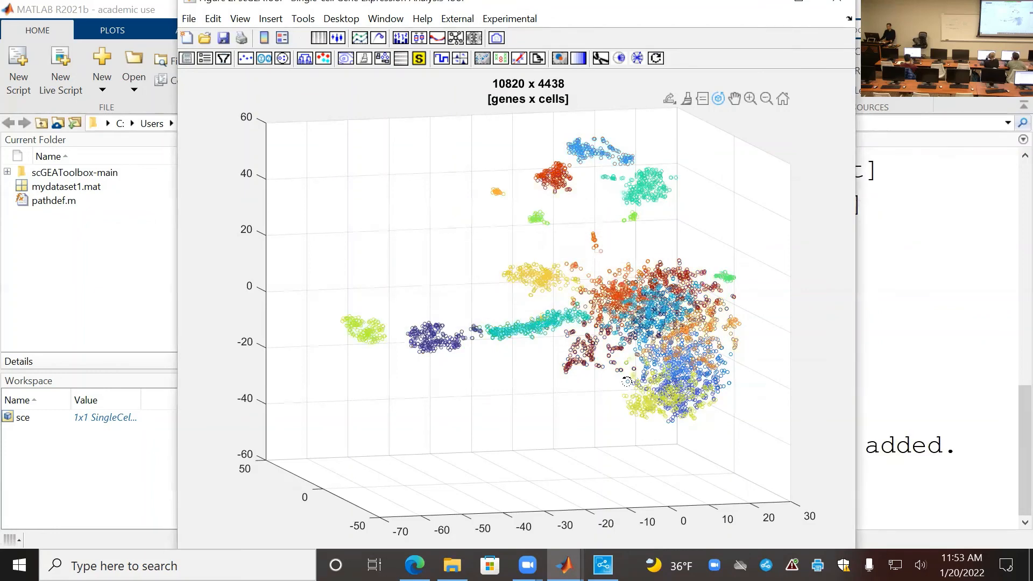
drag(709, 230, 429, 258)
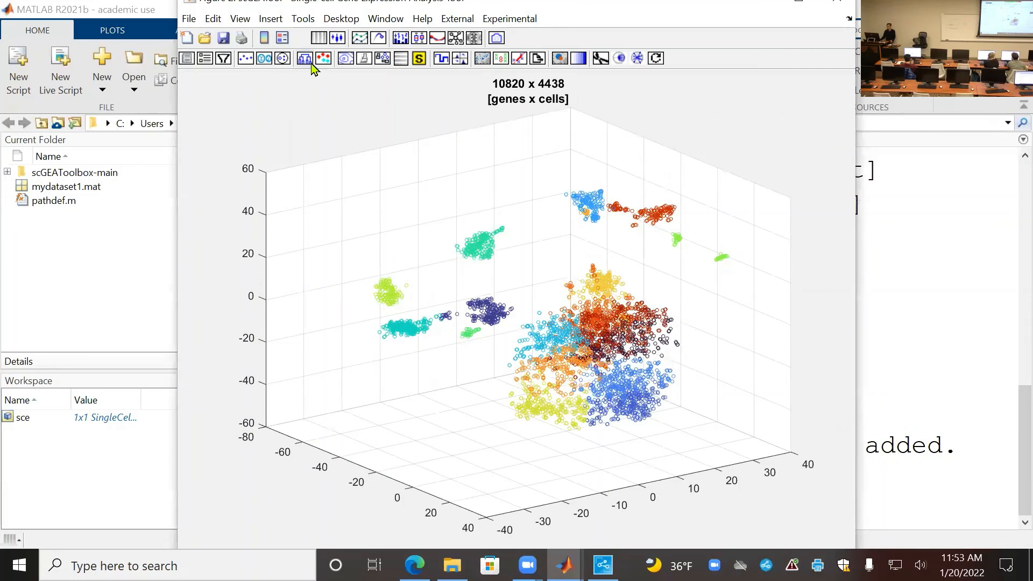
Assign cell types to the clusters automatically for the Mouse species, merge subclusters of the same type, and label the groups by index.
click(344, 59)
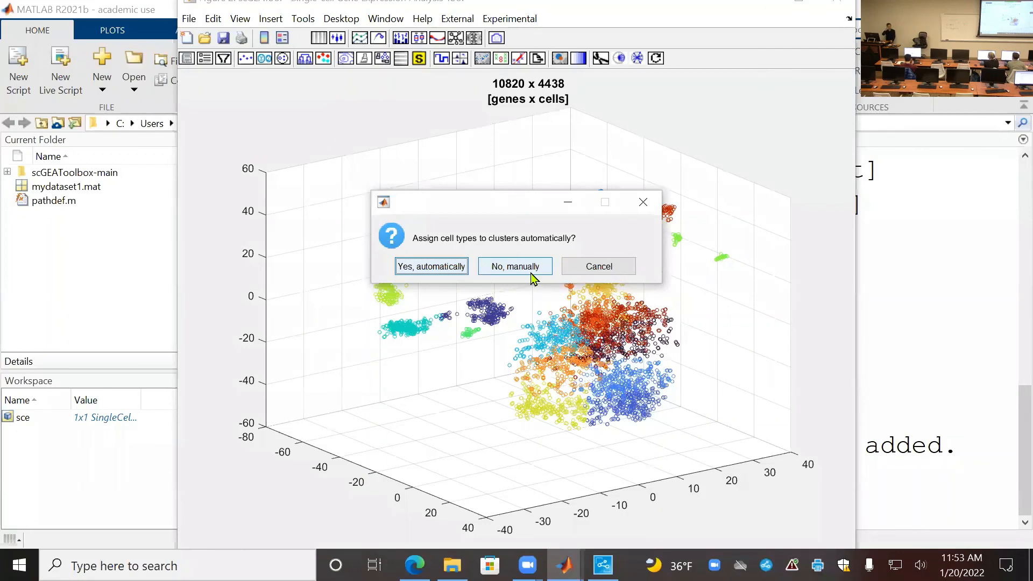
click(446, 272)
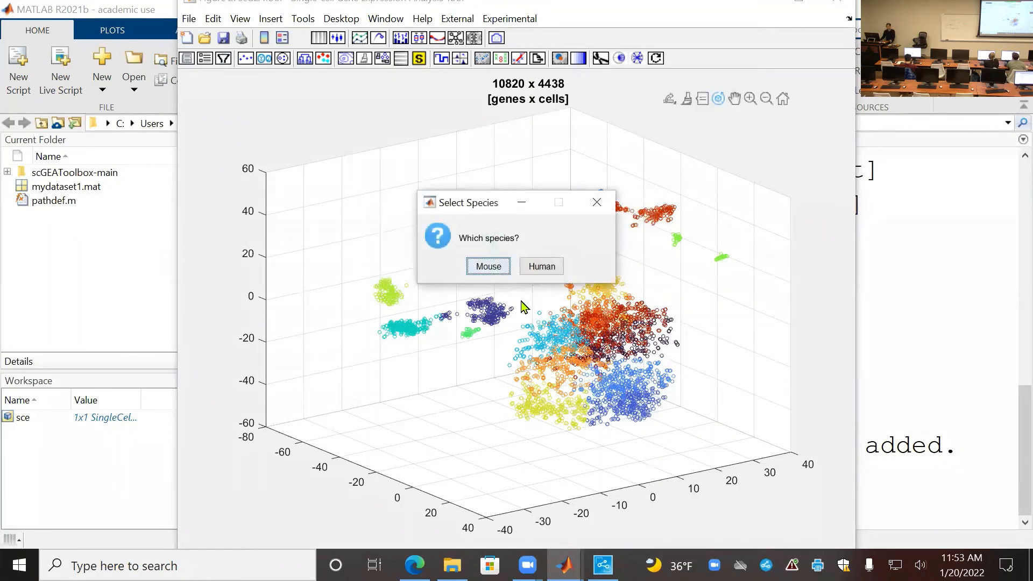
click(504, 274)
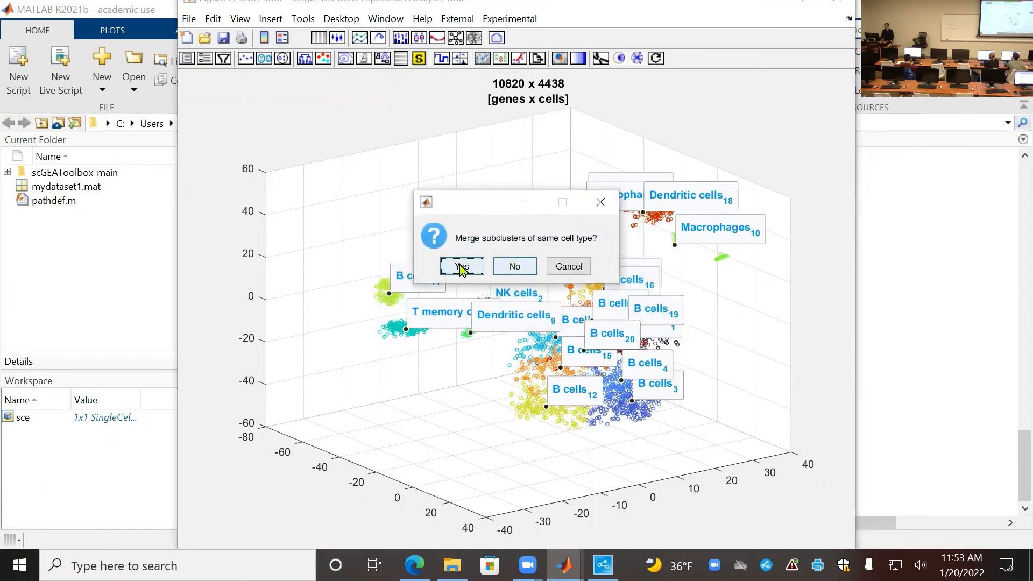
click(461, 265)
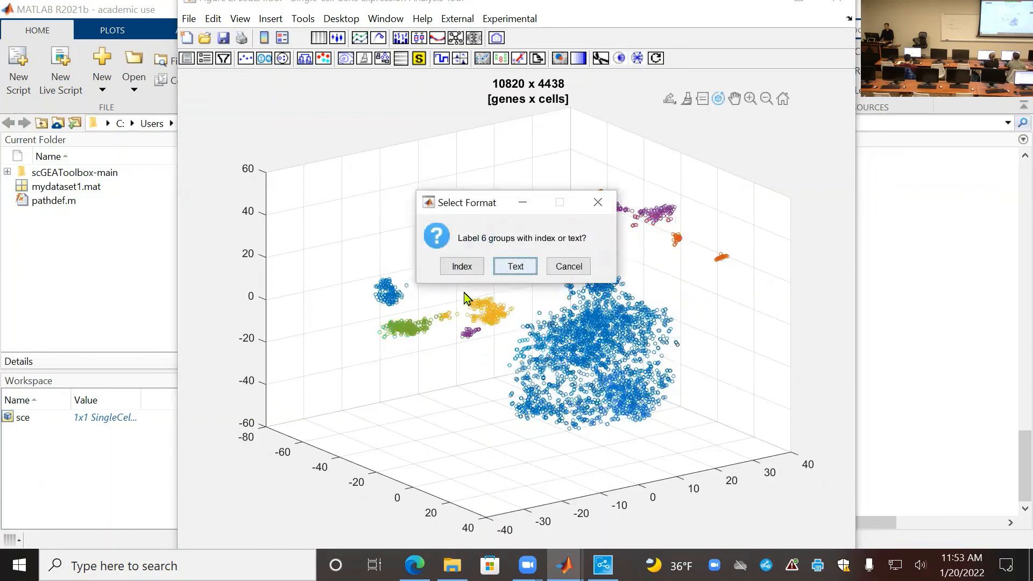
click(473, 272)
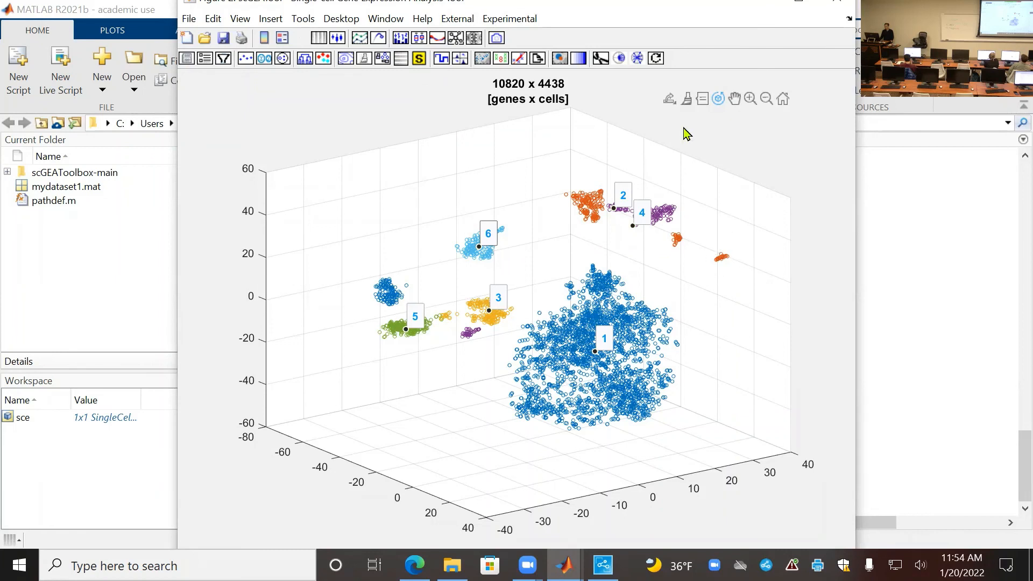
Brush-select the small isolated orange cluster farthest from the main B cell group and delete the selected cells.
click(687, 99)
drag(699, 234, 753, 282)
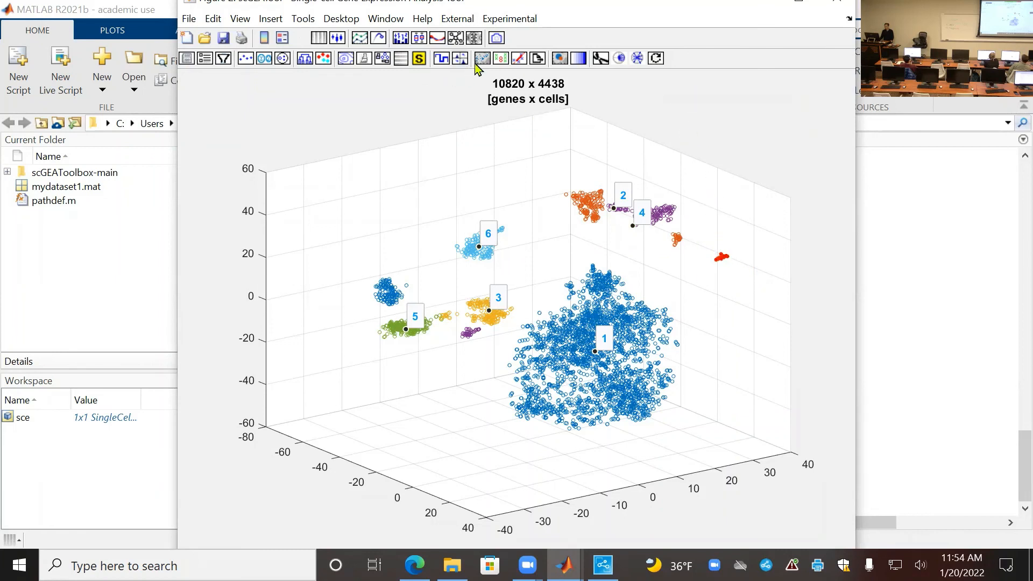
click(519, 58)
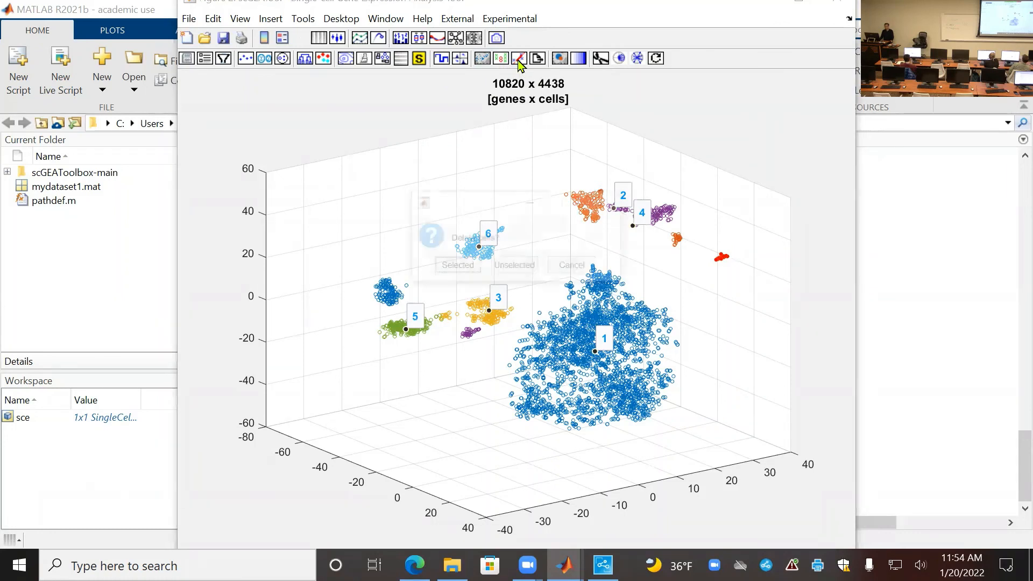
click(470, 267)
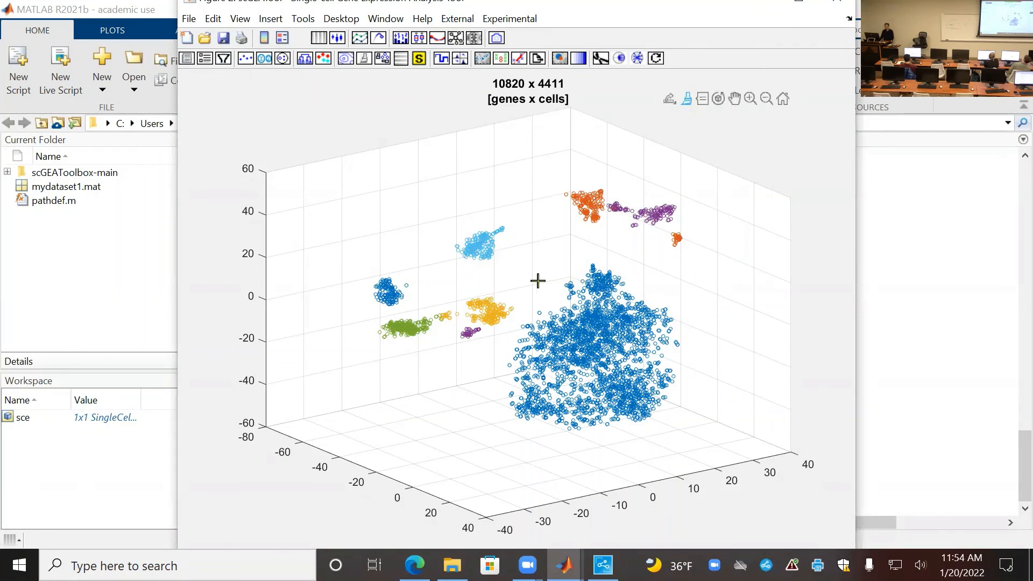
mouse_move(502, 266)
mouse_down()
mouse_move(452, 216)
mouse_move(424, 210)
mouse_move(532, 272)
mouse_up()
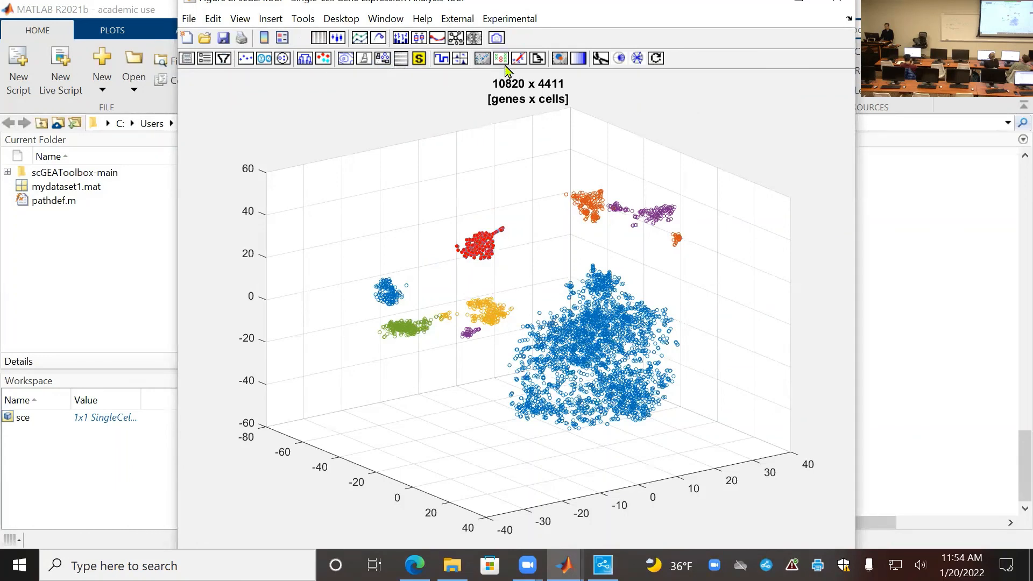
click(518, 57)
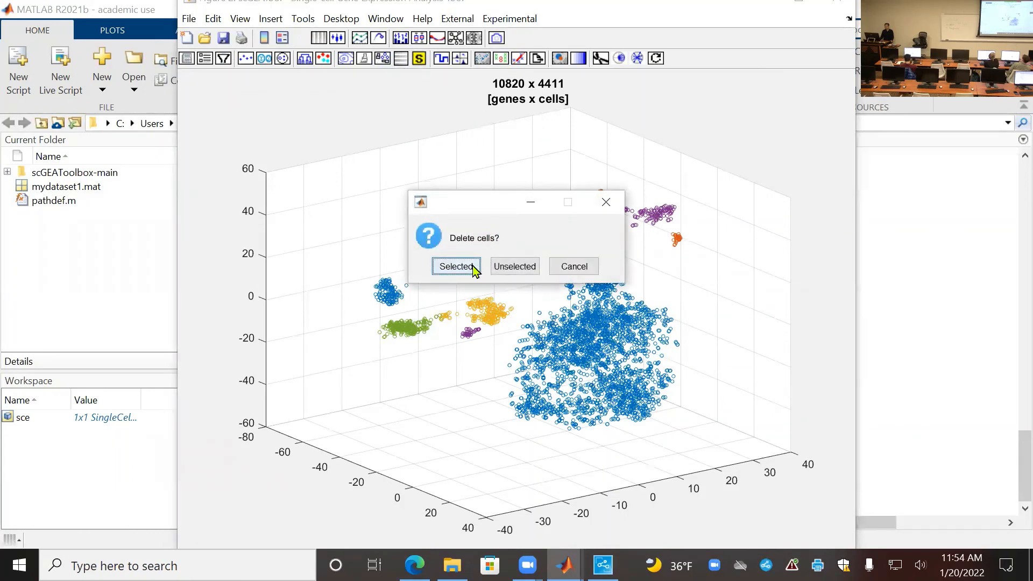
click(574, 267)
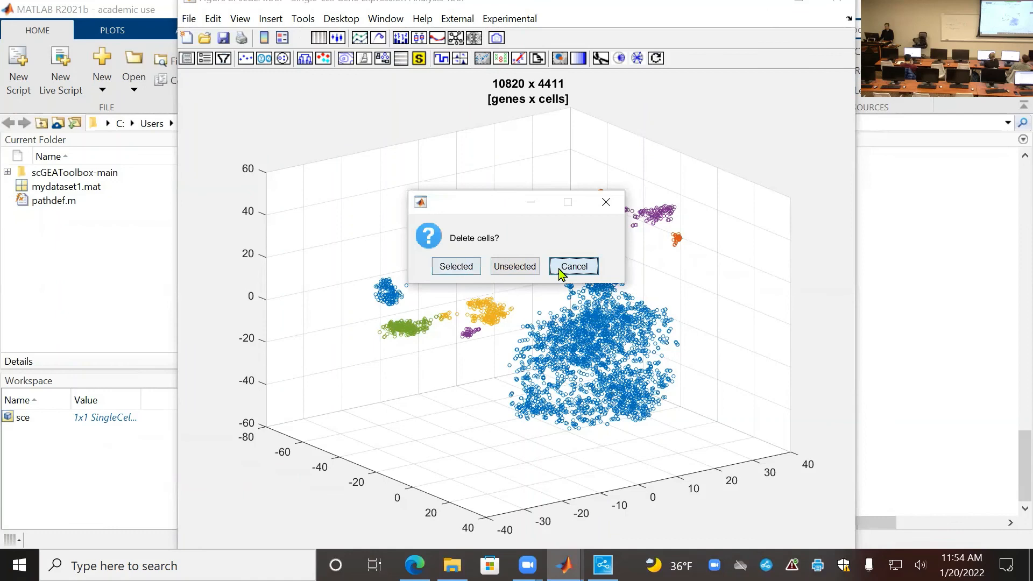
click(727, 316)
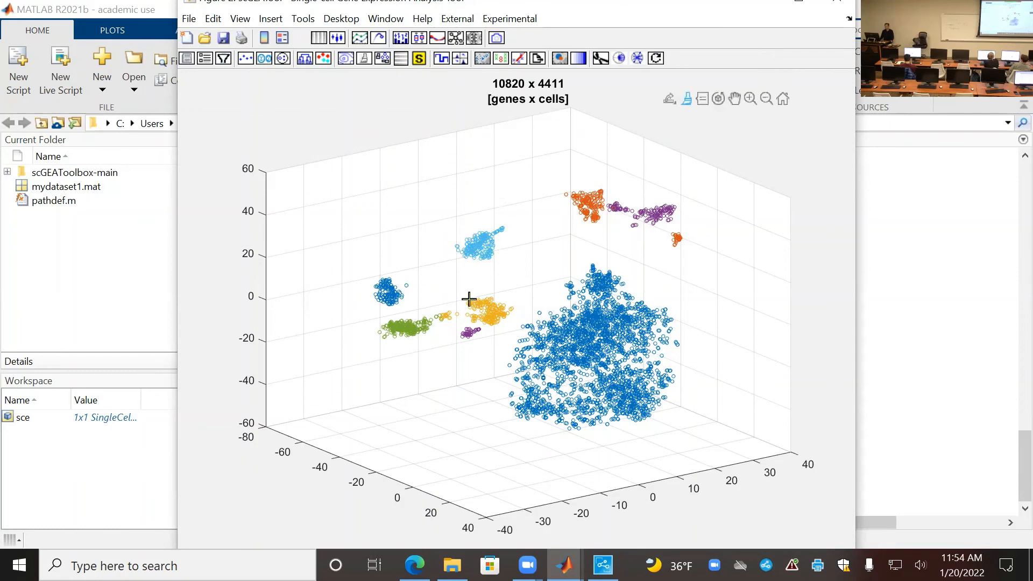
Brush-select part of the light-blue cluster and delete the selected cells.
drag(475, 233, 480, 240)
click(520, 61)
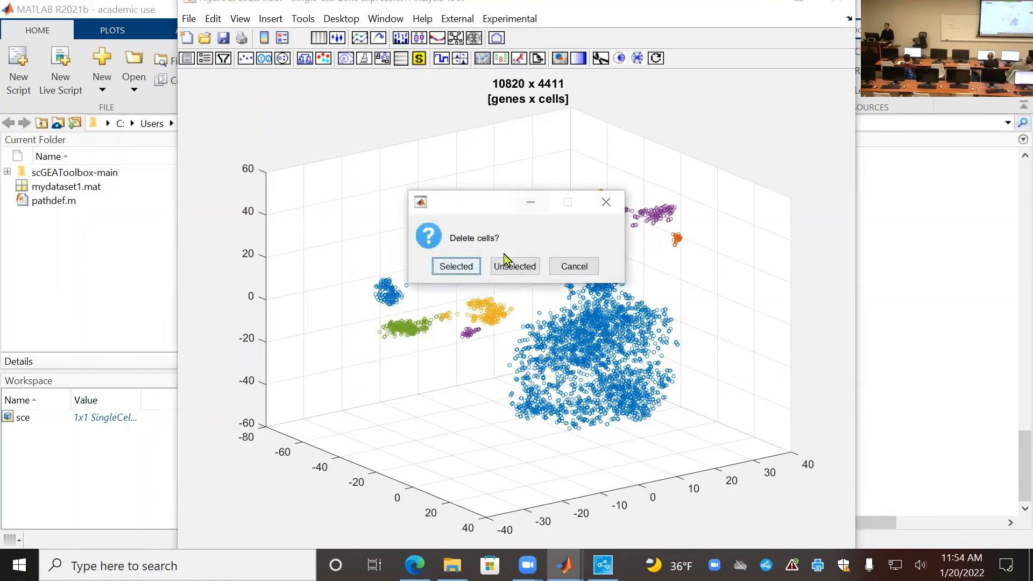
click(471, 272)
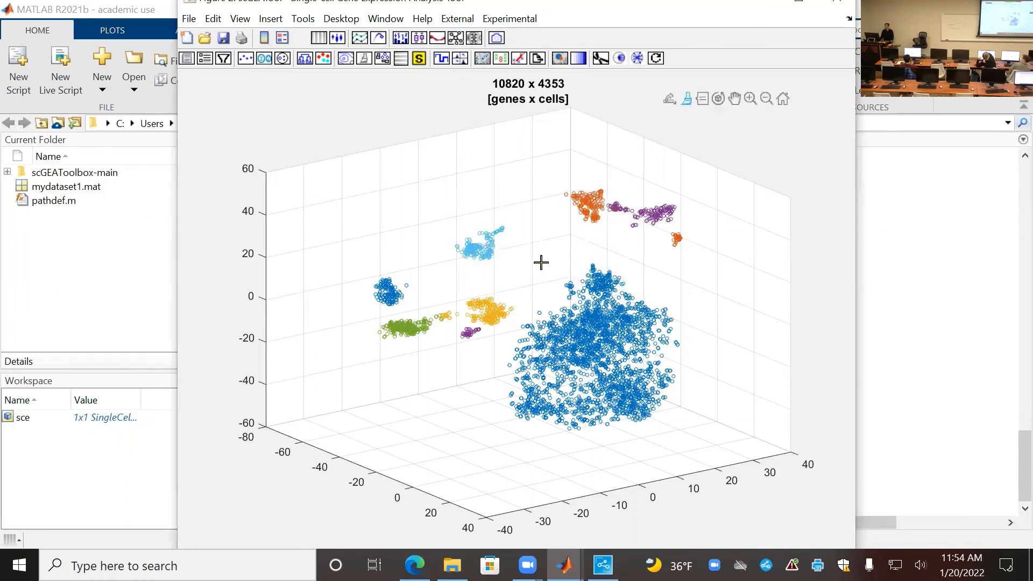
Subset the cells by Cell Type, keeping B cells, Macrophages, Dendritic cells, T memory cells and Neutrophils and excluding NK cells.
click(500, 60)
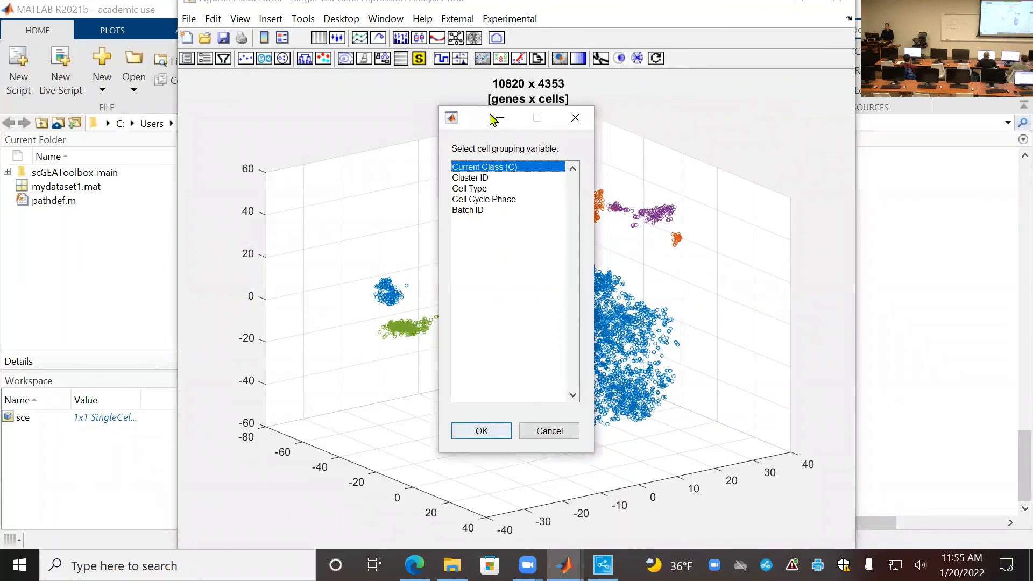
click(473, 188)
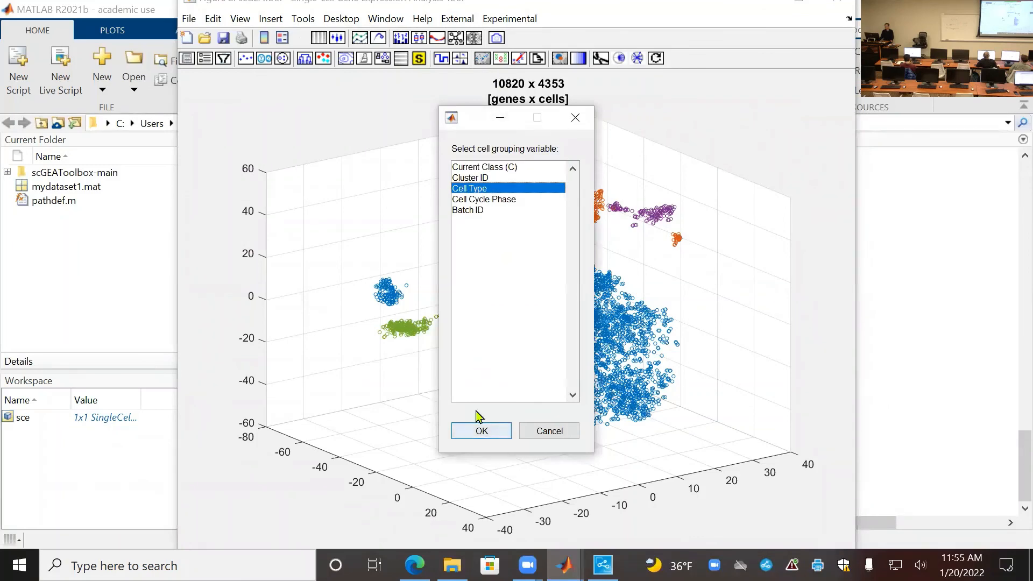
click(482, 433)
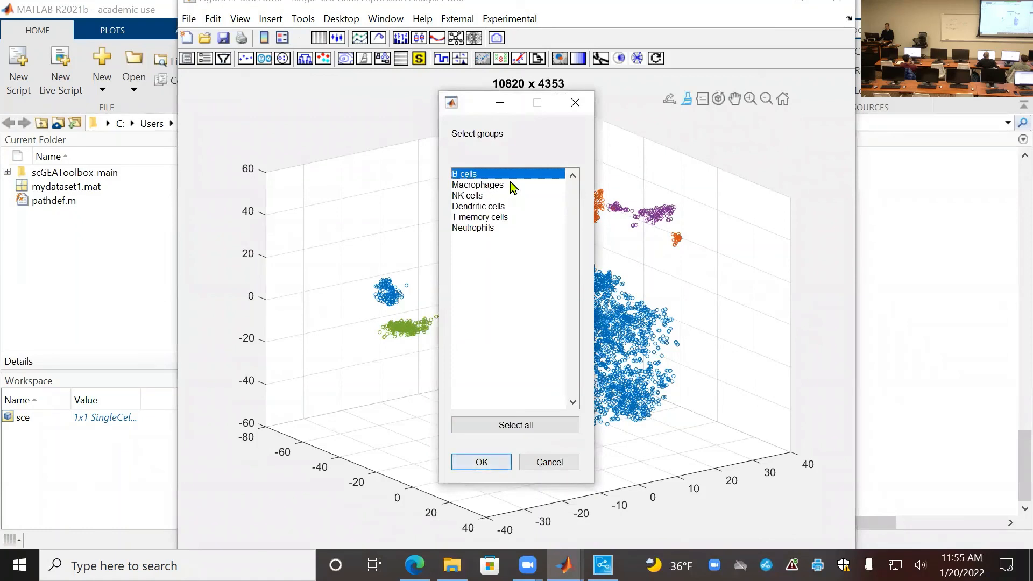
click(511, 182)
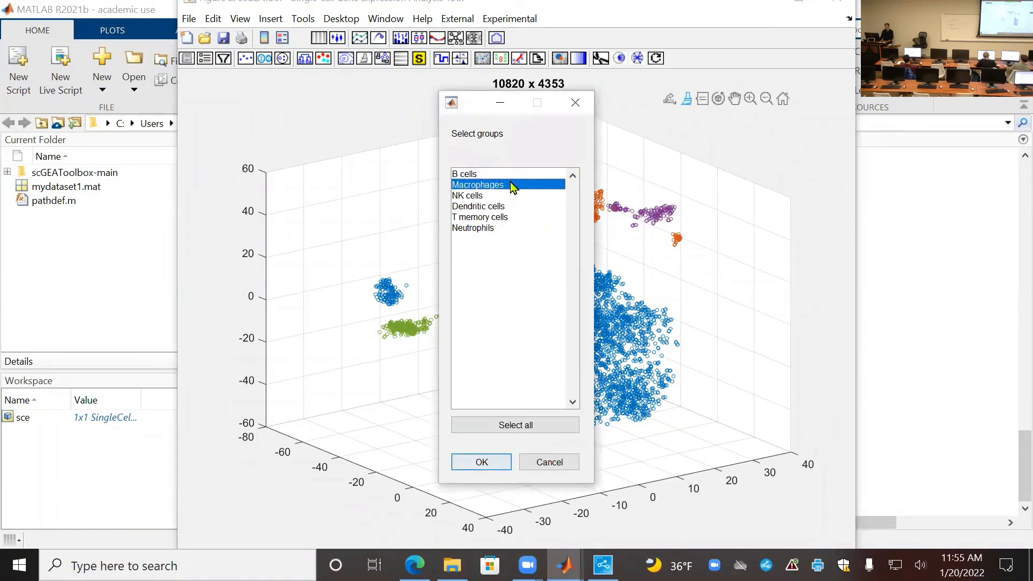
click(511, 178)
ctrl+click(514, 185)
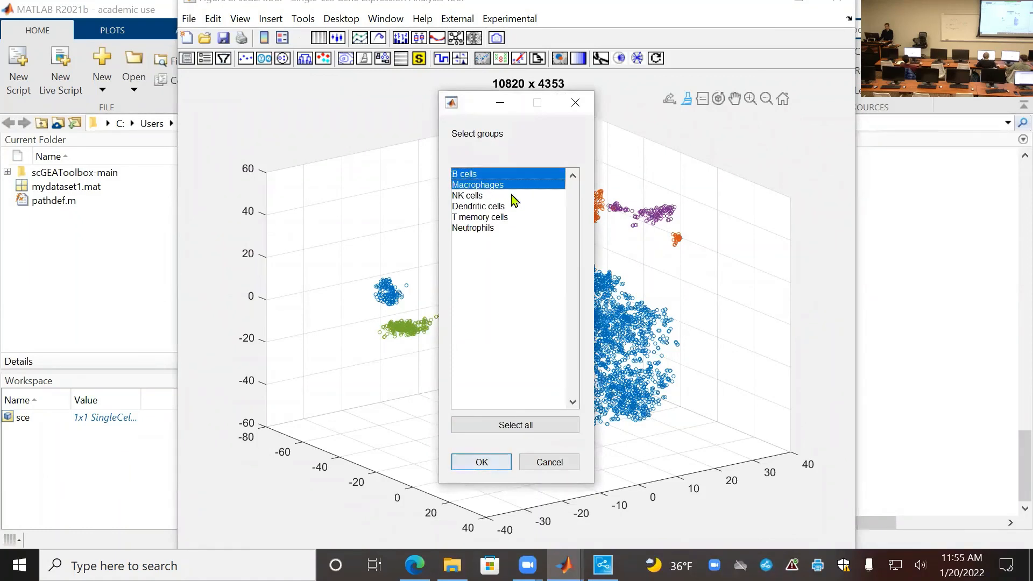
ctrl+click(508, 207)
ctrl+click(505, 217)
ctrl+click(501, 228)
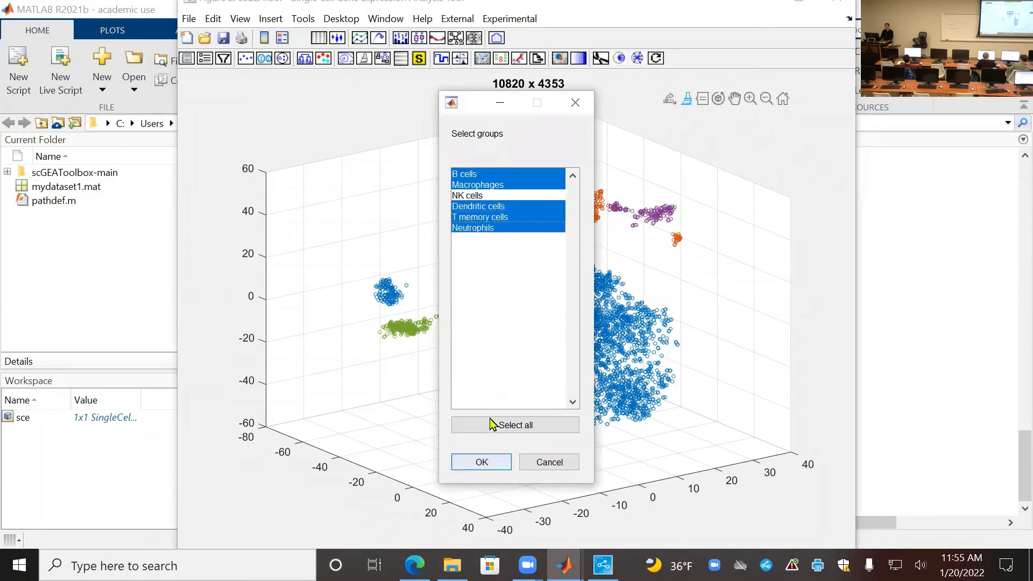
click(493, 469)
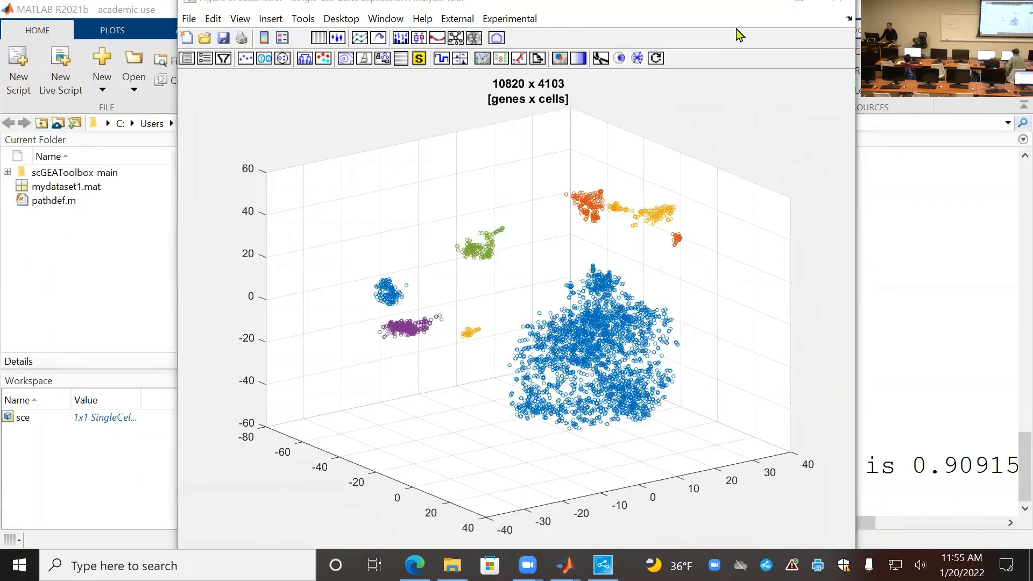
click(842, 333)
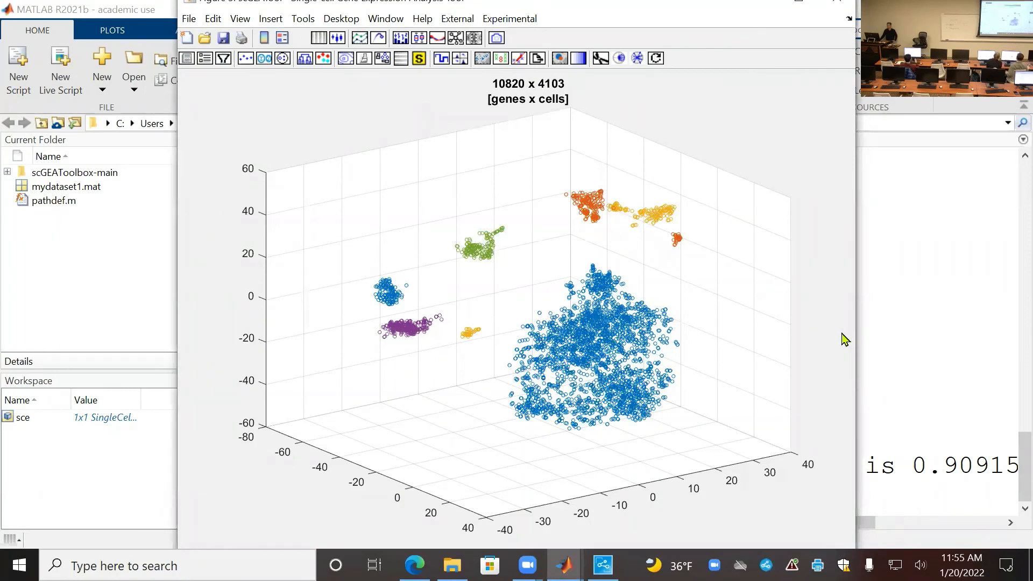